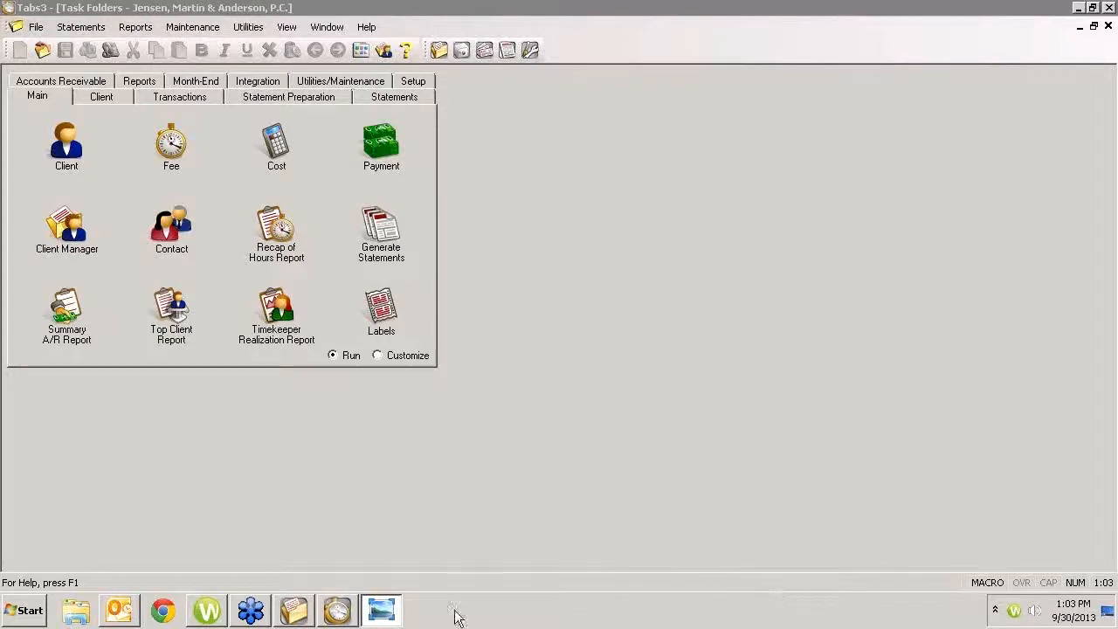
- Show the GoToWebinar control panel image in Windows Photo Viewer, then return to Tabs3
{"action": "left_click", "coordinate": [382, 611]}
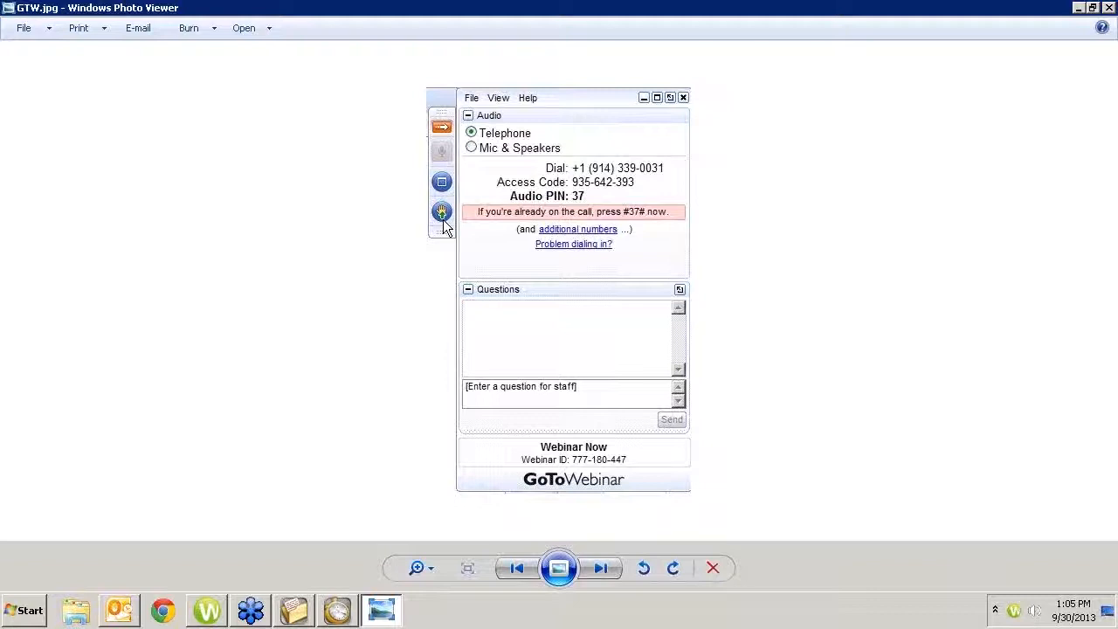
{"action": "left_click", "coordinate": [1079, 8]}
{"action": "mouse_move", "coordinate": [326, 610]}
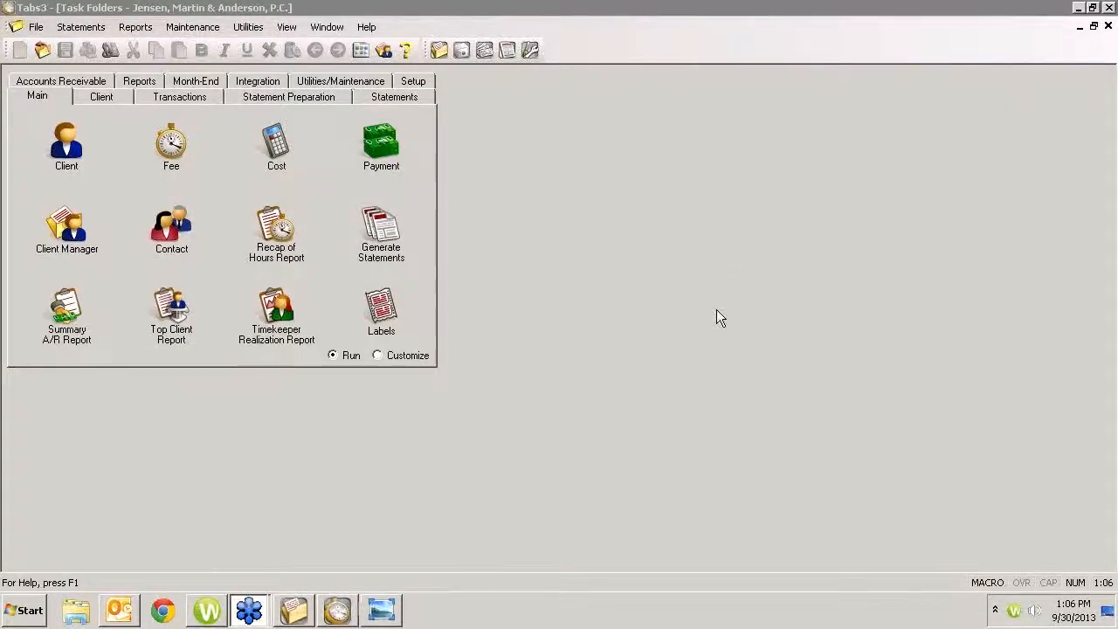
{"action": "left_click", "coordinate": [688, 355]}
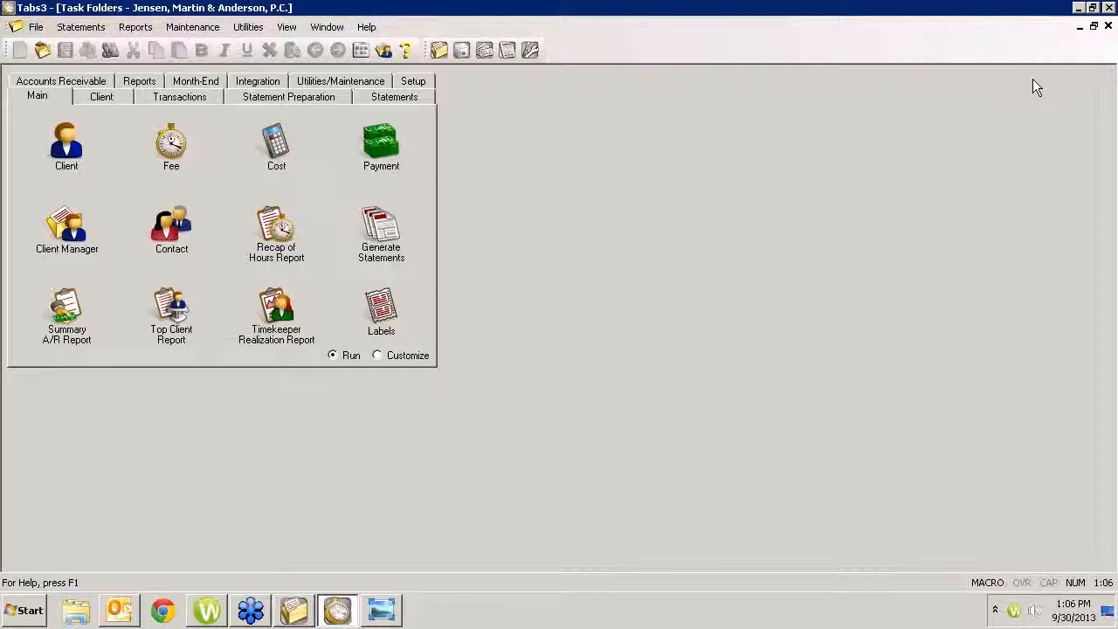
- Open the Transaction File List from the transaction reports
{"action": "left_click", "coordinate": [139, 81]}
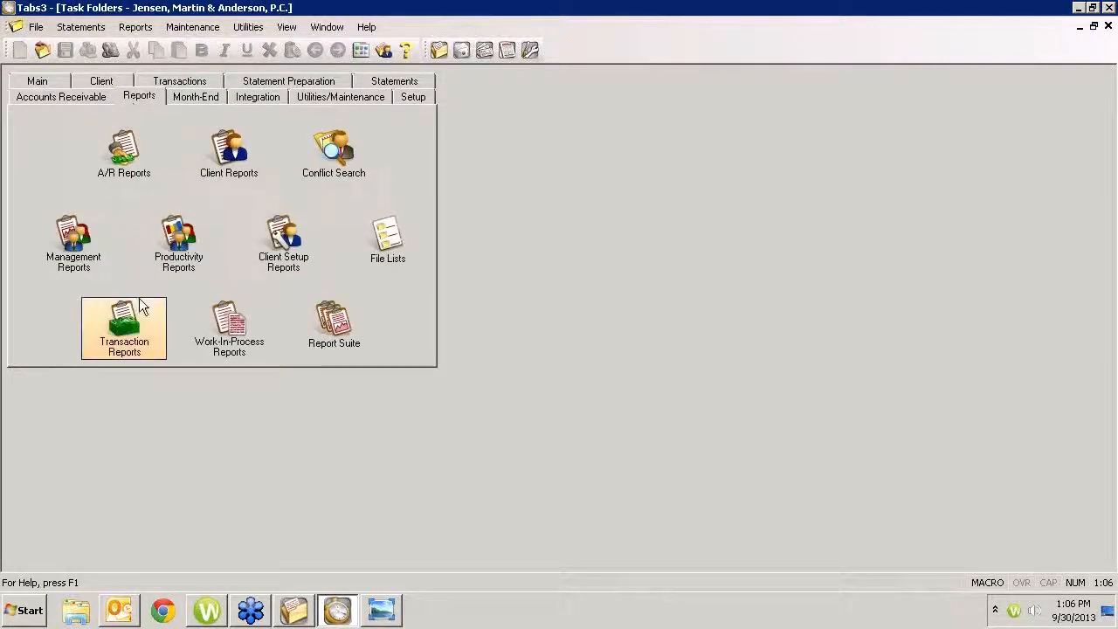
{"action": "left_click", "coordinate": [133, 330]}
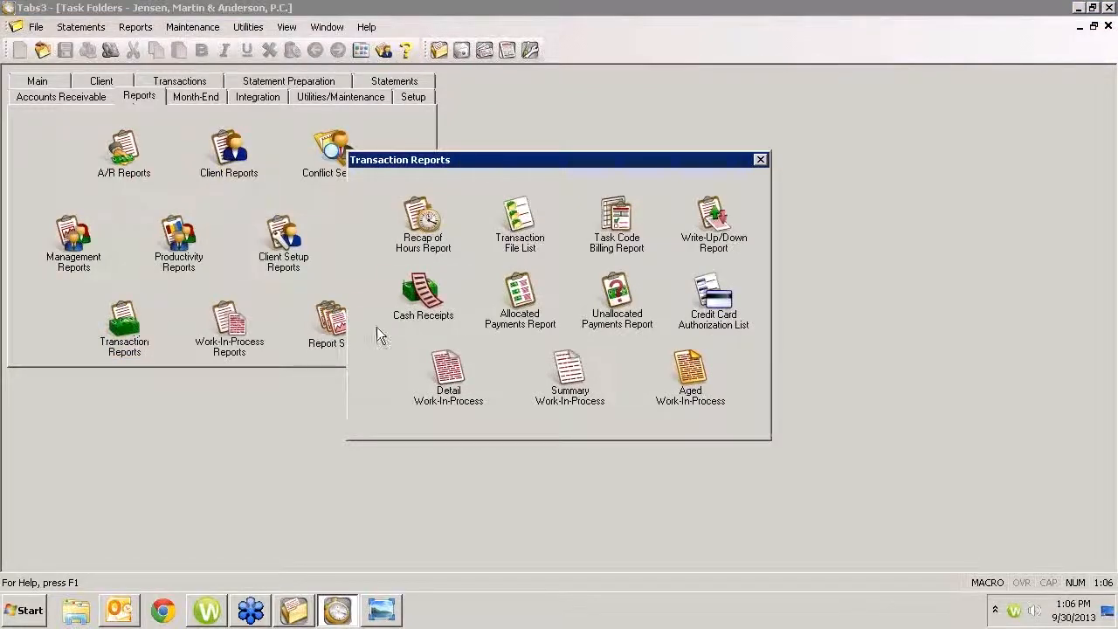
{"action": "left_click", "coordinate": [503, 253]}
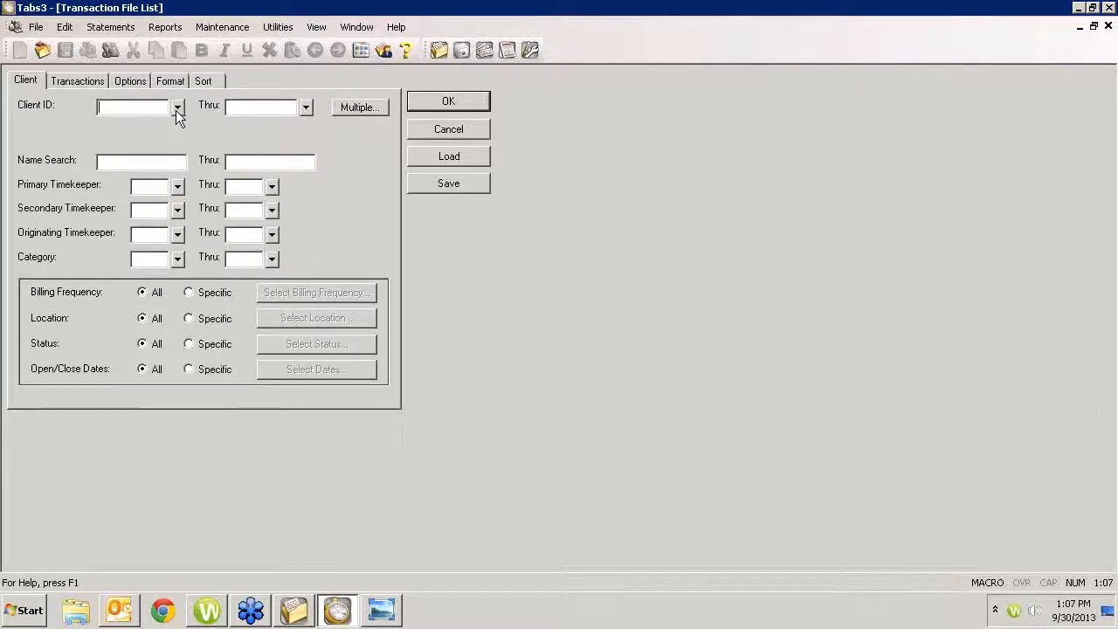
- Limit the report's client range from the family-law client's Divorce matter through the same client's Medical Care matter
{"action": "left_click", "coordinate": [175, 110]}
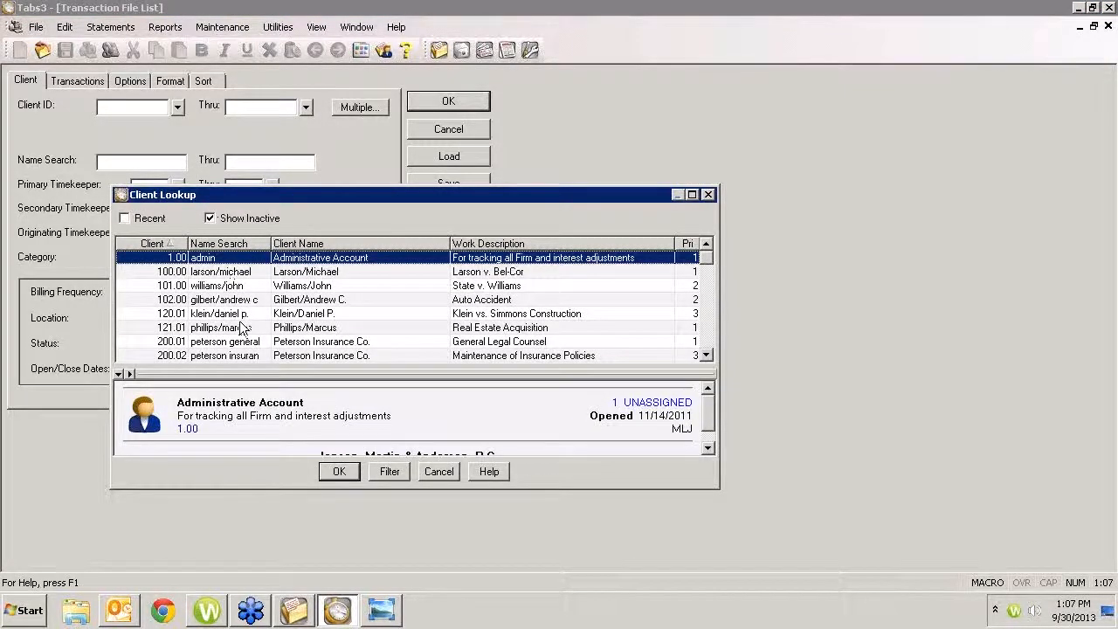
{"action": "scroll", "coordinate": [237, 321], "scroll_direction": "down", "scroll_amount": 3}
{"action": "scroll", "coordinate": [232, 326], "scroll_direction": "up", "scroll_amount": 1}
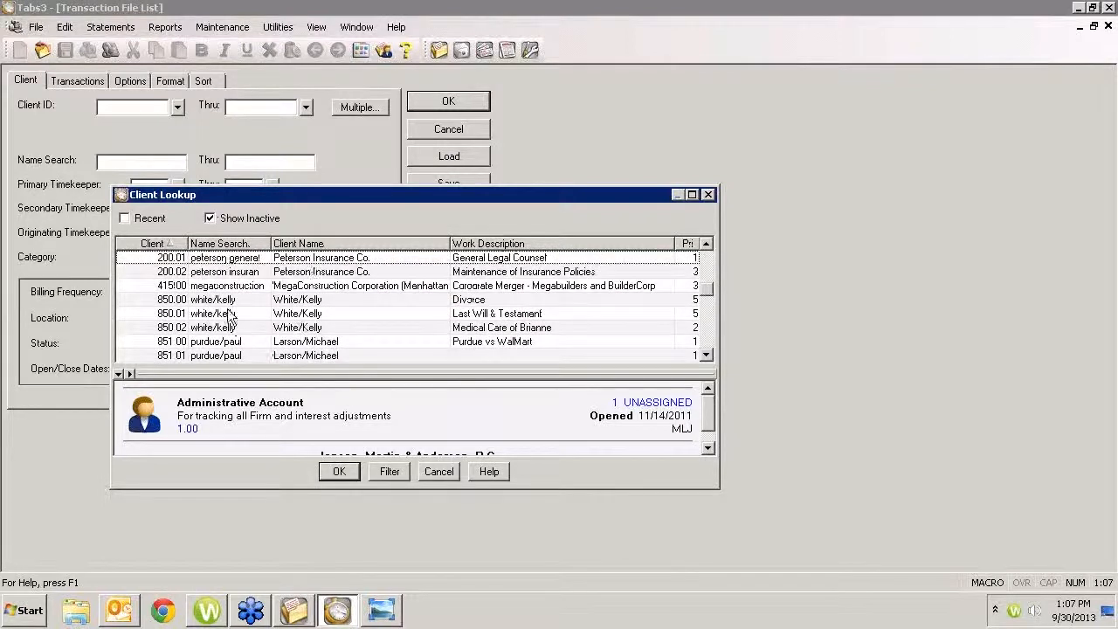
{"action": "left_click", "coordinate": [231, 299]}
{"action": "left_click", "coordinate": [339, 472]}
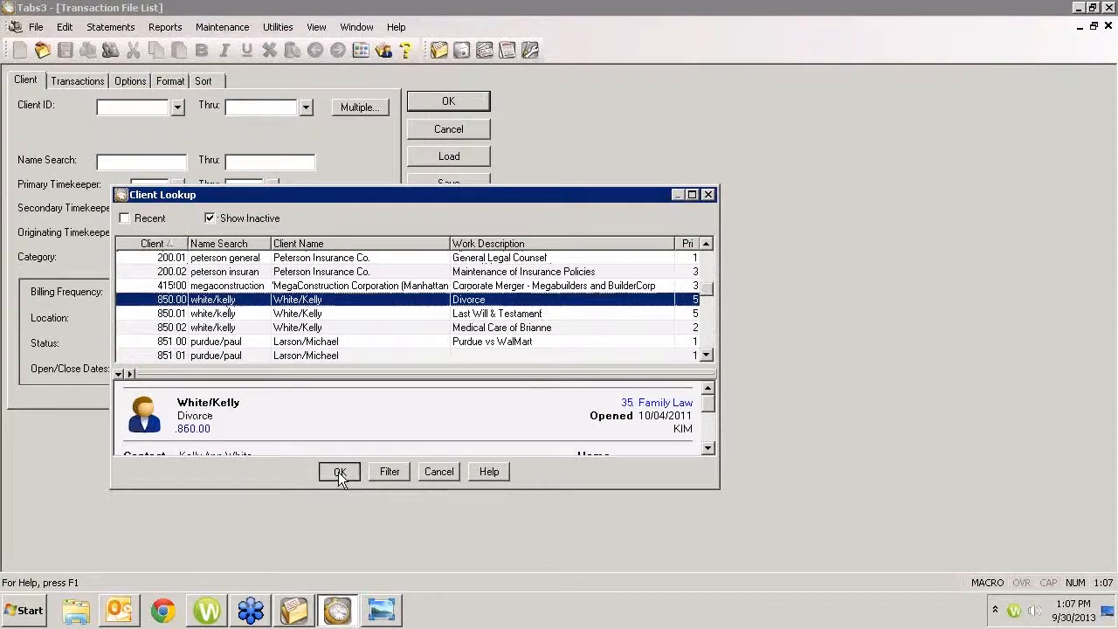
{"action": "left_click", "coordinate": [305, 109]}
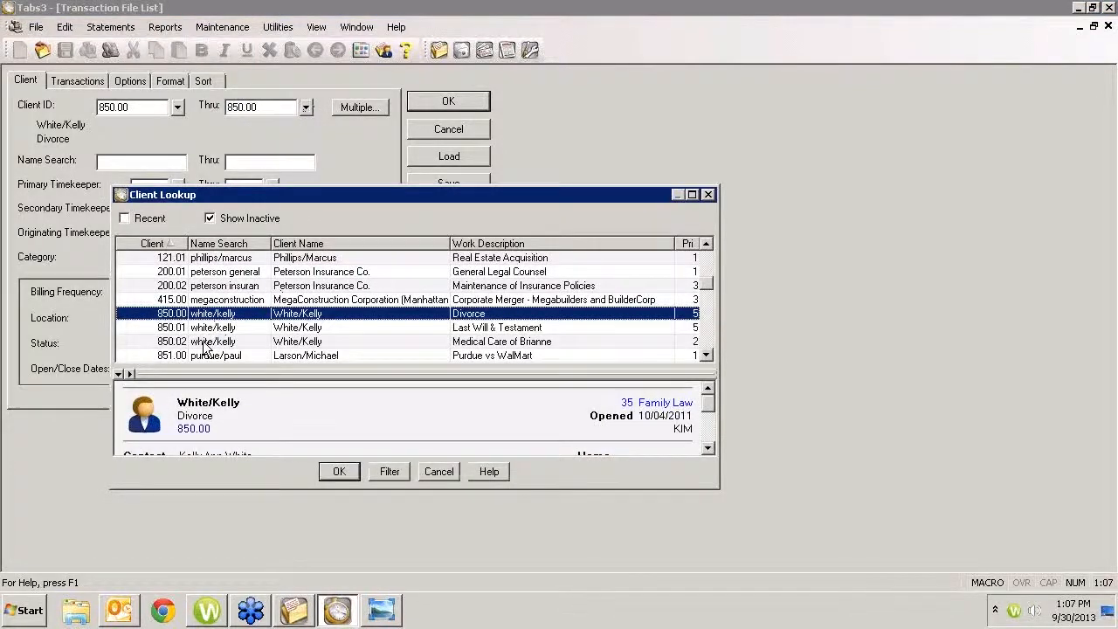
{"action": "double_click", "coordinate": [202, 341]}
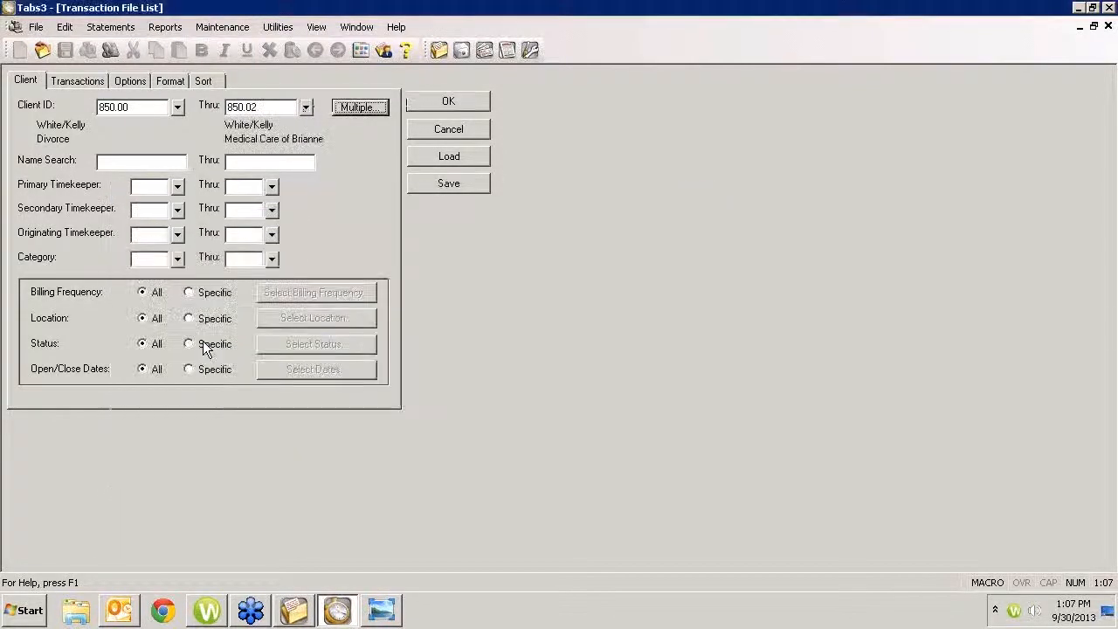
- Review the report's payment transaction criteria and include archived transactions along with work-in-process
{"action": "left_click", "coordinate": [90, 82]}
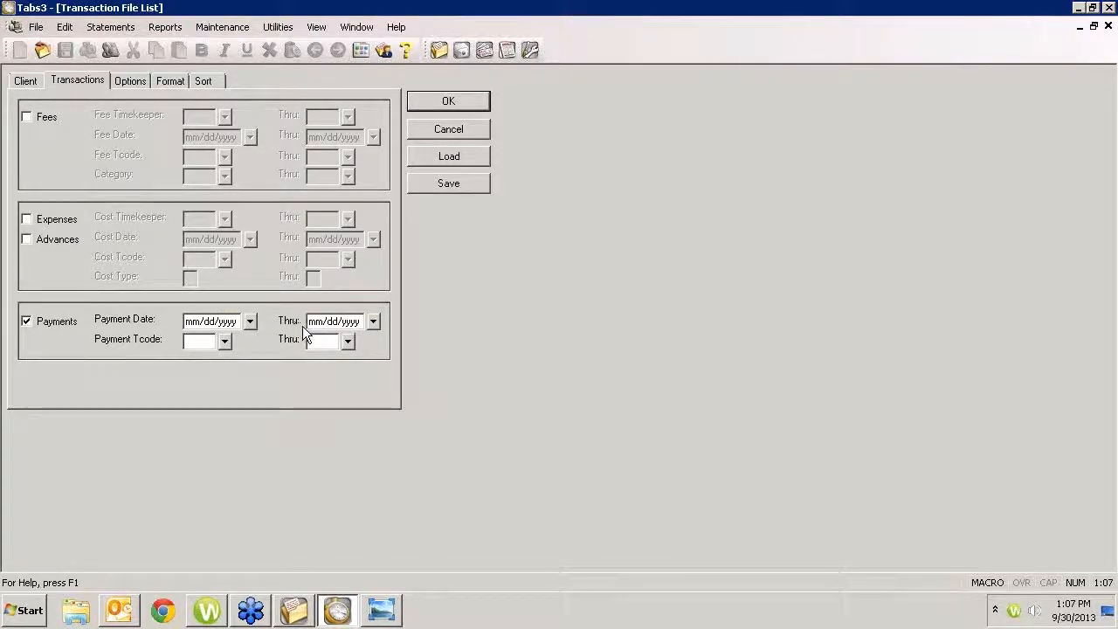
{"action": "left_click", "coordinate": [138, 80]}
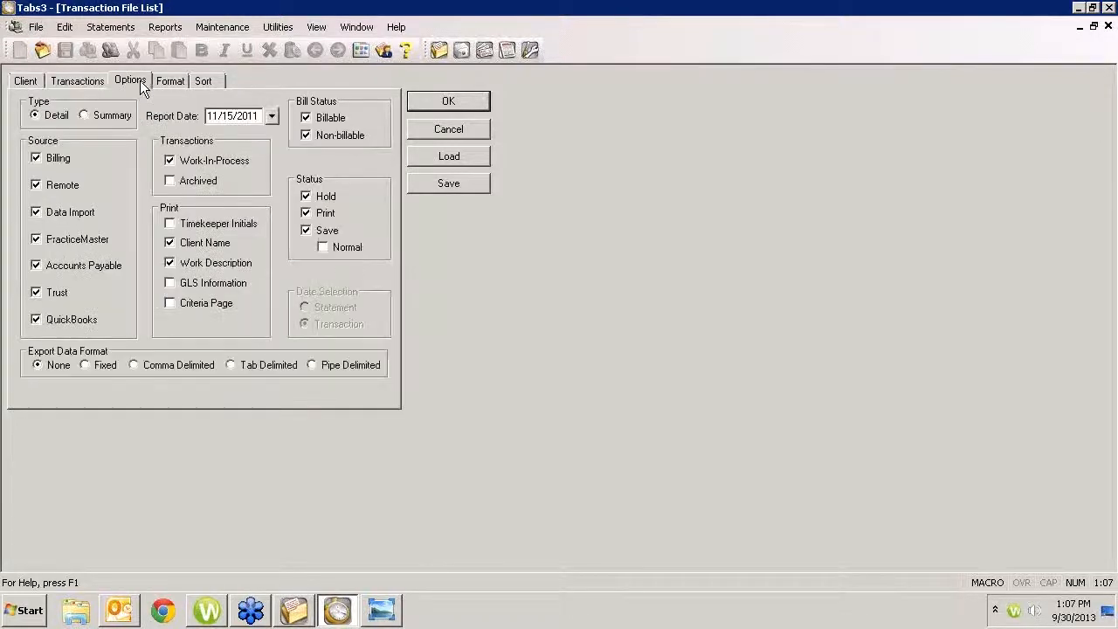
{"action": "left_click", "coordinate": [171, 182]}
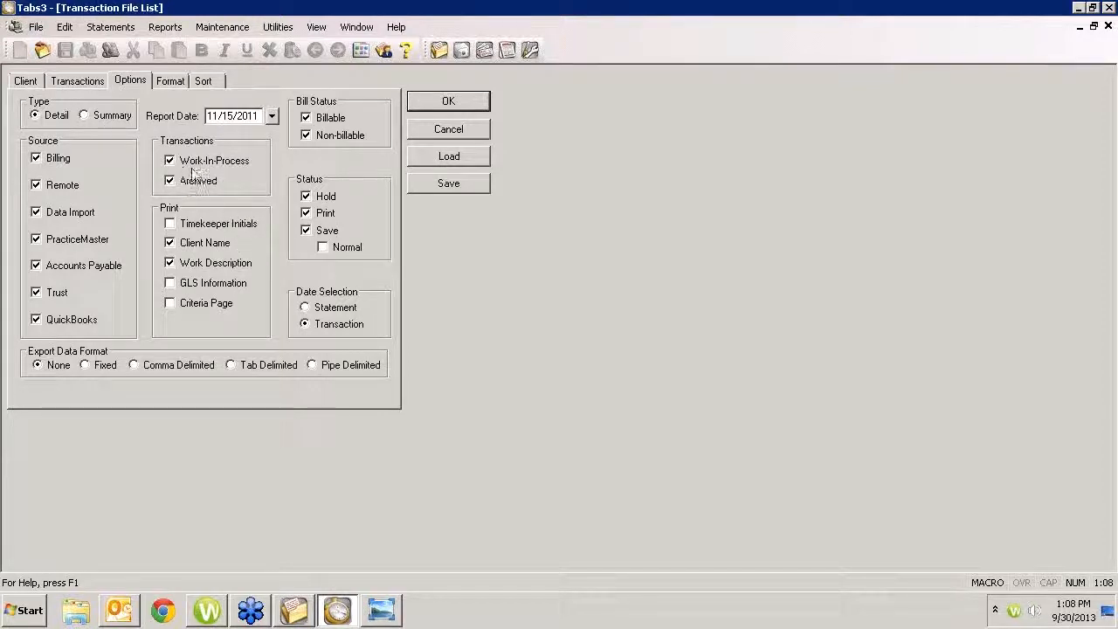
- Review the report's included columns and choose Check # as the first sort order
{"action": "left_click", "coordinate": [170, 81]}
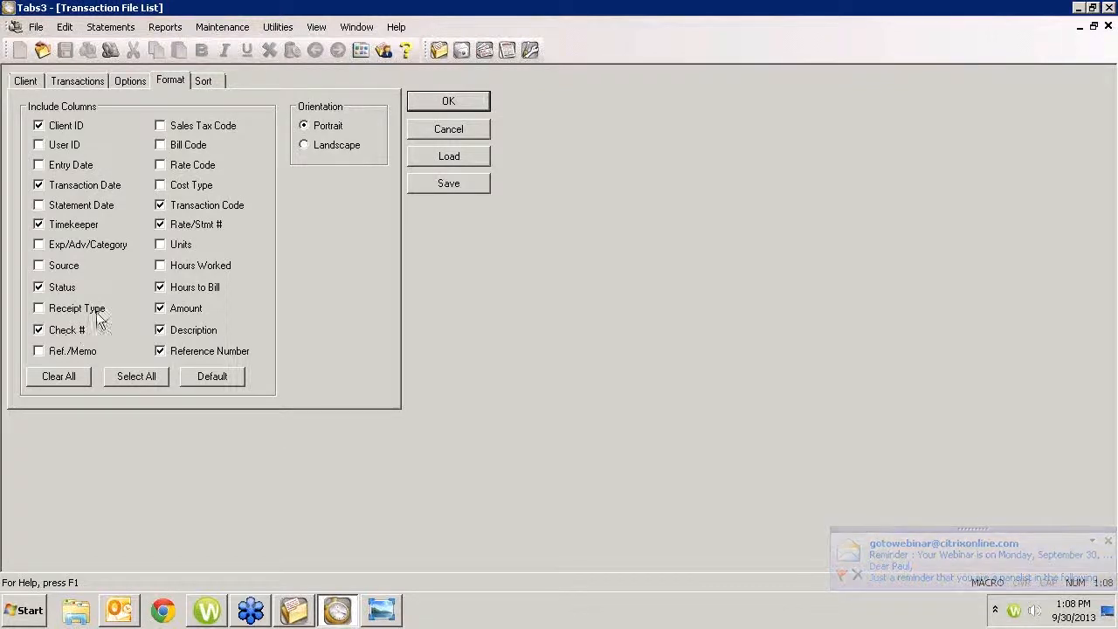
{"action": "left_click", "coordinate": [200, 83]}
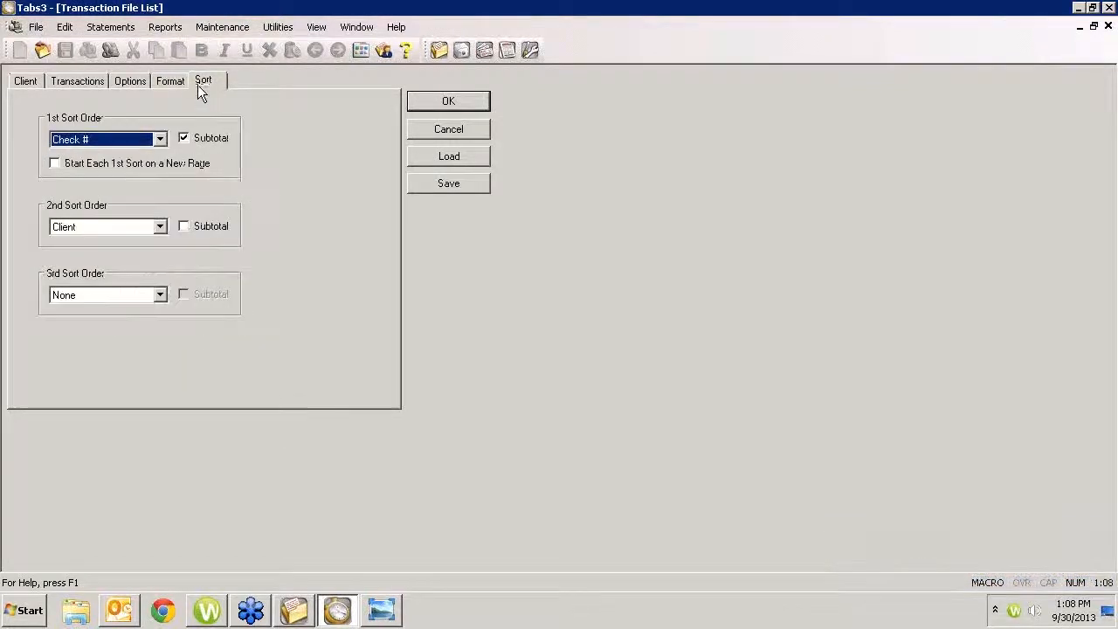
{"action": "left_click", "coordinate": [159, 141]}
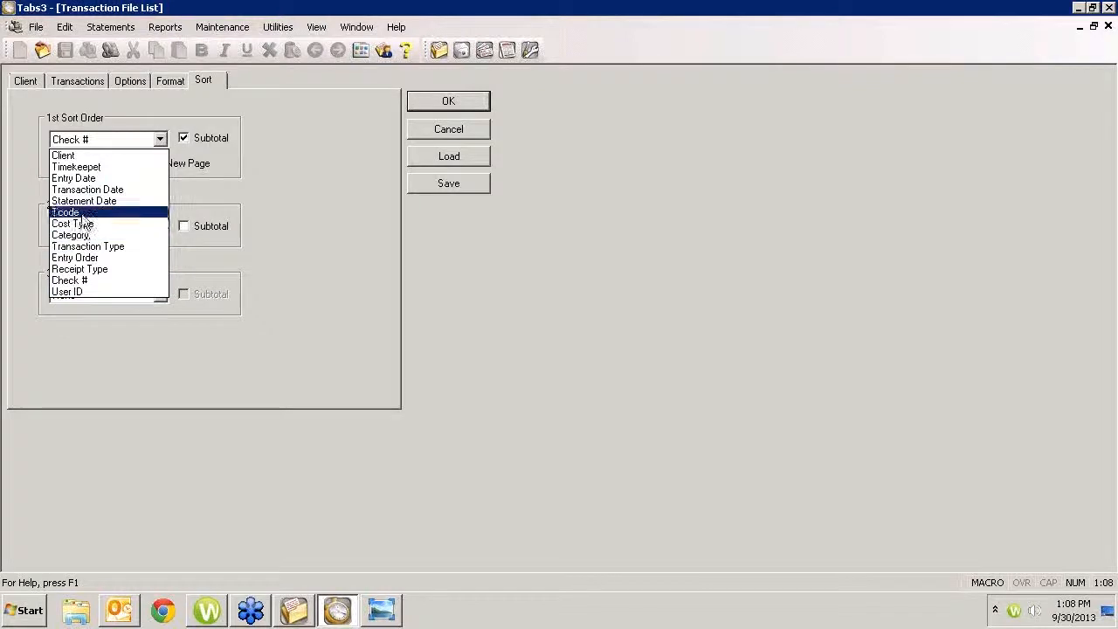
{"action": "left_click", "coordinate": [81, 280]}
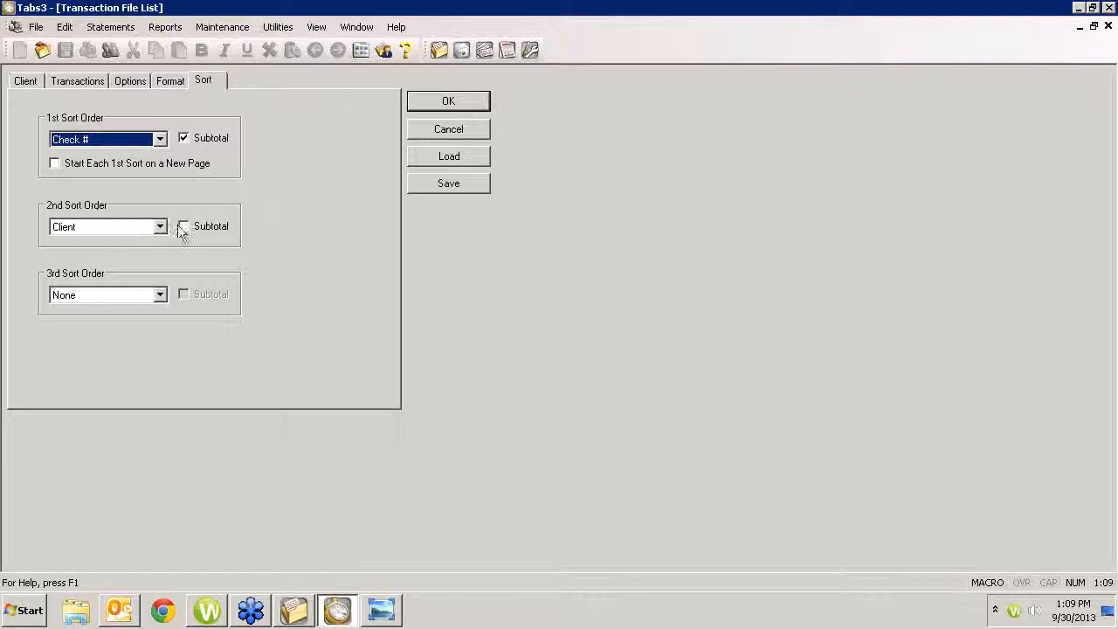
- Preview the Transaction File List for the selected client range and examine the payments grouped by check number
{"action": "left_click", "coordinate": [431, 103]}
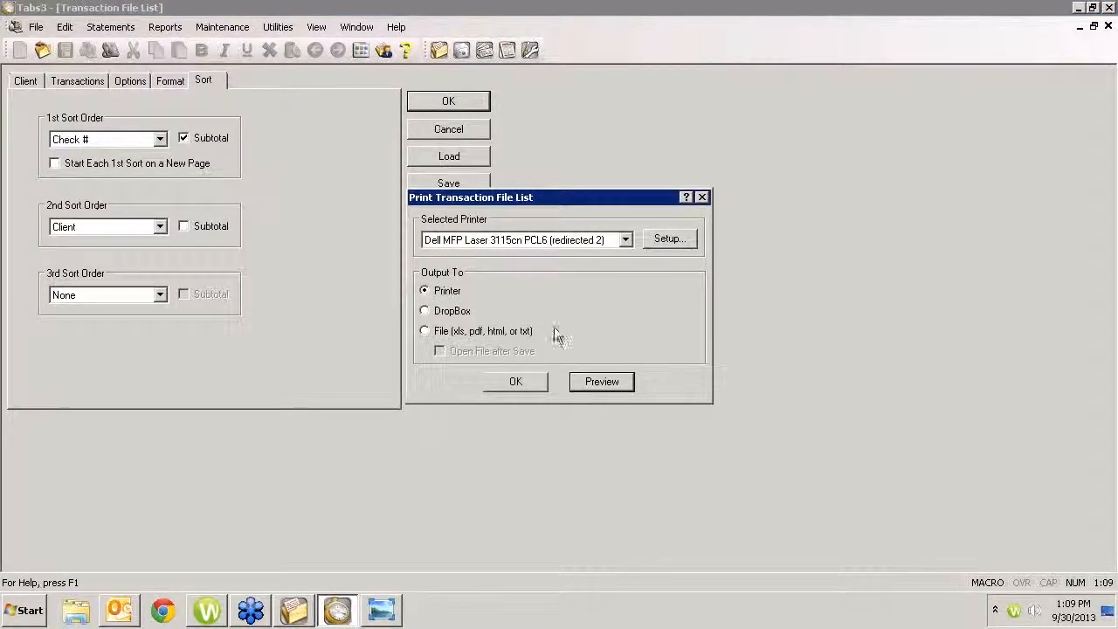
{"action": "left_click", "coordinate": [592, 383]}
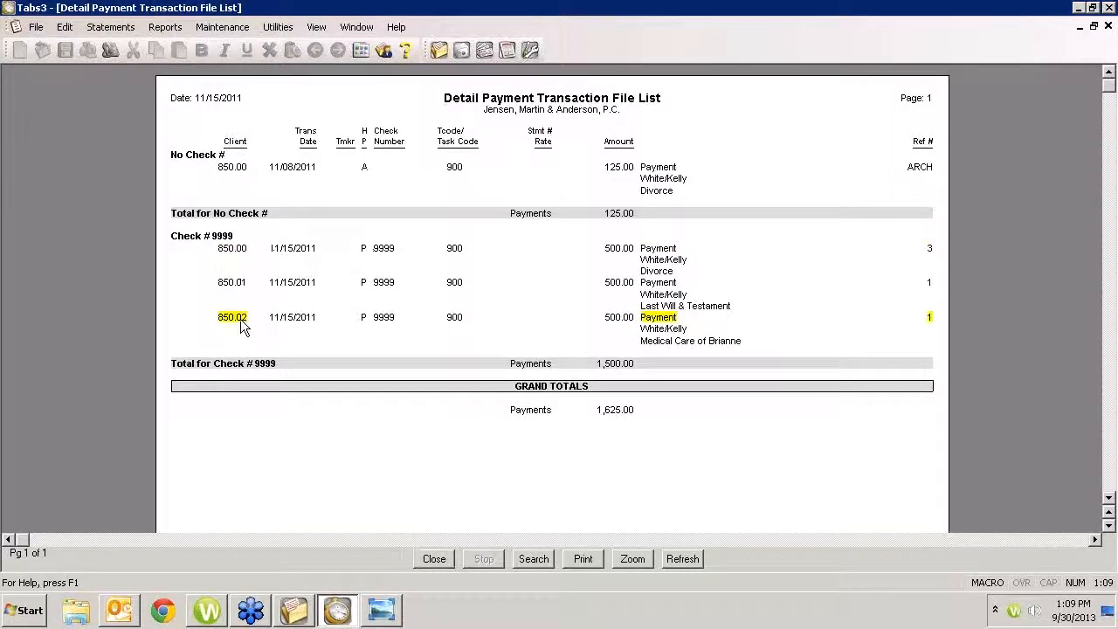
{"action": "mouse_move", "coordinate": [249, 321]}
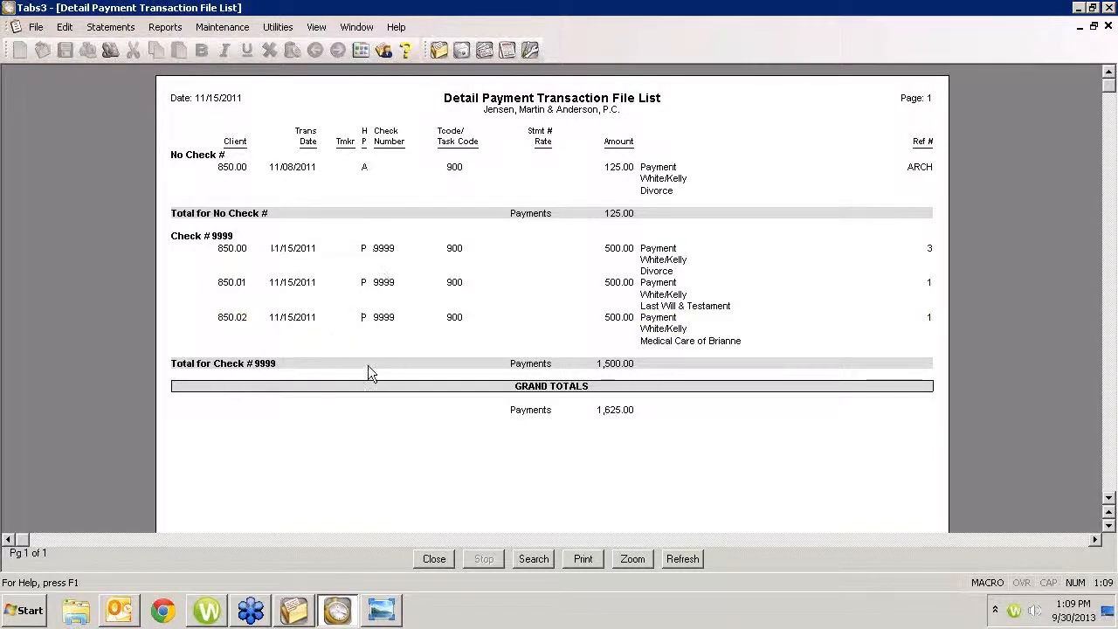
{"action": "left_click", "coordinate": [434, 560]}
- Clear both ends of the client ID range so the report covers all clients
{"action": "left_click", "coordinate": [26, 80]}
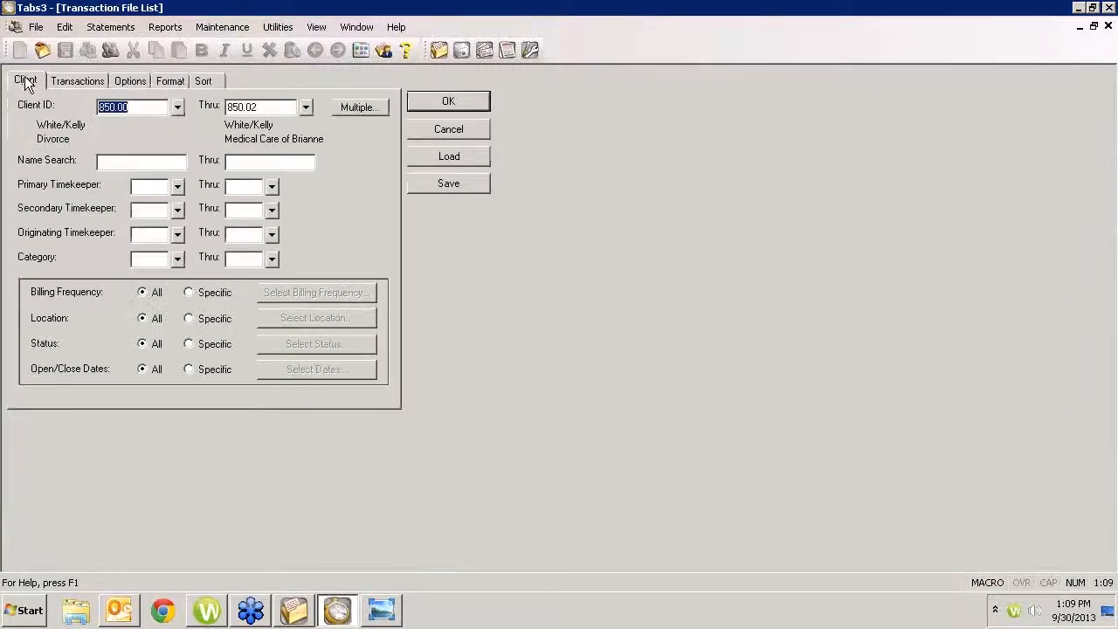
{"action": "key", "text": "Delete"}
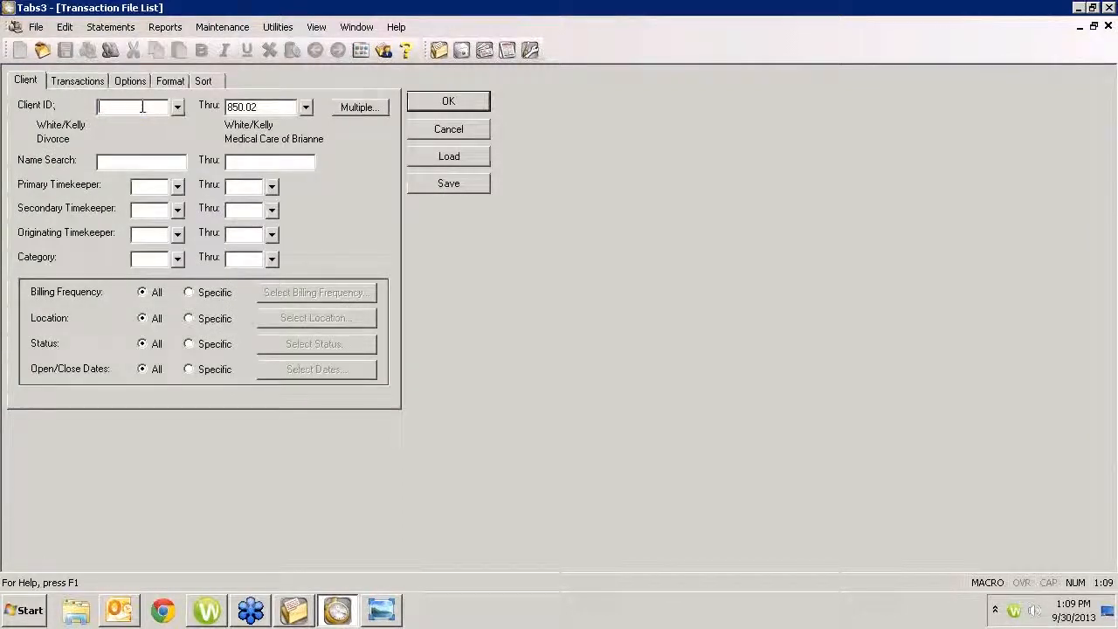
{"action": "key", "text": "Tab"}
{"action": "key", "text": "Delete"}
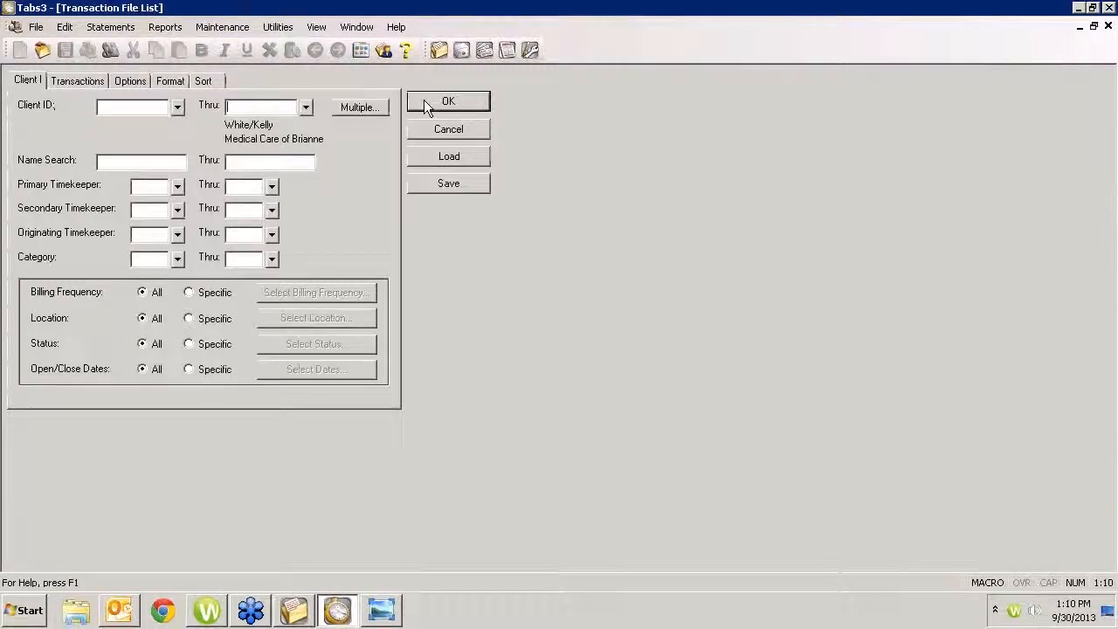
- Preview the Transaction File List for all clients and examine the payments grouped by check number across its pages
{"action": "left_click", "coordinate": [130, 84]}
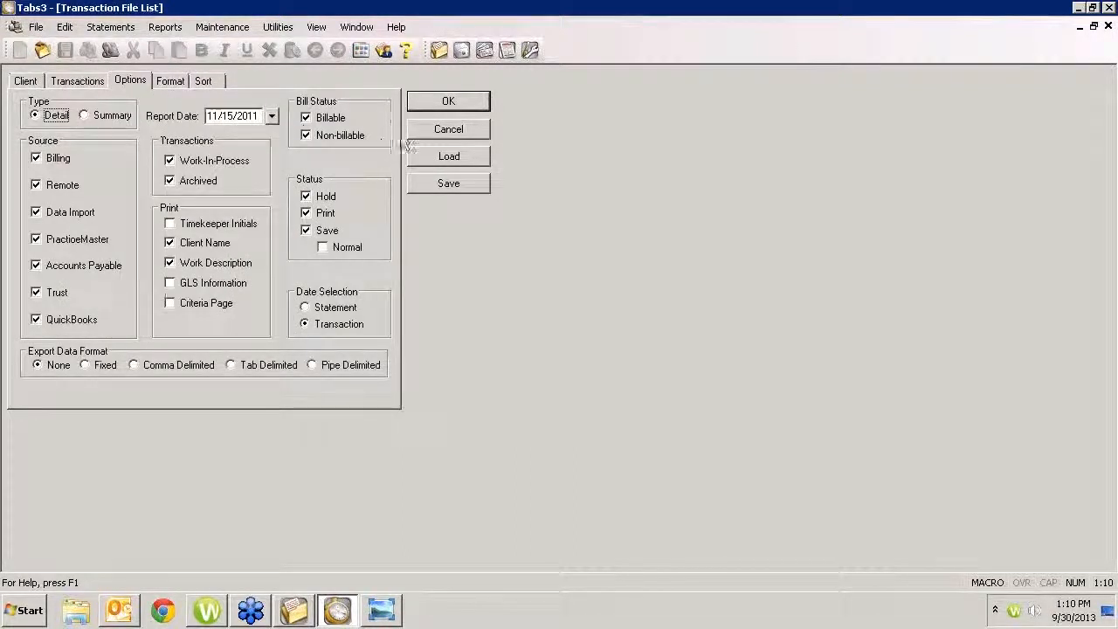
{"action": "left_click", "coordinate": [427, 101]}
{"action": "left_click", "coordinate": [594, 383]}
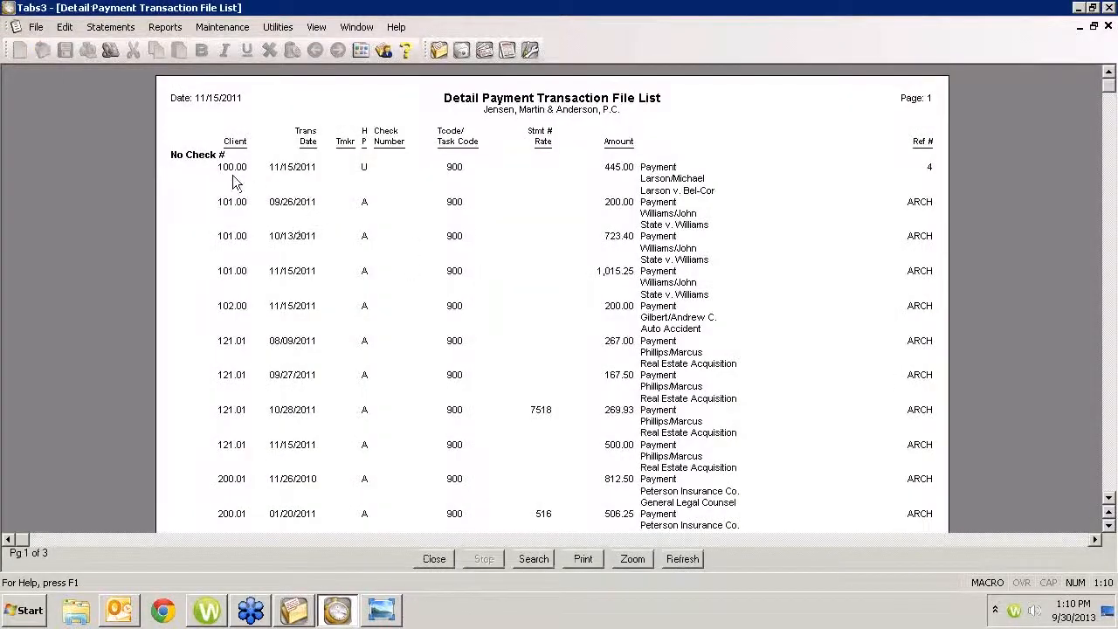
{"action": "scroll", "coordinate": [547, 270], "scroll_direction": "down", "scroll_amount": 10}
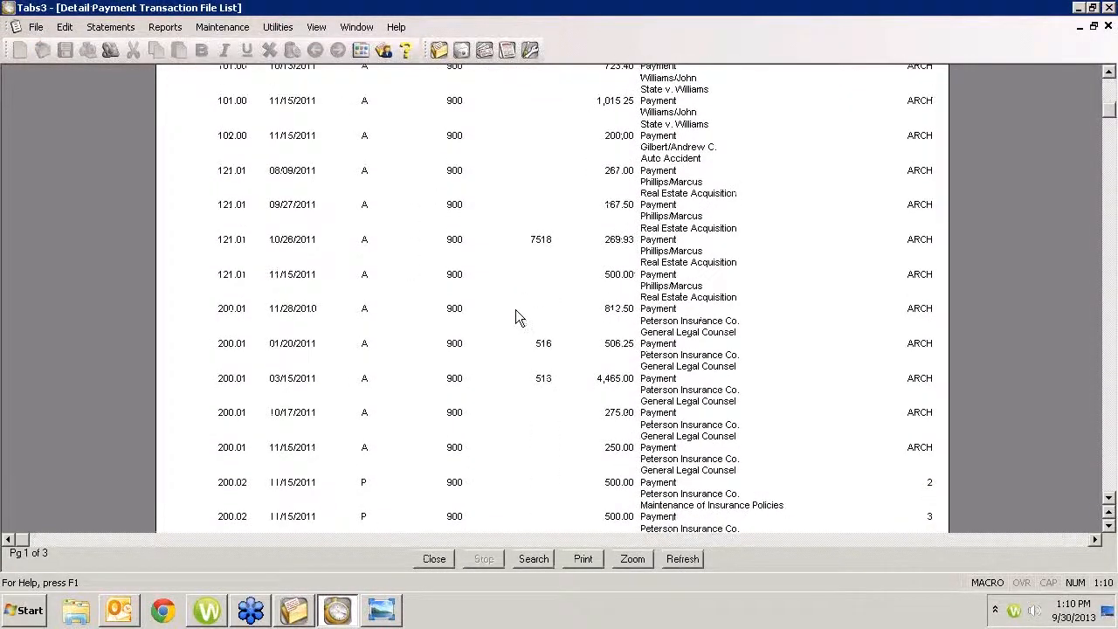
{"action": "scroll", "coordinate": [503, 325], "scroll_direction": "down", "scroll_amount": 10}
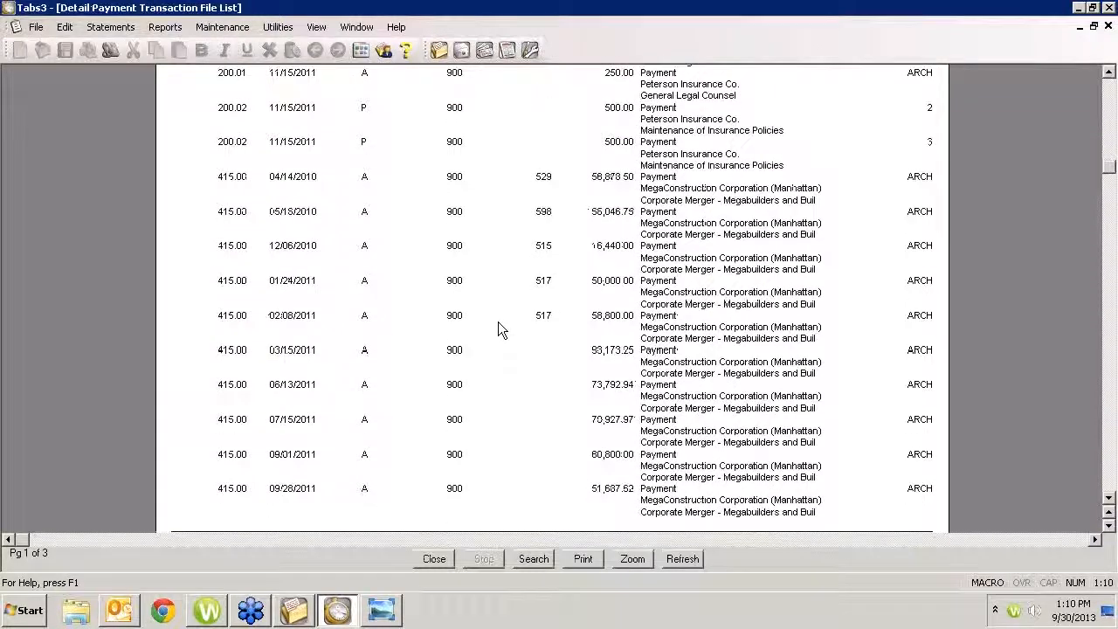
{"action": "scroll", "coordinate": [498, 328], "scroll_direction": "down", "scroll_amount": 8}
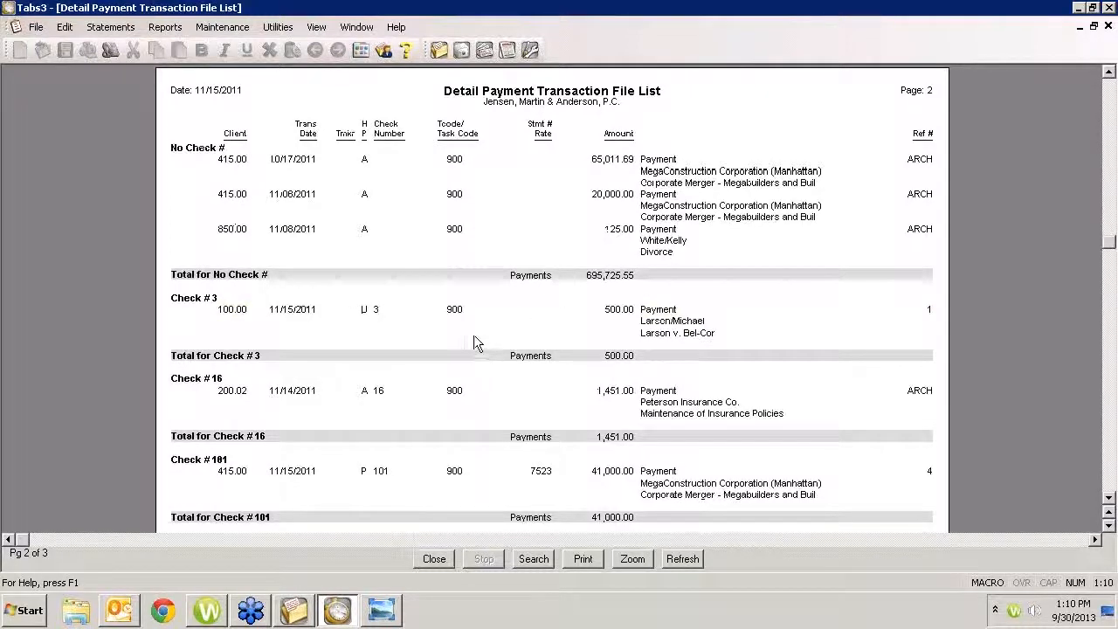
{"action": "scroll", "coordinate": [472, 337], "scroll_direction": "down", "scroll_amount": 5}
{"action": "scroll", "coordinate": [448, 341], "scroll_direction": "down", "scroll_amount": 3}
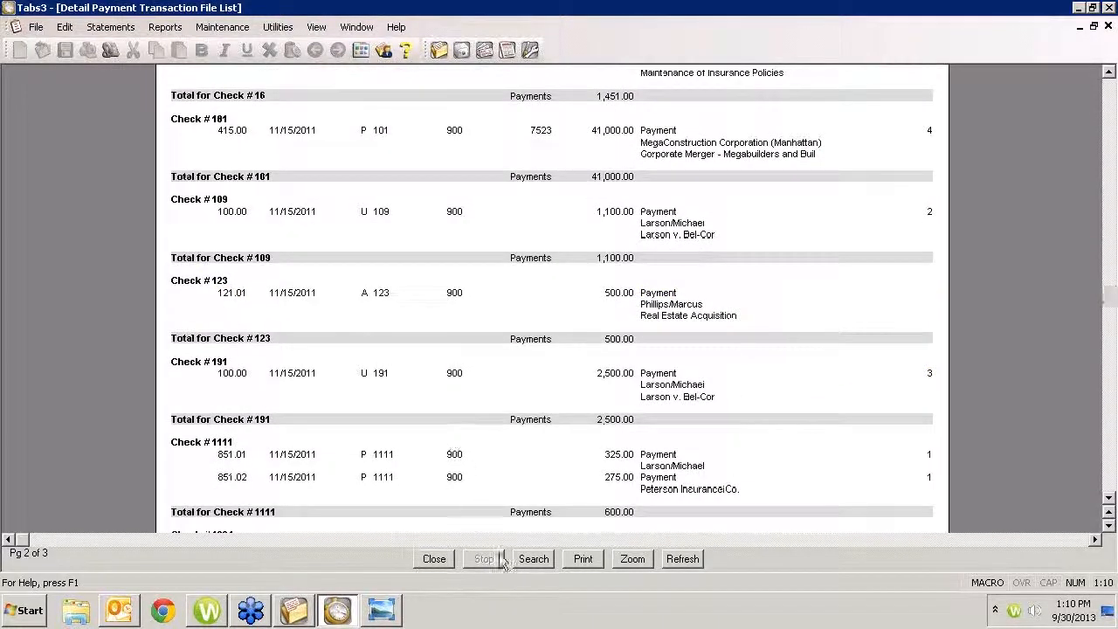
{"action": "scroll", "coordinate": [408, 481], "scroll_direction": "down", "scroll_amount": 4}
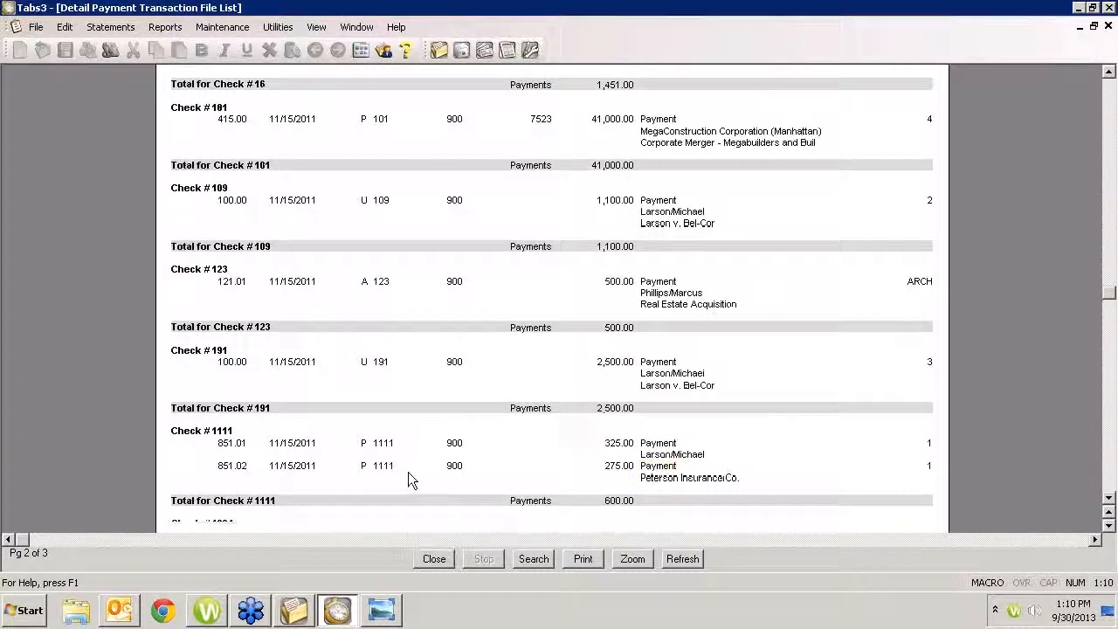
{"action": "scroll", "coordinate": [404, 471], "scroll_direction": "down", "scroll_amount": 3}
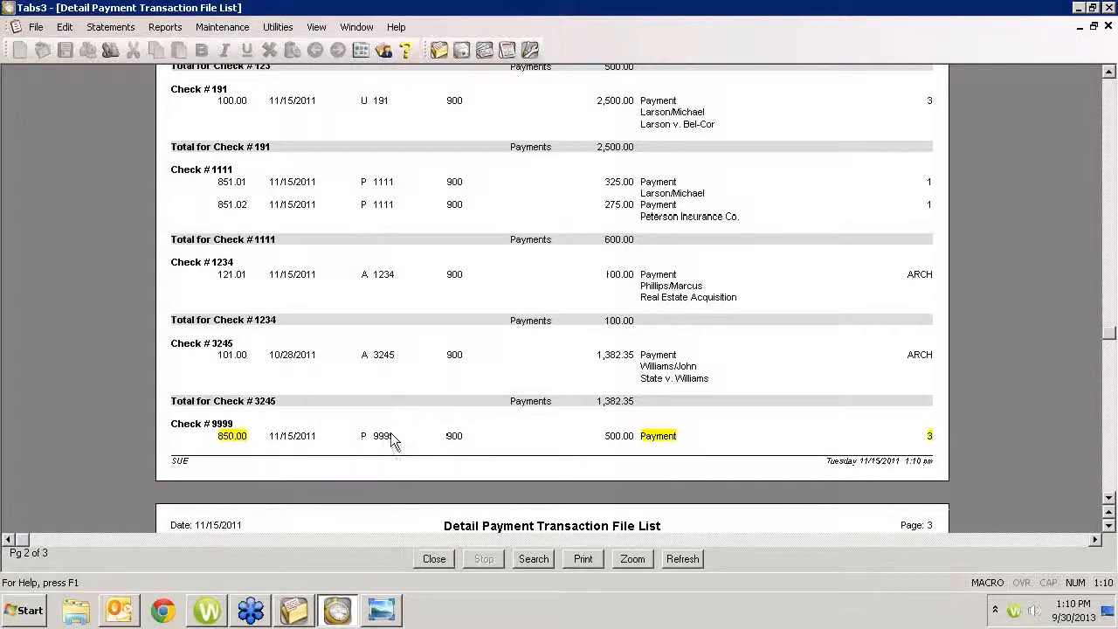
{"action": "left_click", "coordinate": [441, 559]}
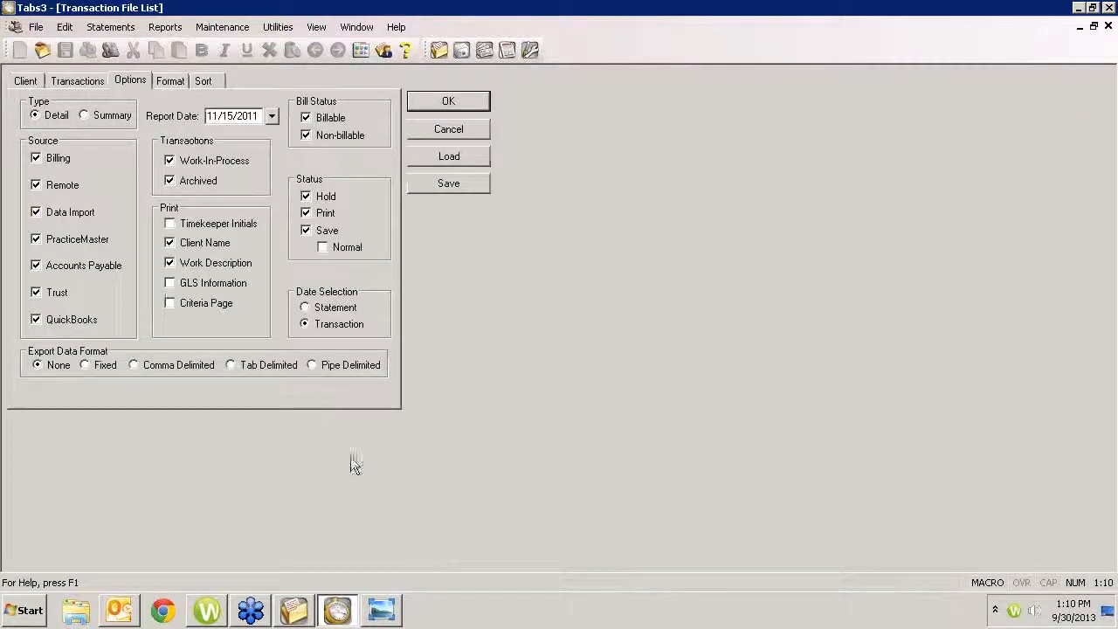
- Review the Transaction File List's format settings and the available first sort orders, and leave the report without running it
{"action": "left_click", "coordinate": [171, 83]}
{"action": "left_click", "coordinate": [208, 79]}
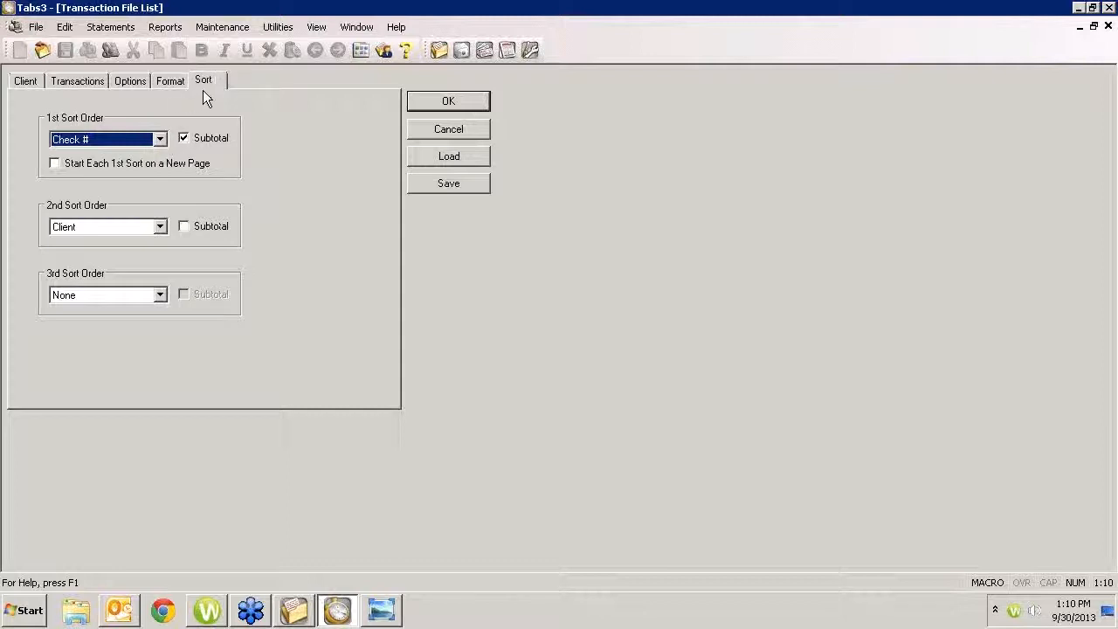
{"action": "left_click", "coordinate": [159, 139]}
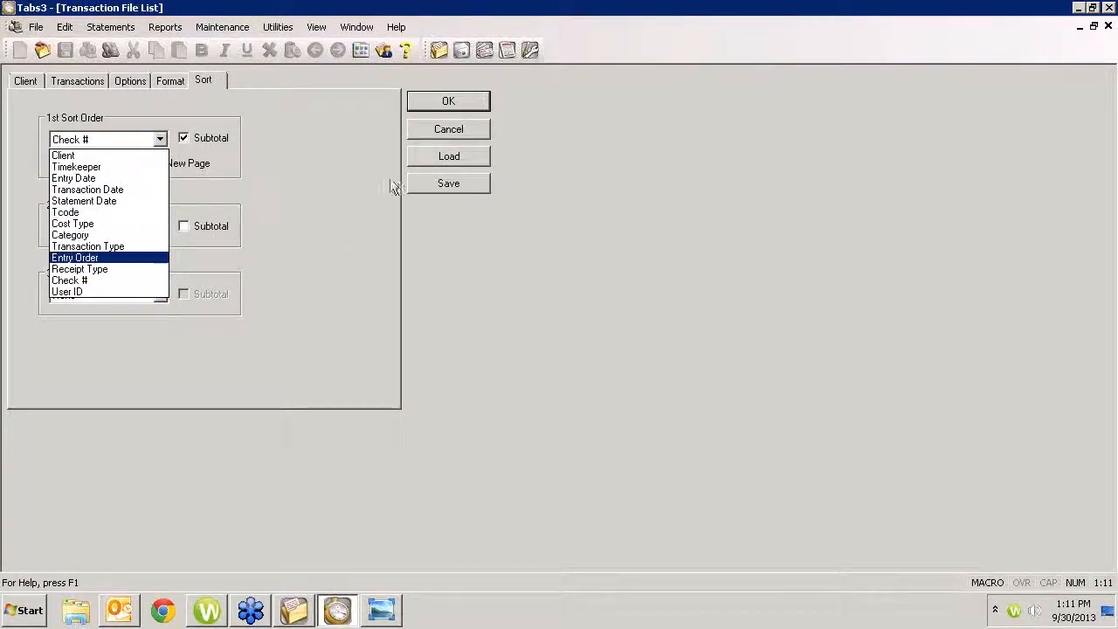
{"action": "left_click", "coordinate": [442, 129]}
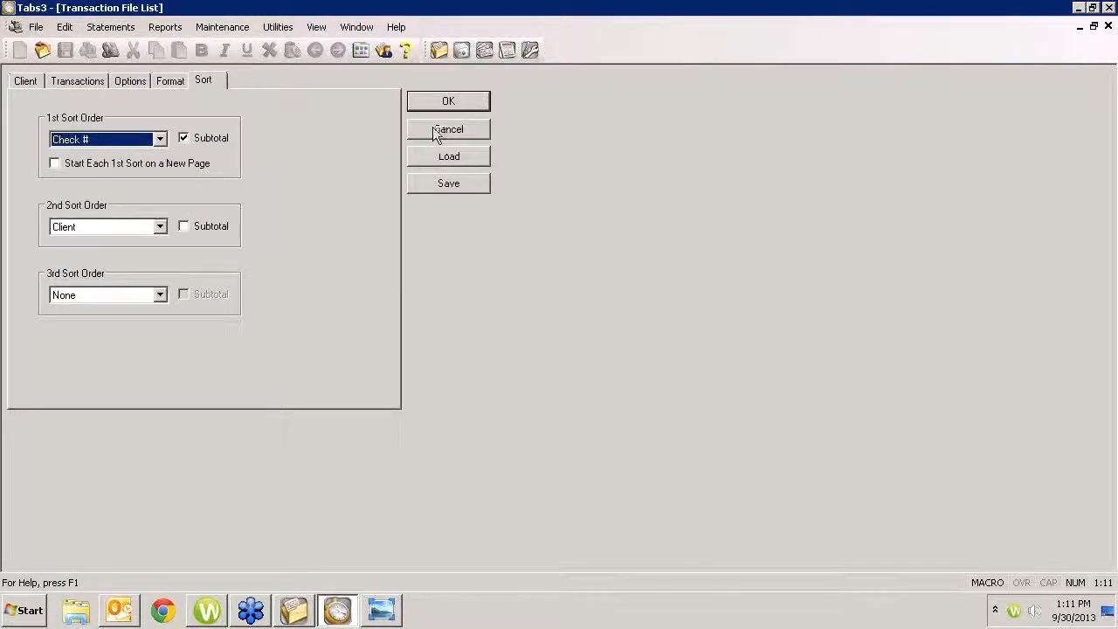
{"action": "left_click", "coordinate": [423, 127]}
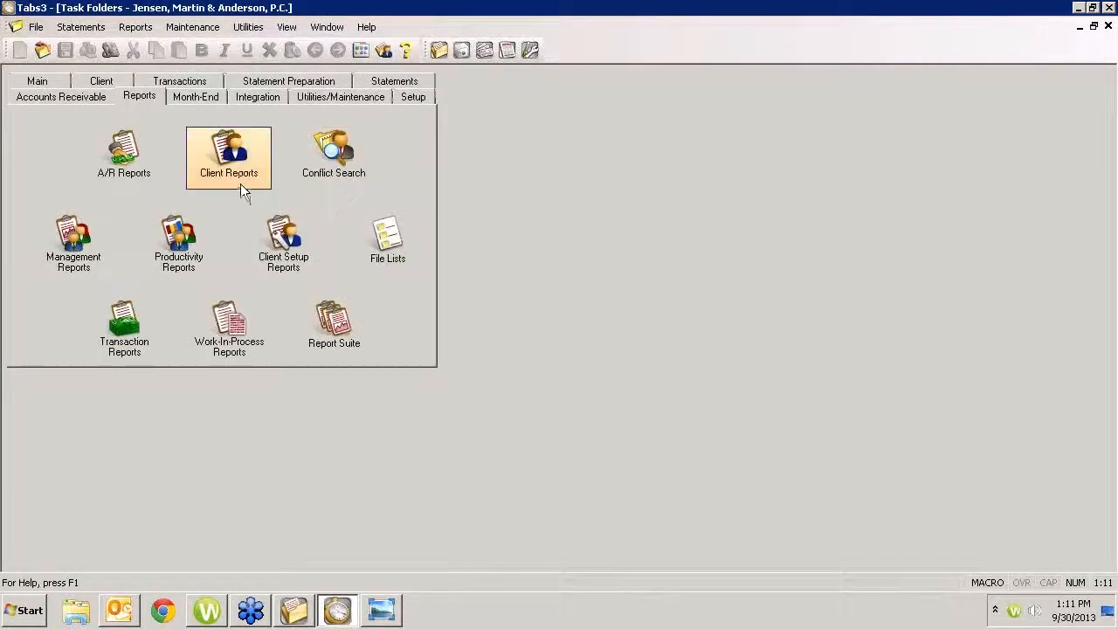
- Open fee entry and exclude archived records from the client's fee entry list
{"action": "left_click", "coordinate": [60, 87]}
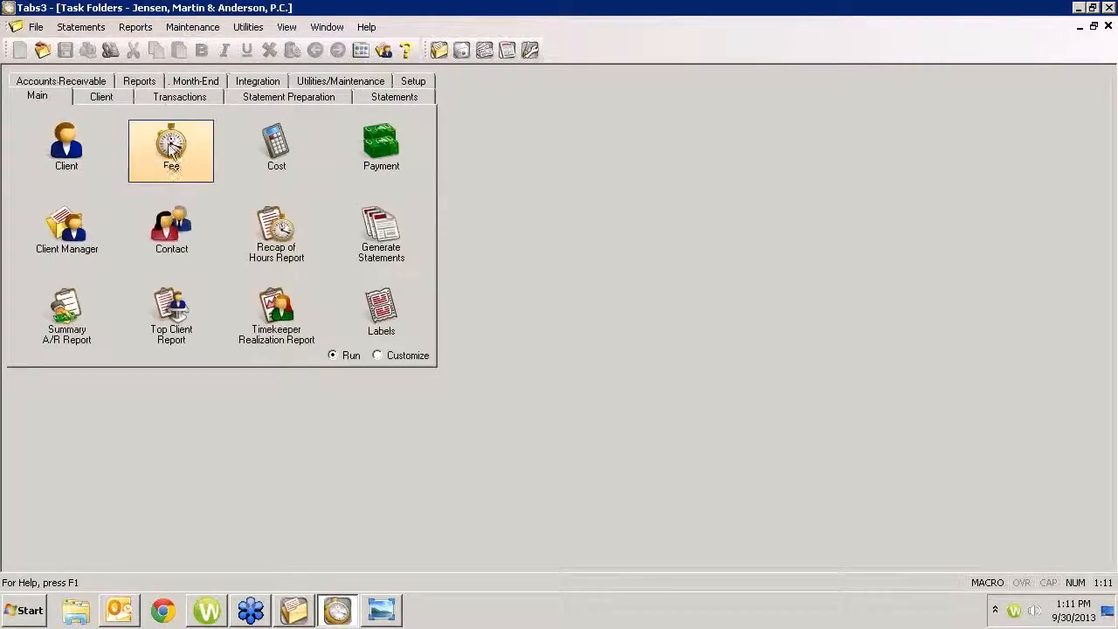
{"action": "left_click", "coordinate": [171, 149]}
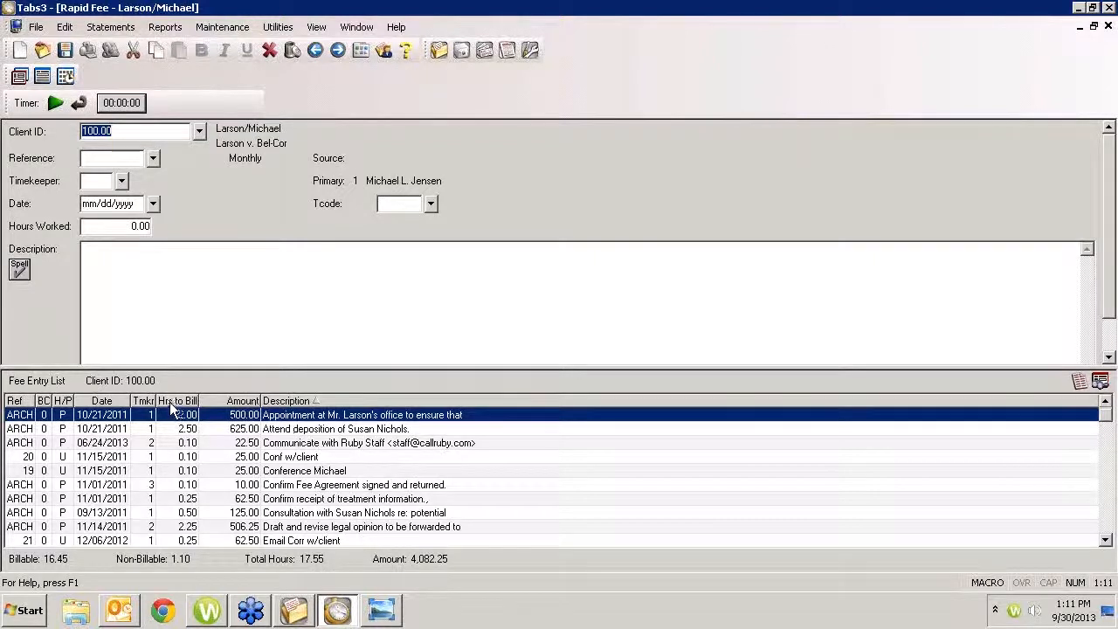
{"action": "left_click", "coordinate": [1100, 384]}
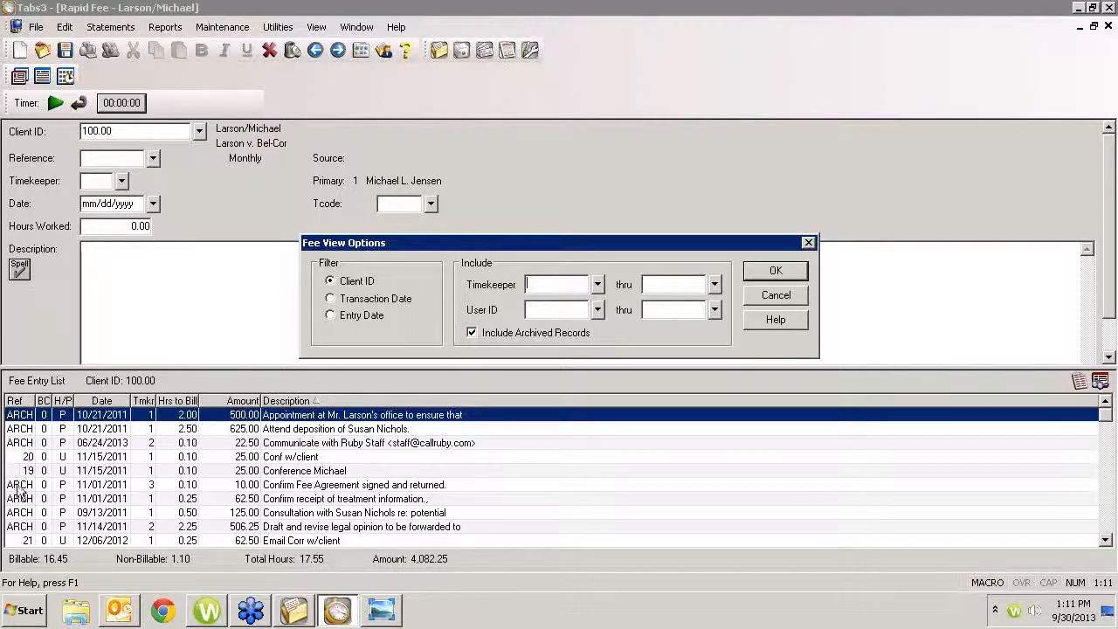
{"action": "left_click", "coordinate": [472, 333]}
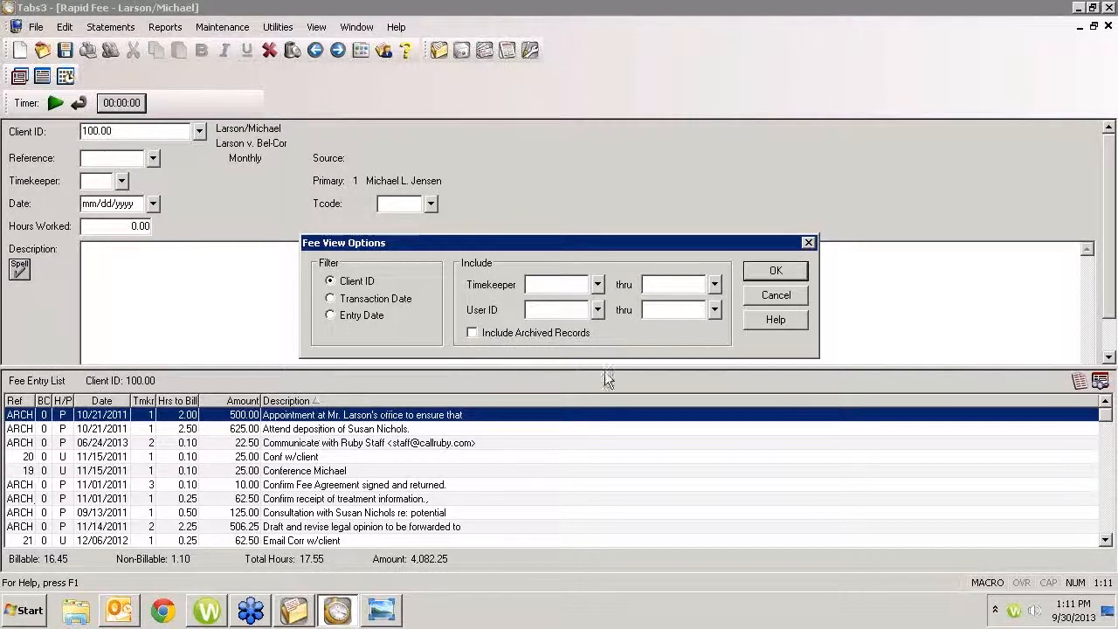
{"action": "left_click", "coordinate": [777, 270]}
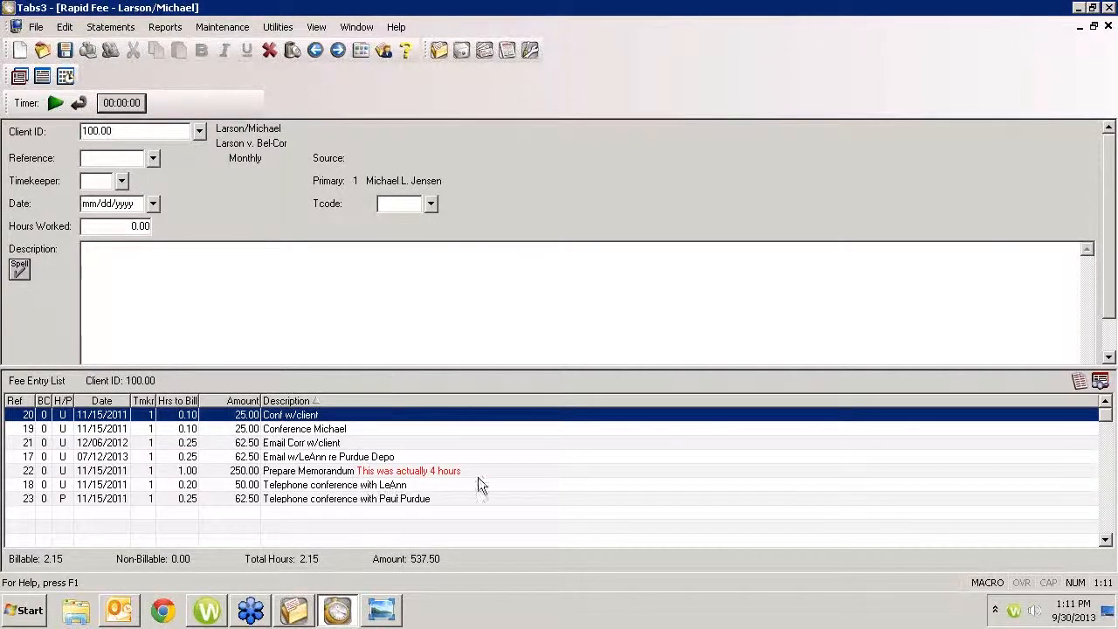
- Preview the Fee Entry List by Client report for the unarchived fees, and close the preview and fee entry
{"action": "left_click", "coordinate": [1080, 382]}
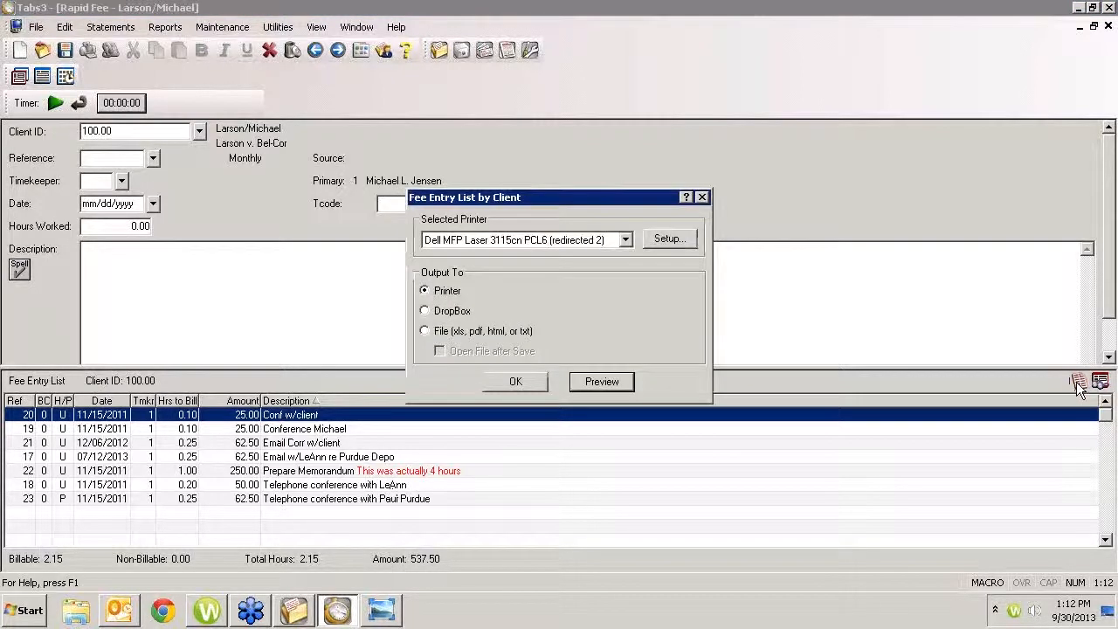
{"action": "left_click", "coordinate": [588, 382]}
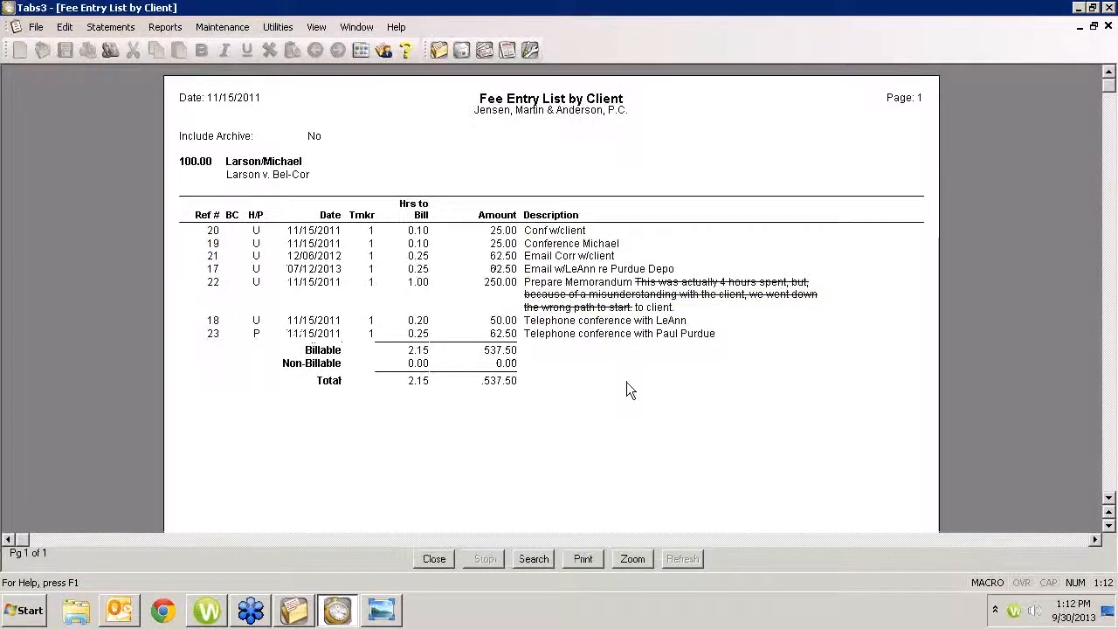
{"action": "left_click", "coordinate": [435, 559]}
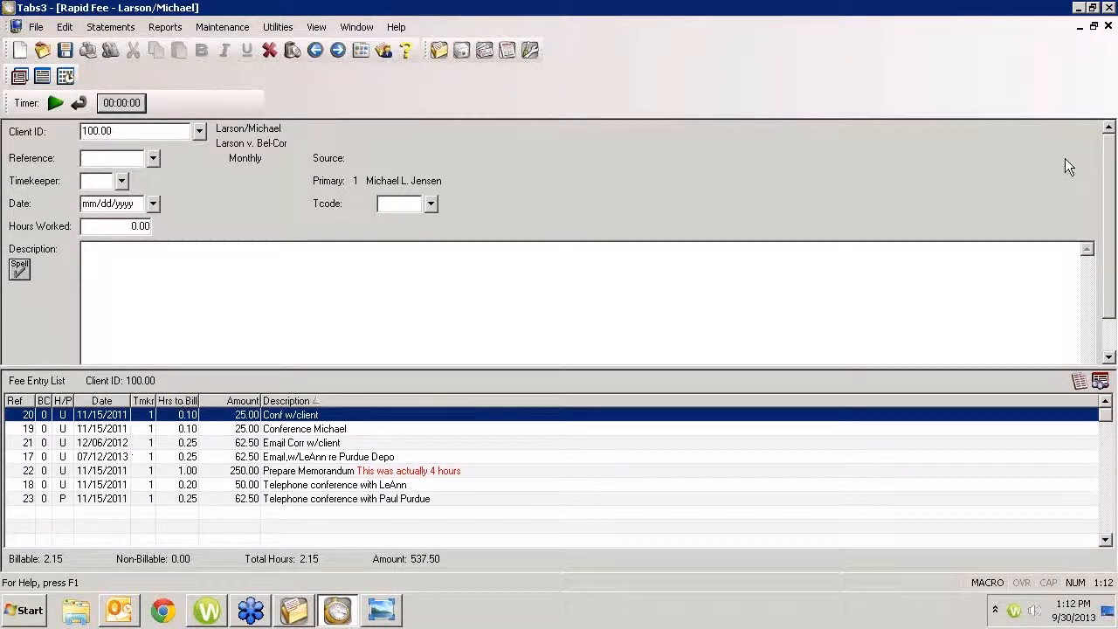
{"action": "left_click", "coordinate": [1107, 26]}
- Open cost entry, switch from rapid to detailed entry with the cost entry list shown, and close it
{"action": "left_click", "coordinate": [305, 140]}
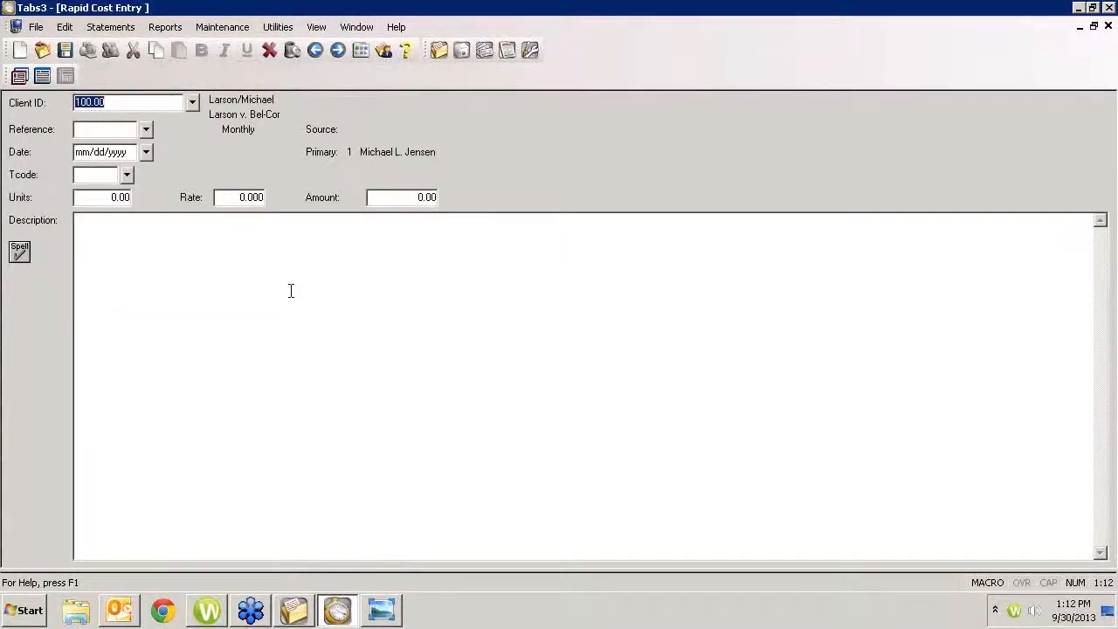
{"action": "left_click", "coordinate": [19, 76]}
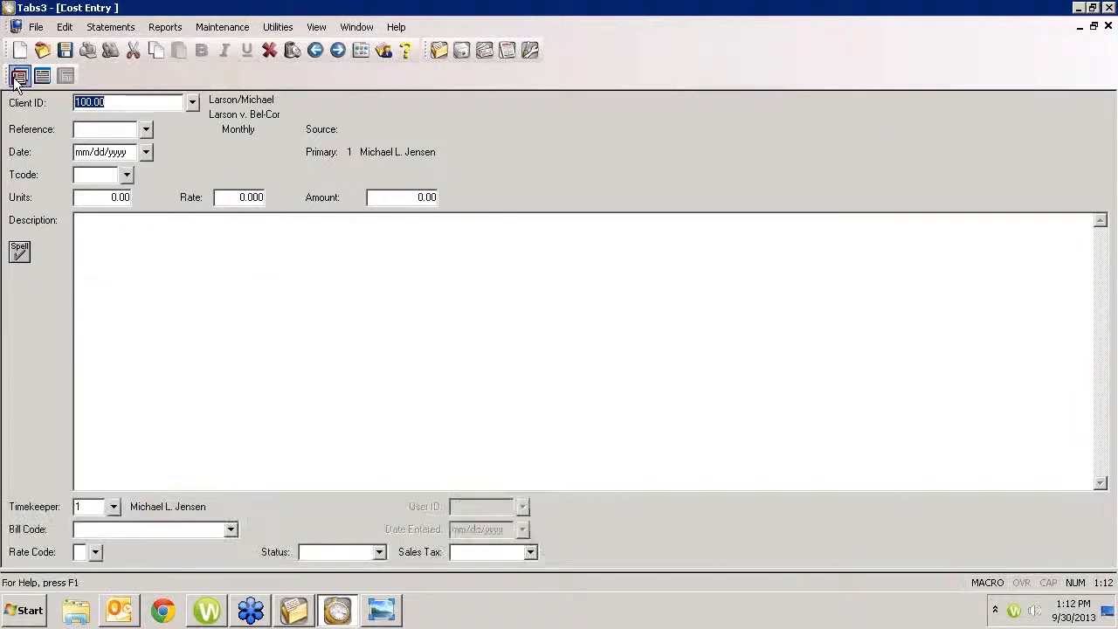
{"action": "left_click", "coordinate": [42, 76]}
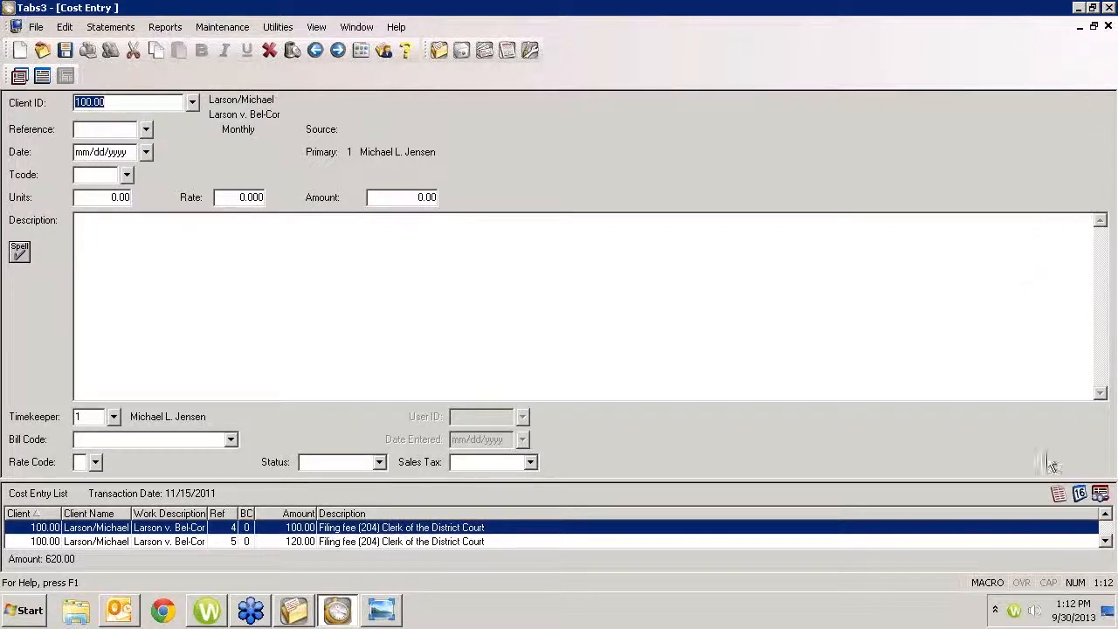
{"action": "left_click", "coordinate": [1108, 28]}
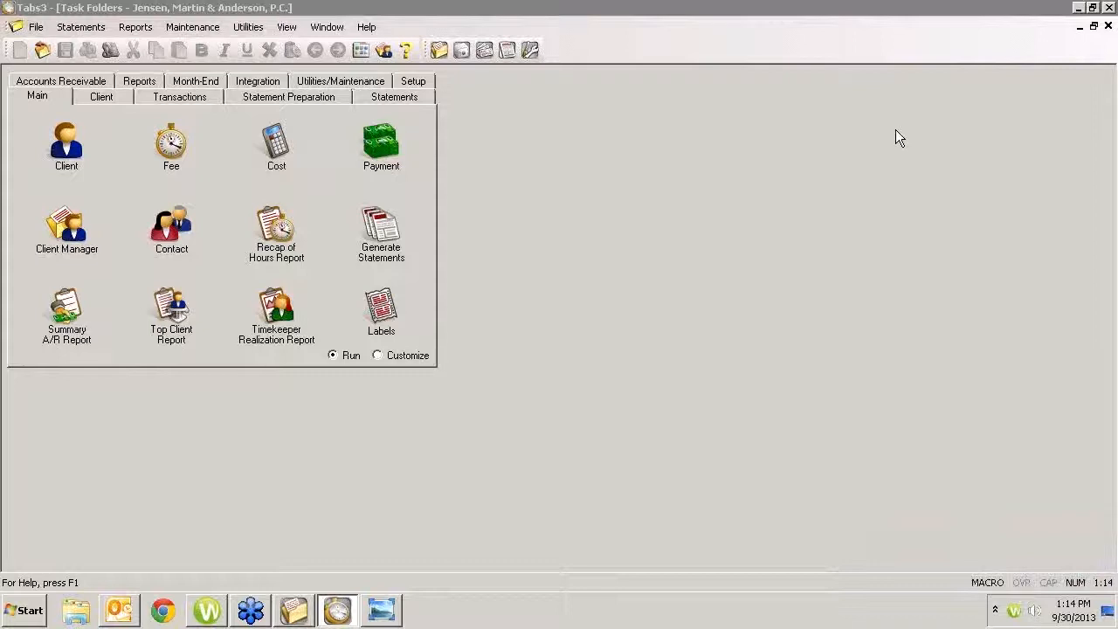
- Close the Microsoft Outlook window
{"action": "right_click", "coordinate": [123, 616]}
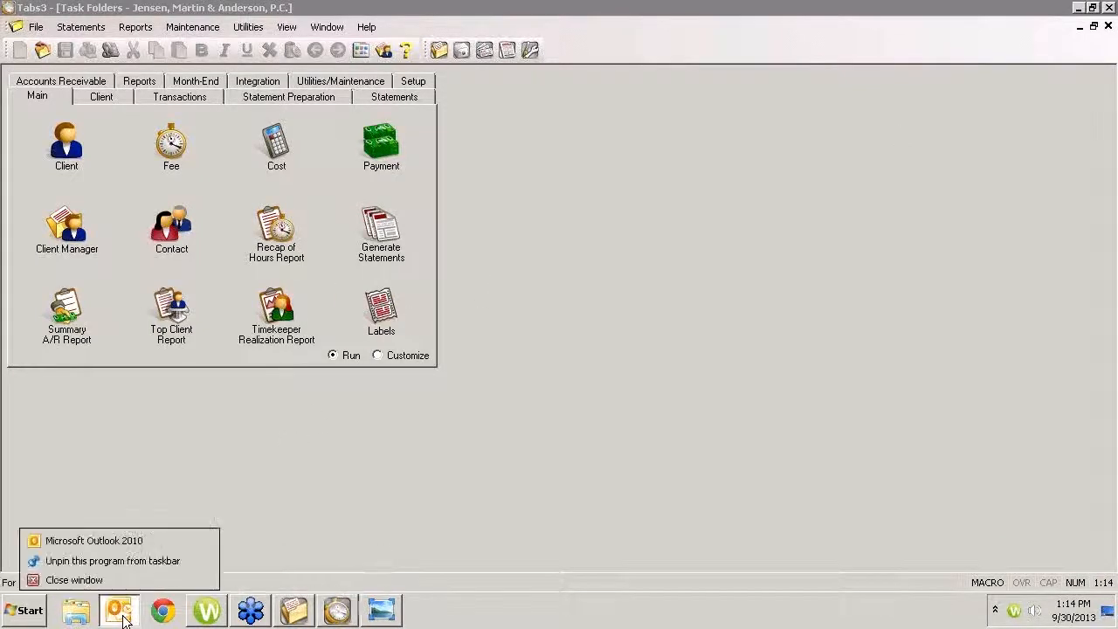
{"action": "left_click", "coordinate": [110, 570]}
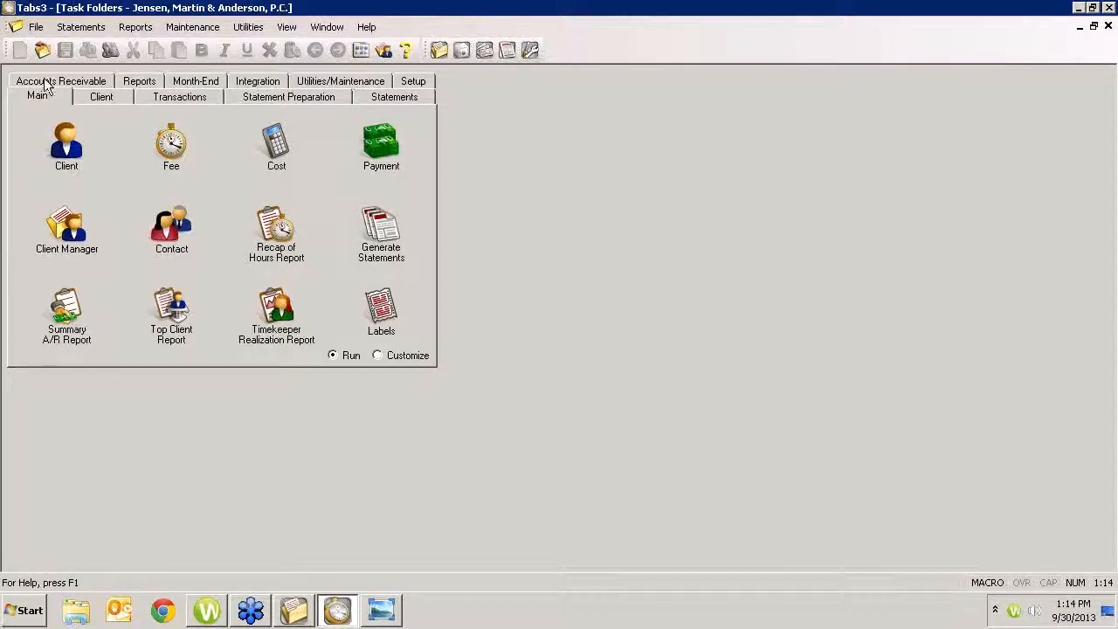
- Preview the Allocated Payments Report from the management reports with no client restrictions
{"action": "left_click", "coordinate": [135, 82]}
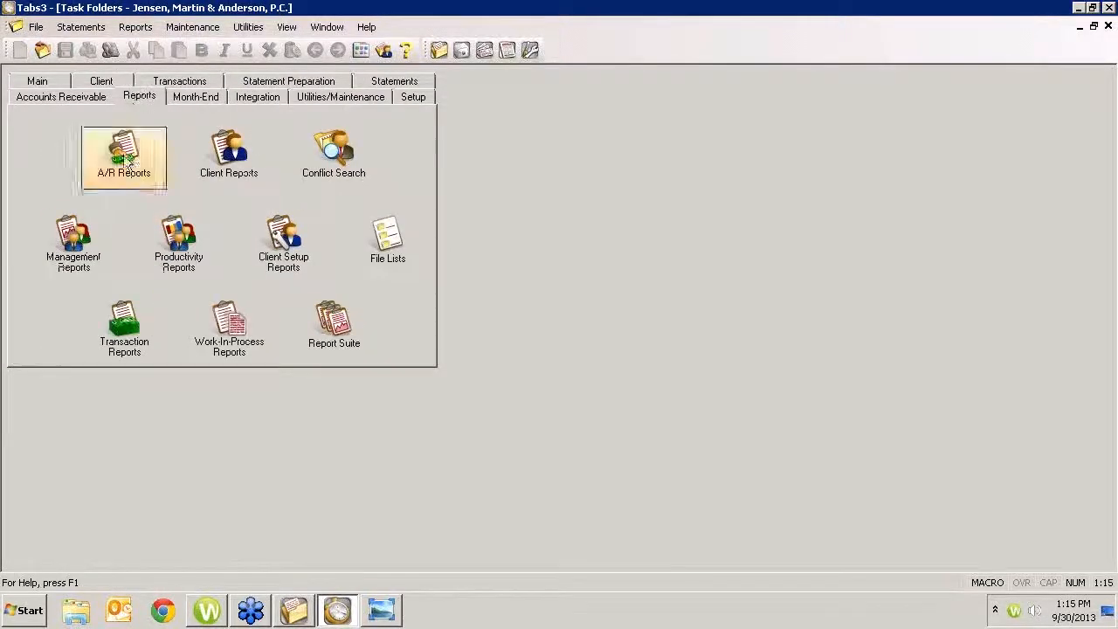
{"action": "left_click", "coordinate": [73, 265]}
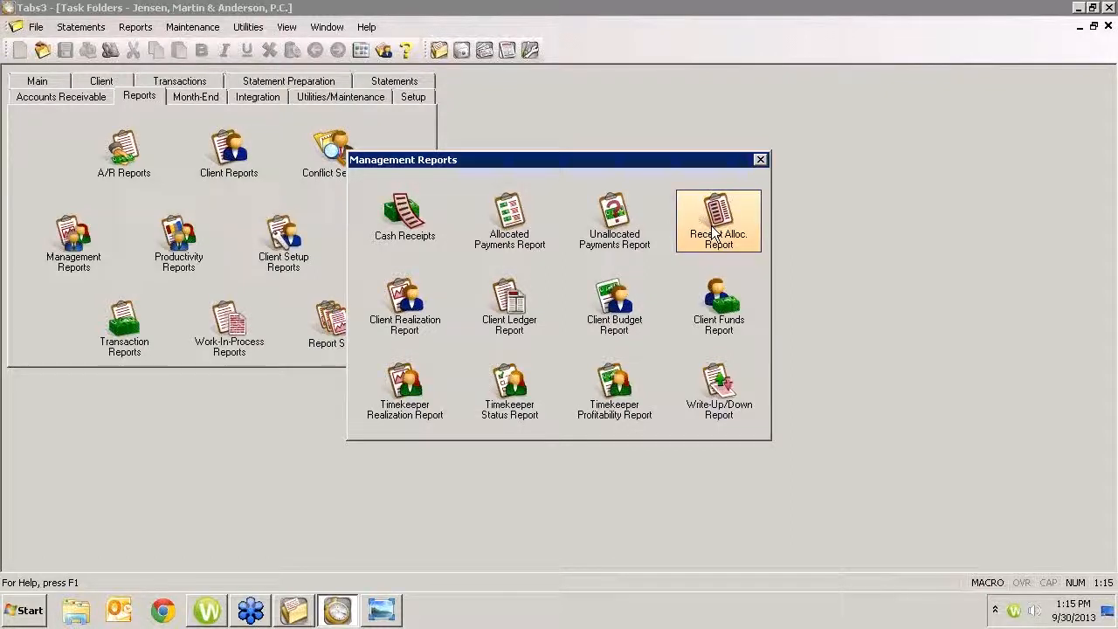
{"action": "left_click", "coordinate": [512, 225]}
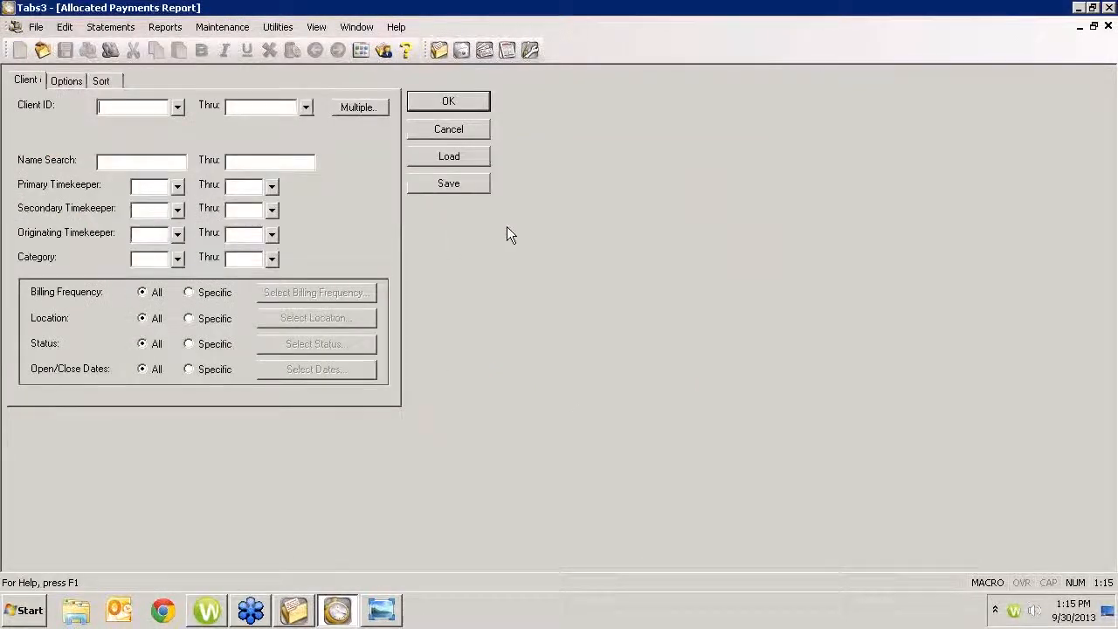
{"action": "left_click", "coordinate": [464, 102]}
{"action": "left_click", "coordinate": [600, 382]}
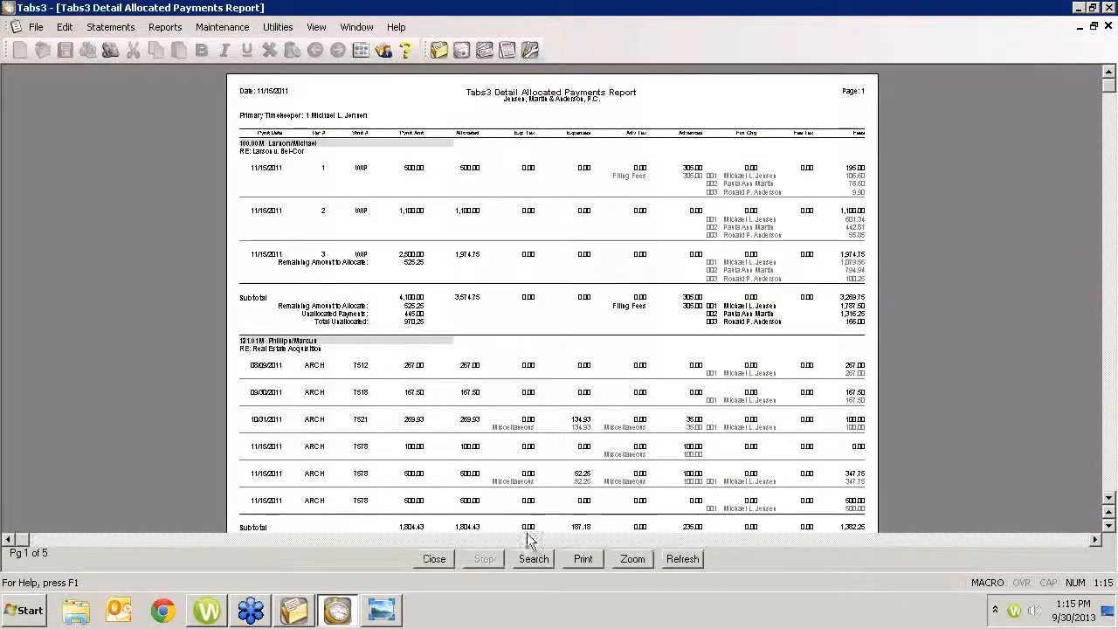
- Set the report preview zoom to 170% and make it the default
{"action": "left_click", "coordinate": [632, 559]}
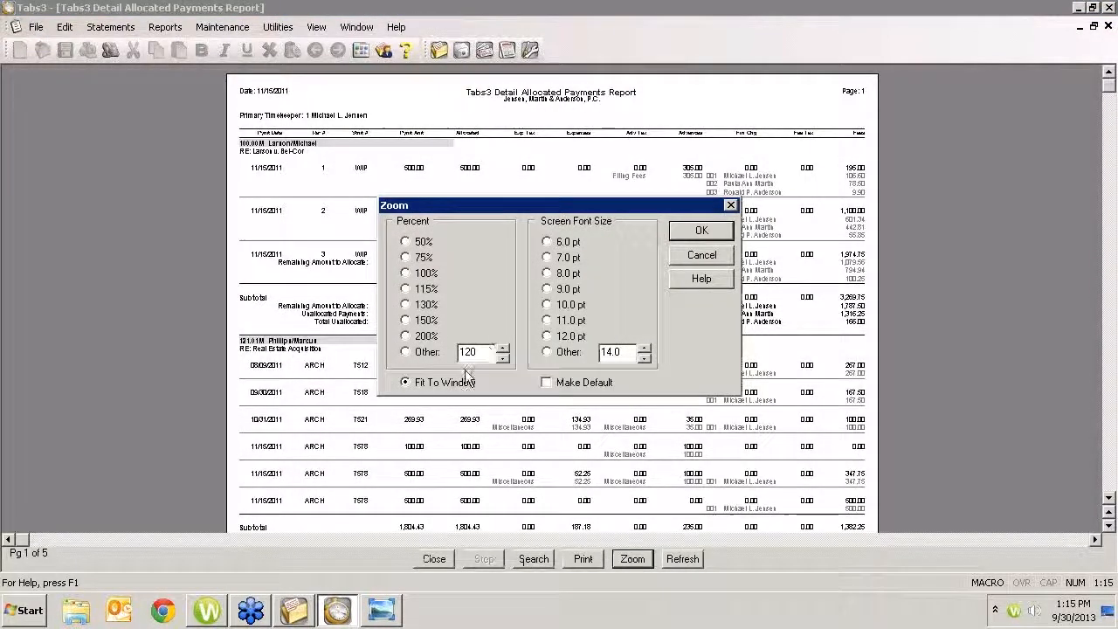
{"action": "left_click", "coordinate": [411, 319]}
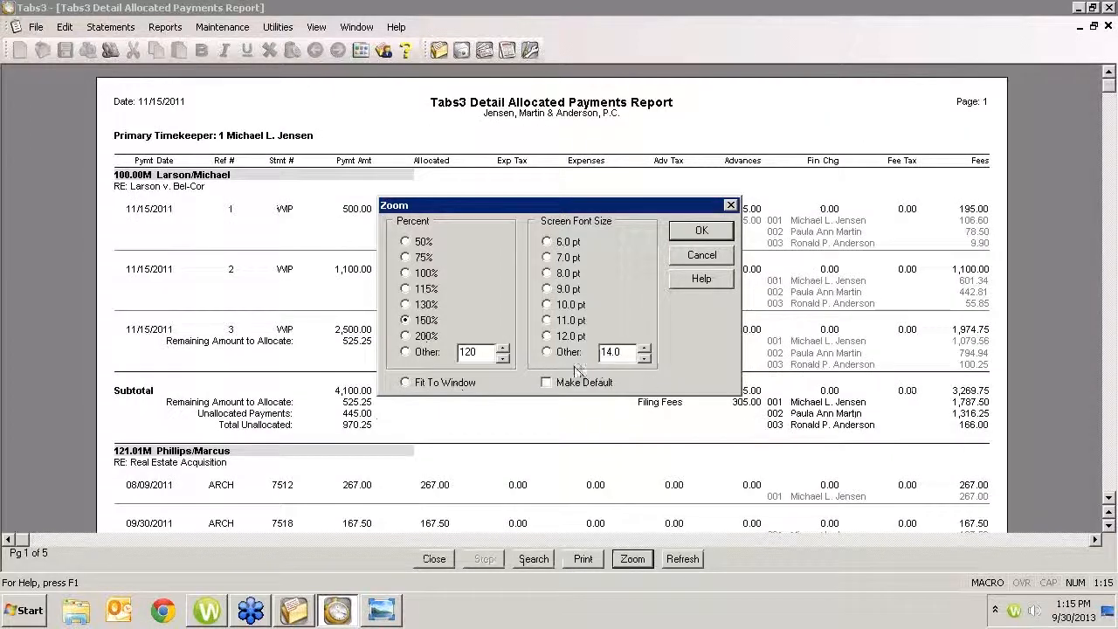
{"action": "left_click", "coordinate": [433, 352]}
{"action": "type", "text": "170"}
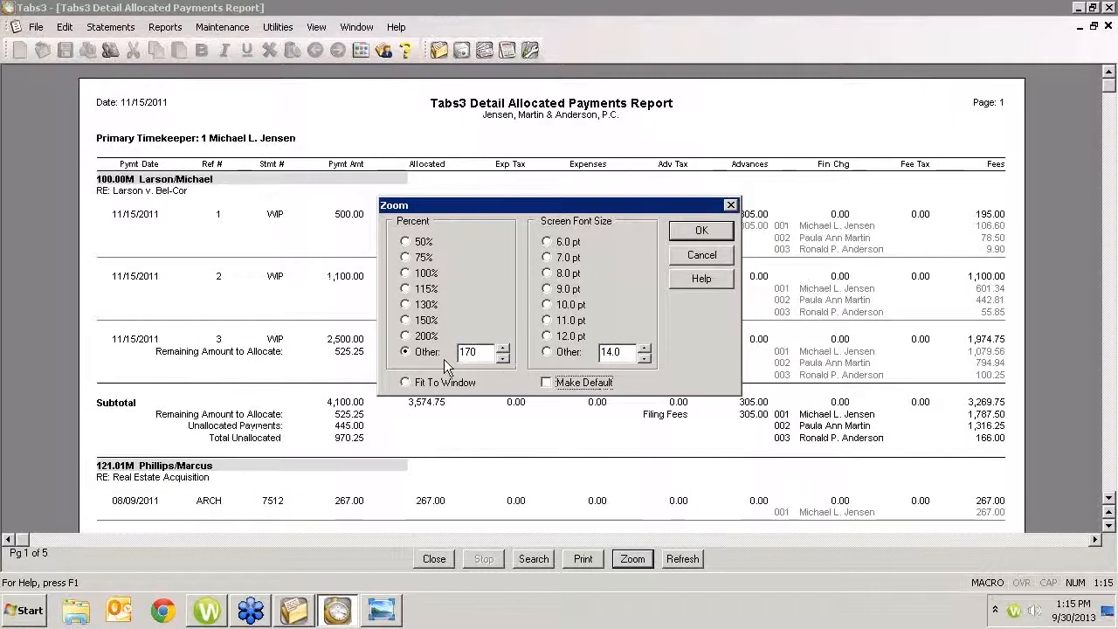
{"action": "left_click", "coordinate": [580, 382]}
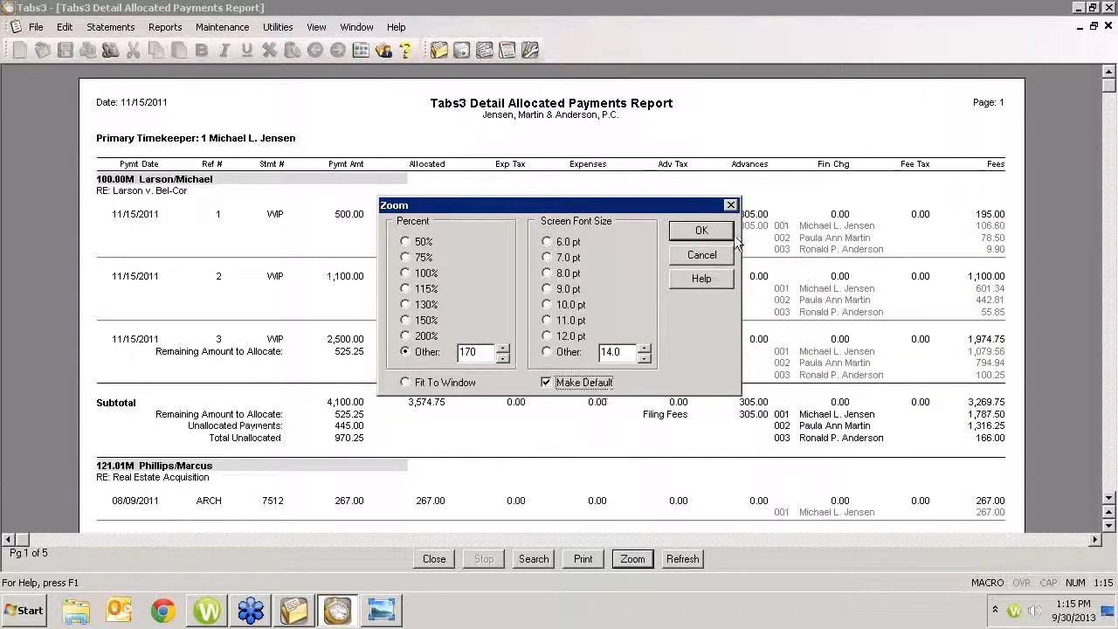
{"action": "left_click", "coordinate": [709, 231]}
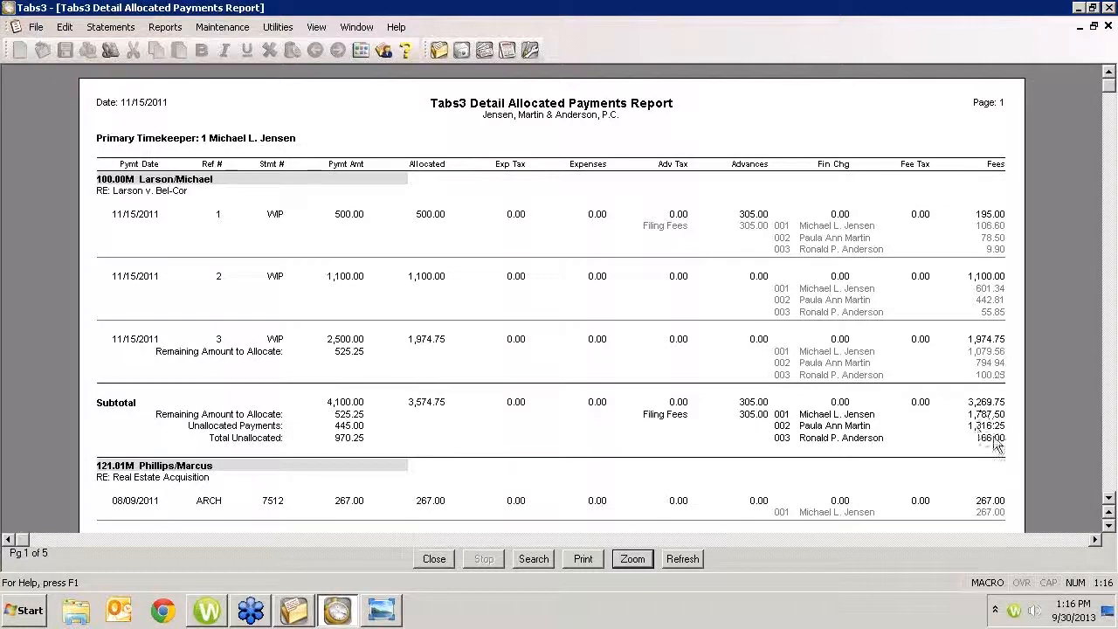
- Examine the Detail Allocated Payments Report through its pages for payments, costs and fees per timekeeper, and close the preview
{"action": "scroll", "coordinate": [984, 443], "scroll_direction": "down", "scroll_amount": 3}
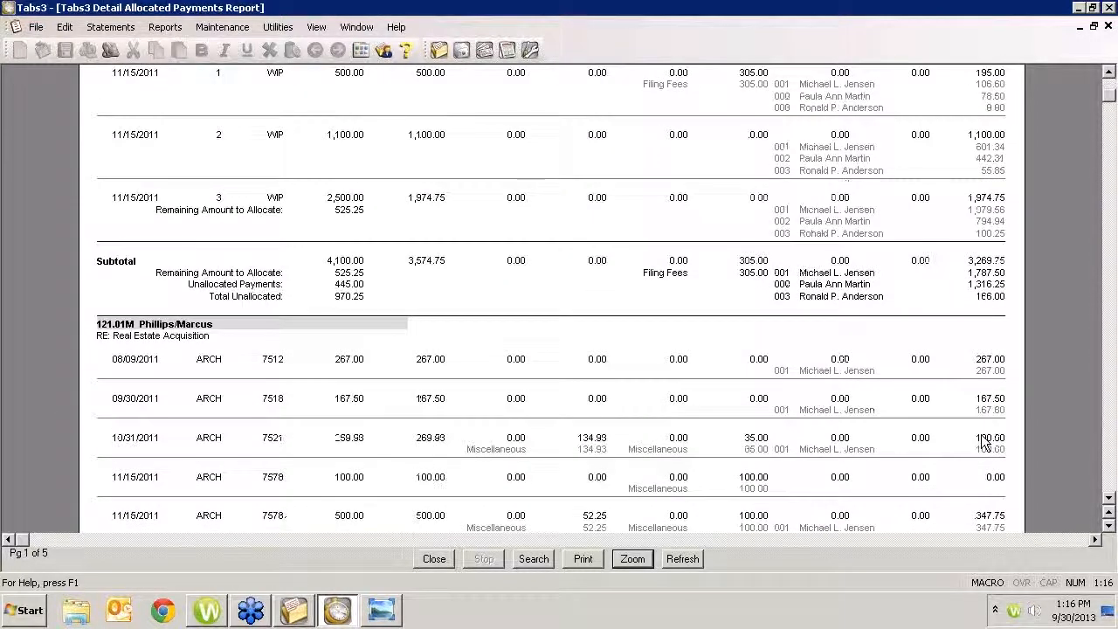
{"action": "scroll", "coordinate": [984, 443], "scroll_direction": "down", "scroll_amount": 5}
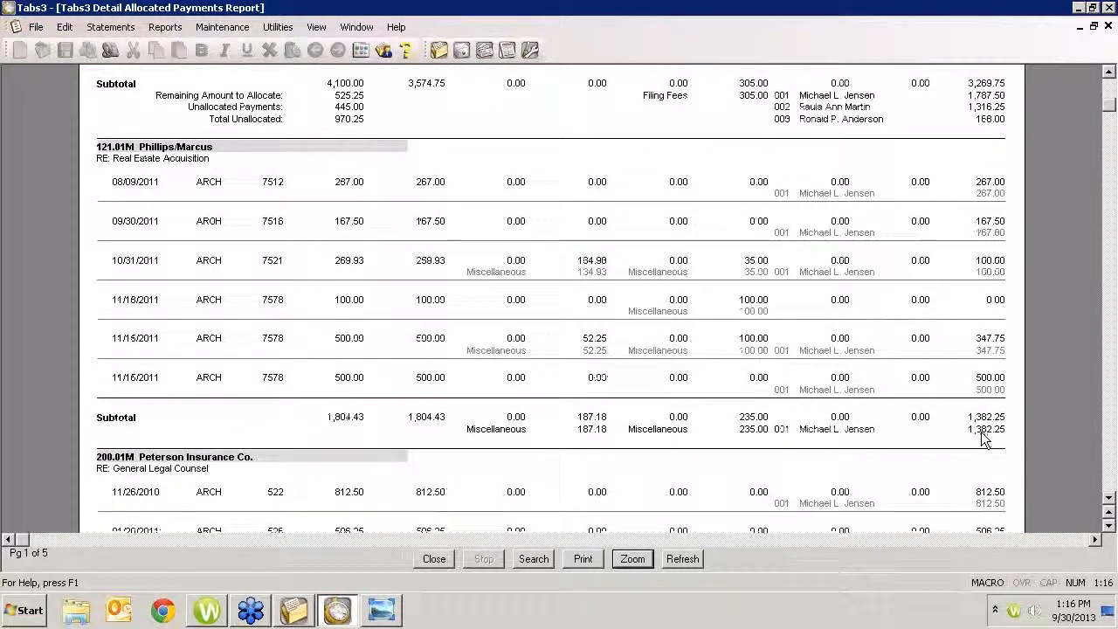
{"action": "scroll", "coordinate": [982, 437], "scroll_direction": "down", "scroll_amount": 8}
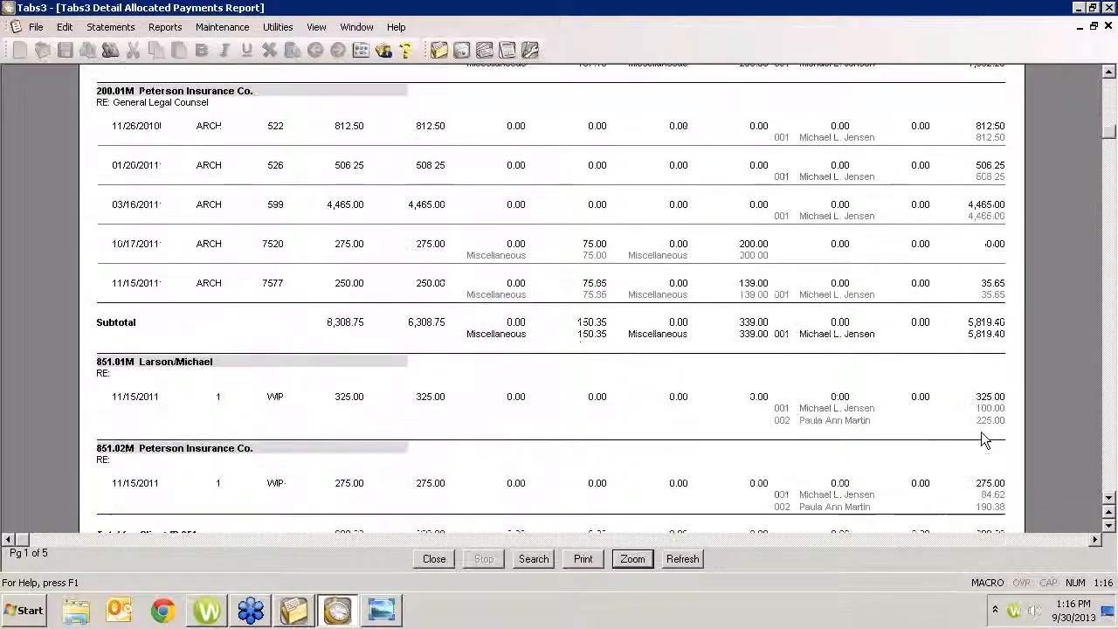
{"action": "scroll", "coordinate": [983, 439], "scroll_direction": "down", "scroll_amount": 9}
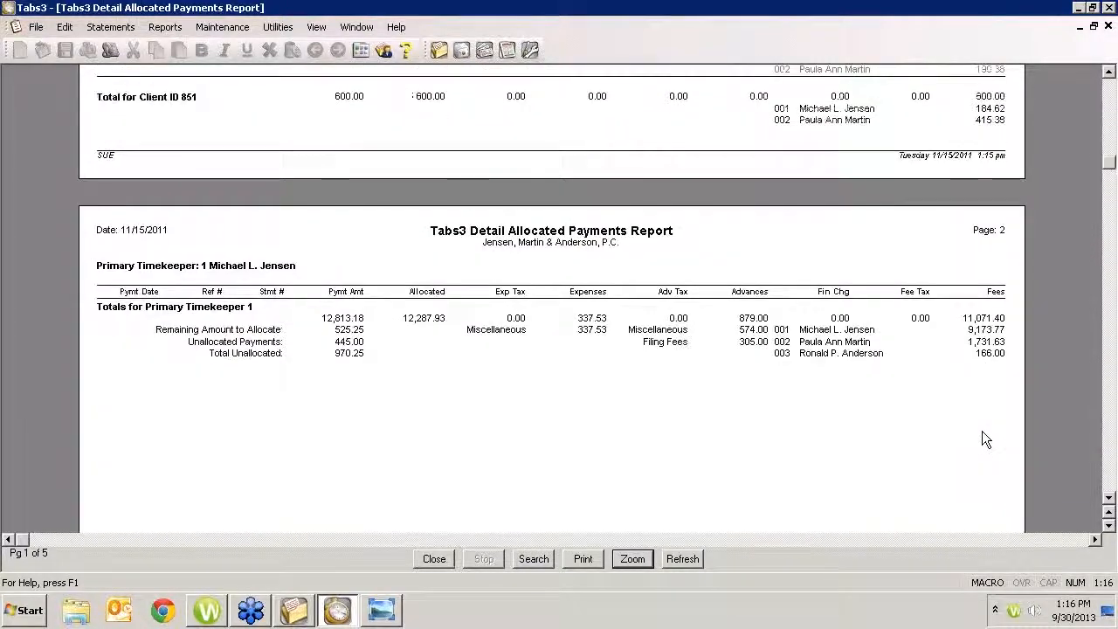
{"action": "left_click", "coordinate": [1111, 474]}
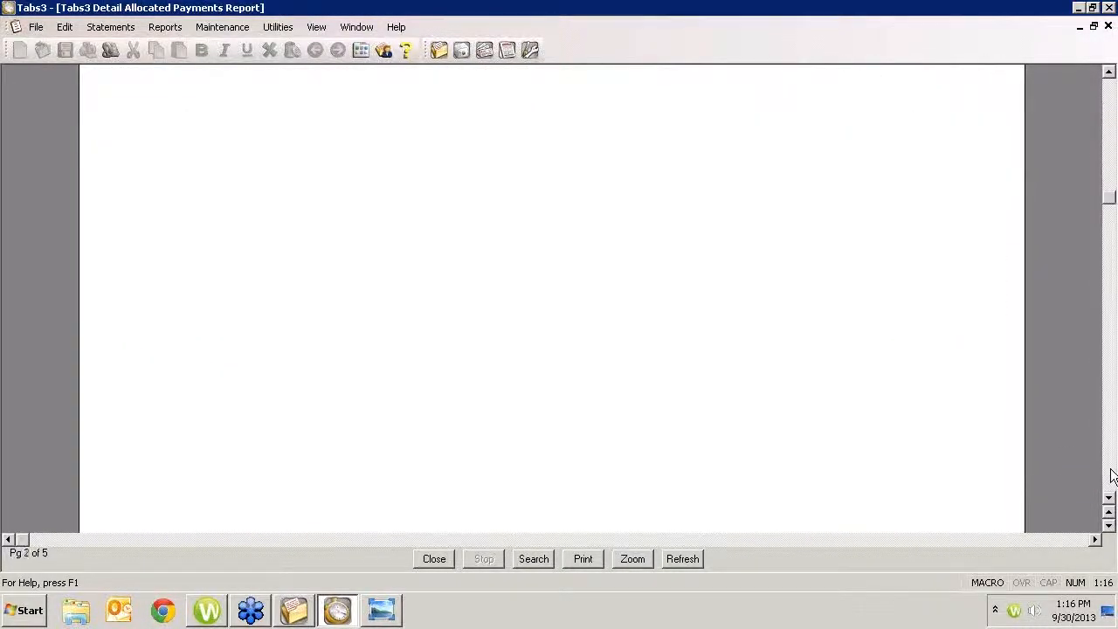
{"action": "left_click", "coordinate": [1112, 474]}
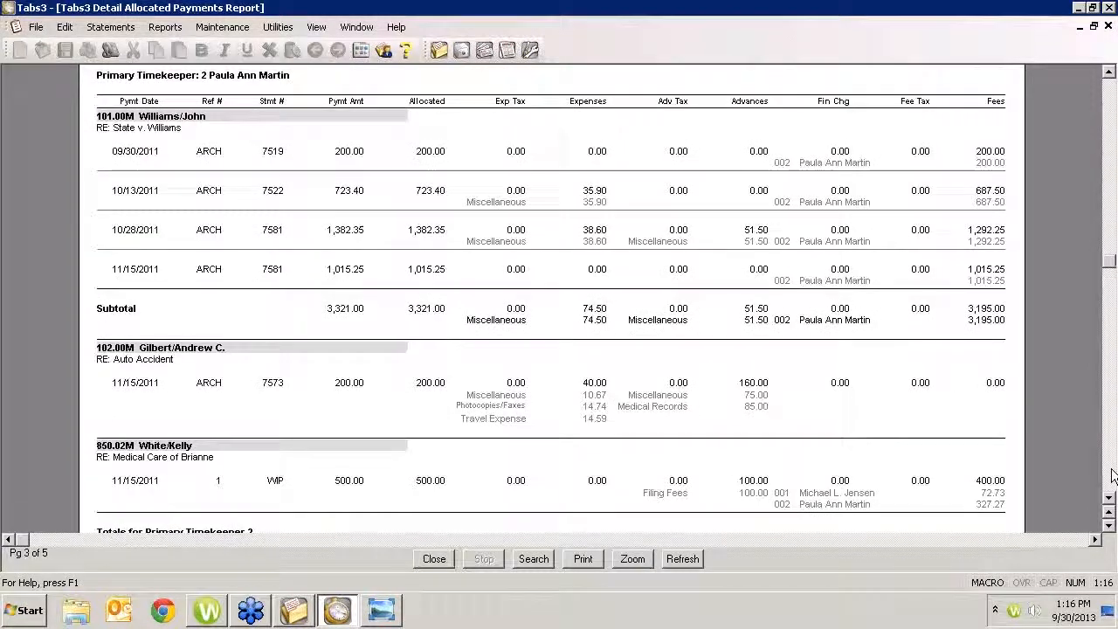
{"action": "left_click", "coordinate": [1112, 474]}
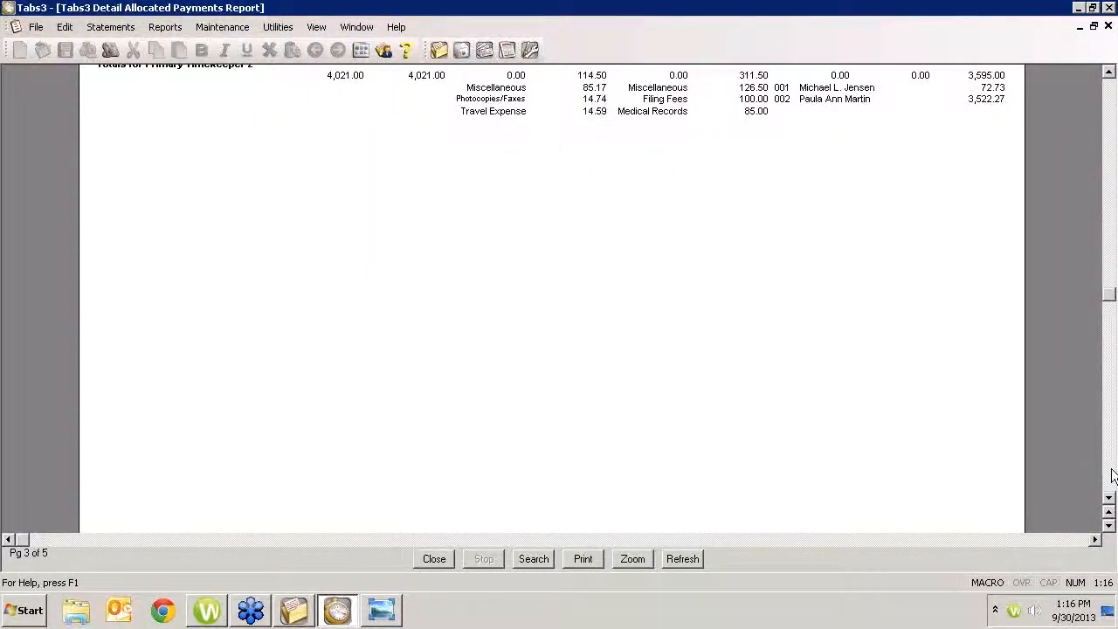
{"action": "left_click", "coordinate": [1111, 475]}
{"action": "left_click", "coordinate": [1112, 474]}
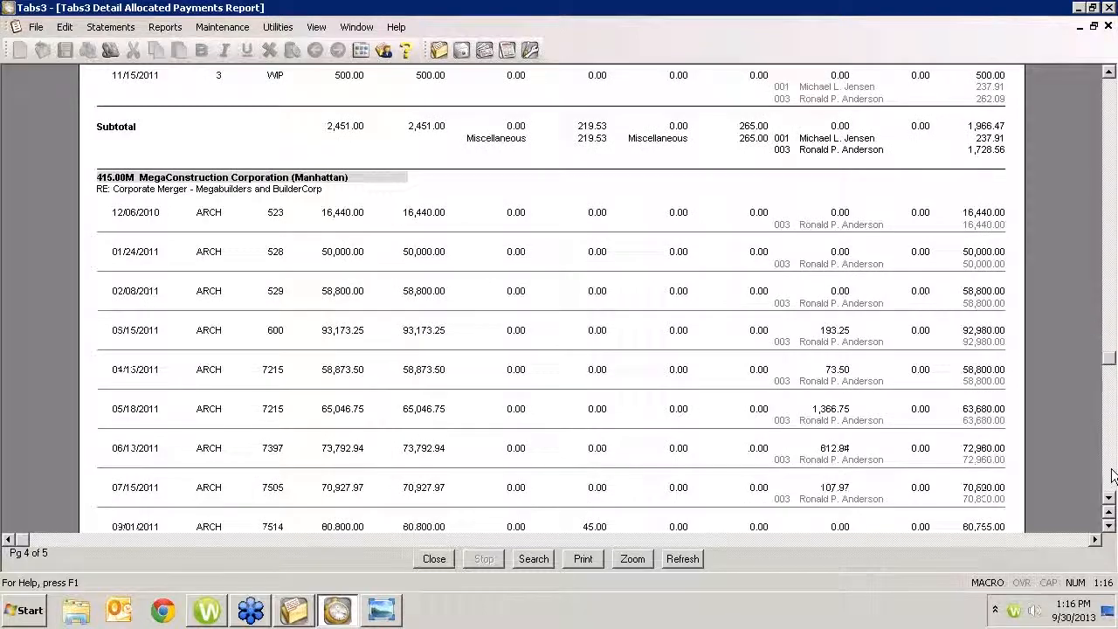
{"action": "left_click", "coordinate": [1111, 474]}
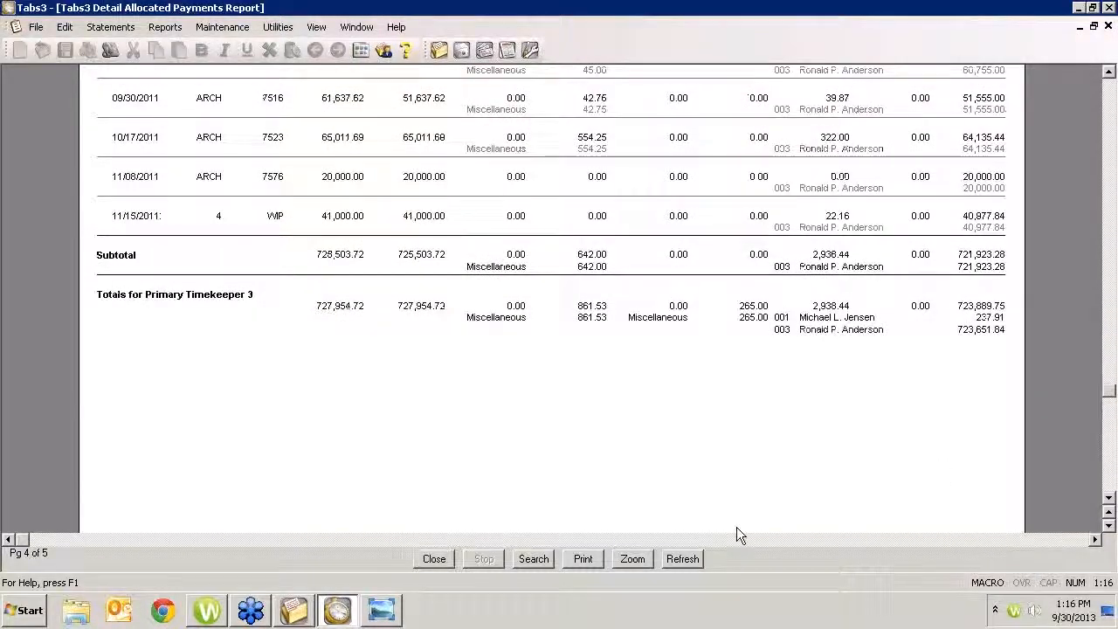
{"action": "left_click", "coordinate": [428, 559]}
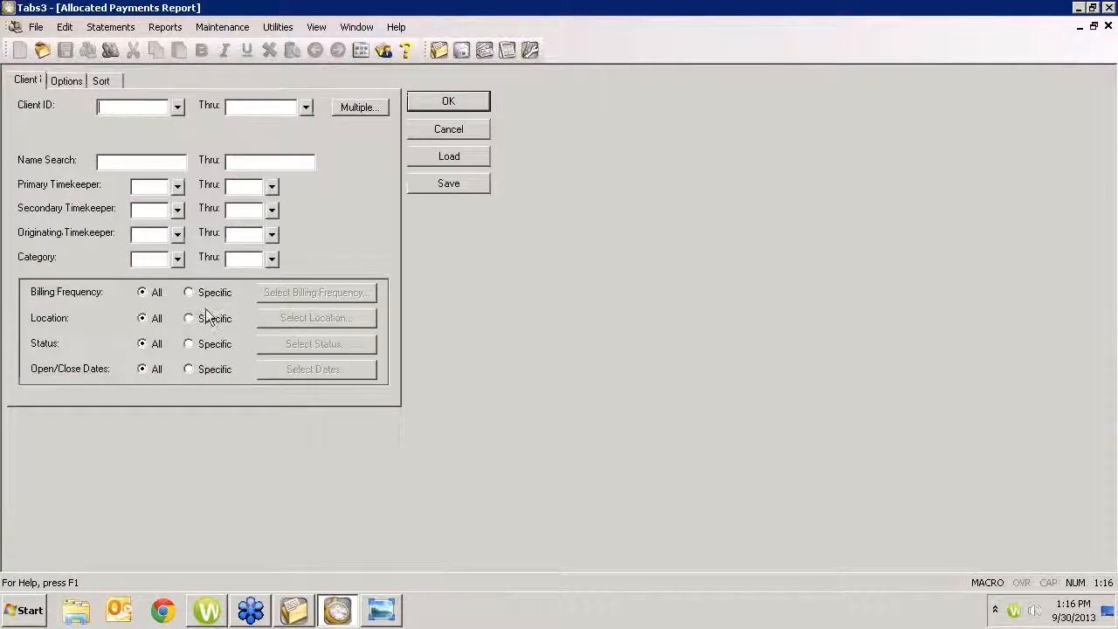
- Include fee compensation amounts in the detail Allocated Payments Report and preview it
{"action": "left_click", "coordinate": [67, 80]}
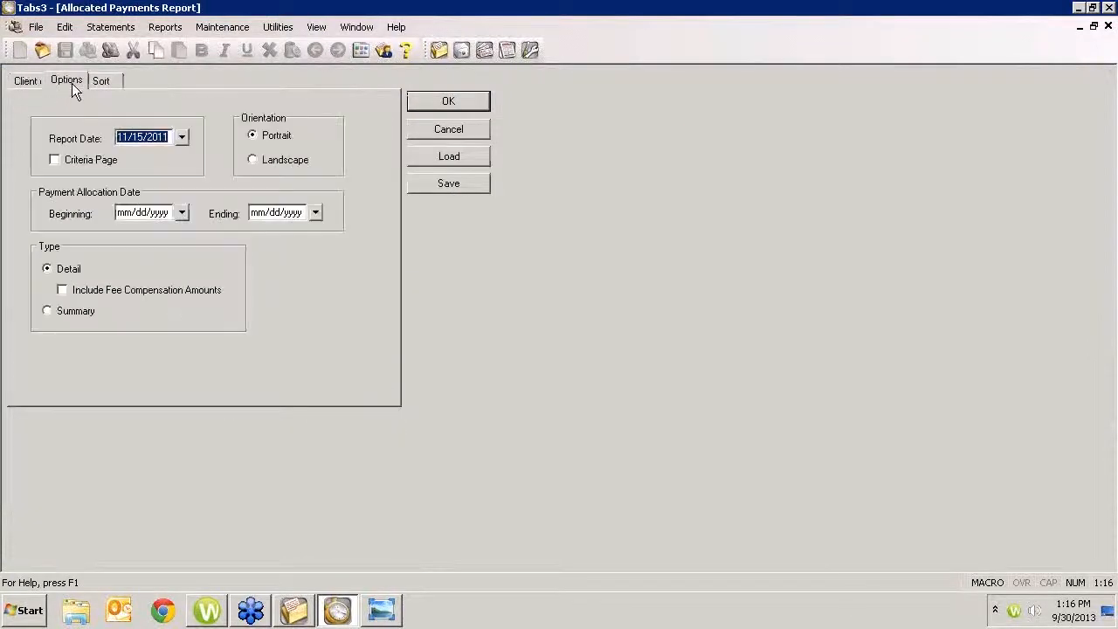
{"action": "left_click", "coordinate": [62, 290]}
{"action": "left_click", "coordinate": [441, 102]}
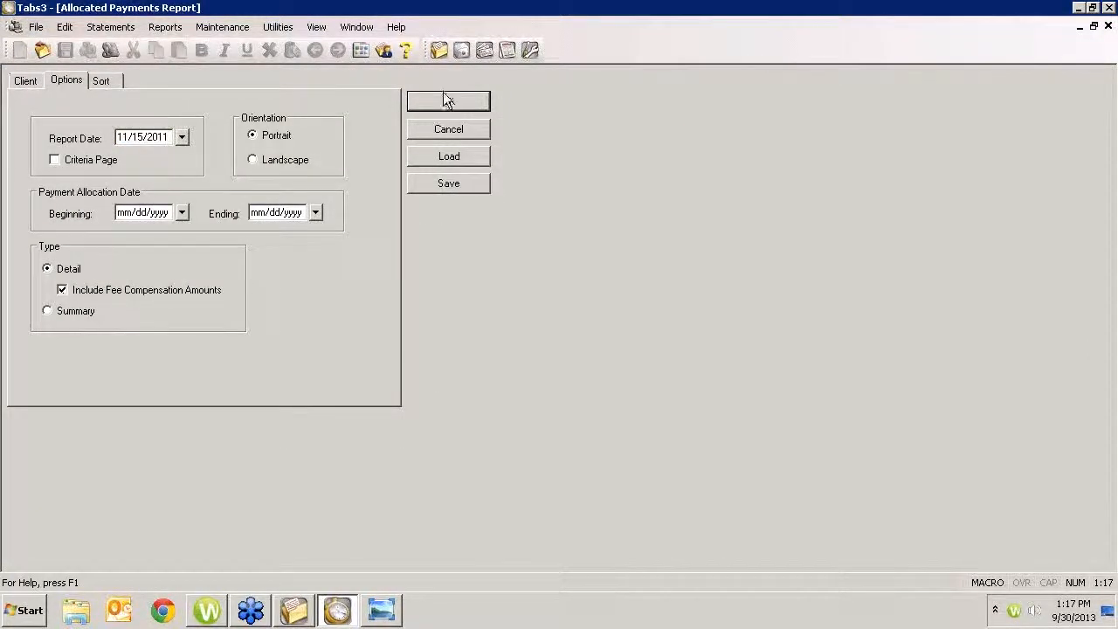
{"action": "left_click", "coordinate": [601, 382]}
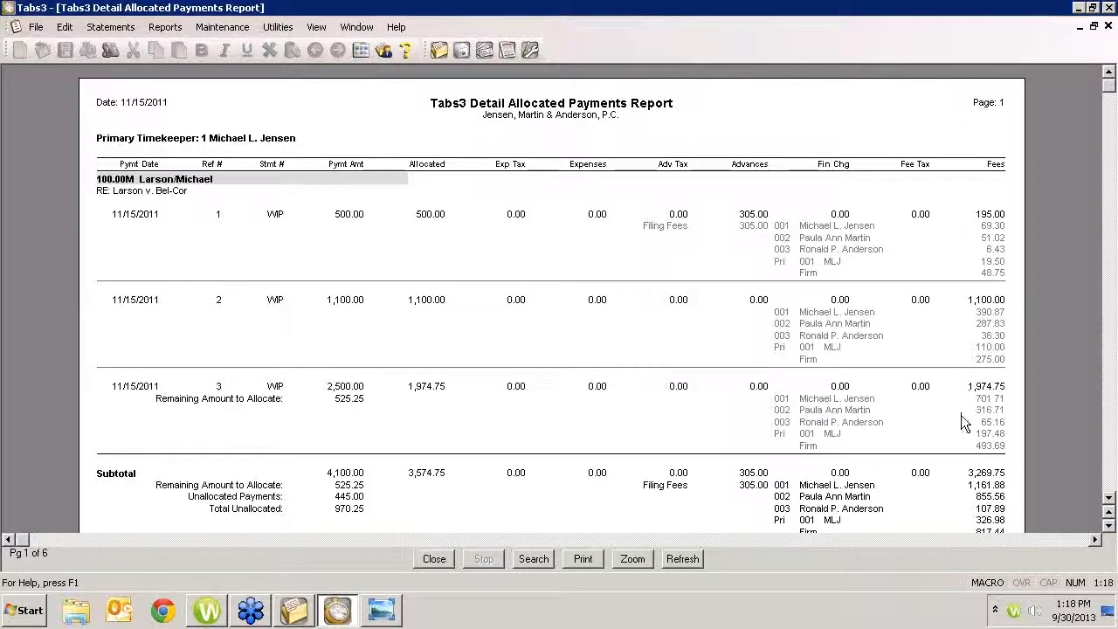
- Examine how fees are split among timekeepers, originators and the firm in the report, and close the Allocated Payments Report
{"action": "scroll", "coordinate": [961, 415], "scroll_direction": "down", "scroll_amount": 6}
{"action": "scroll", "coordinate": [955, 439], "scroll_direction": "down", "scroll_amount": 13}
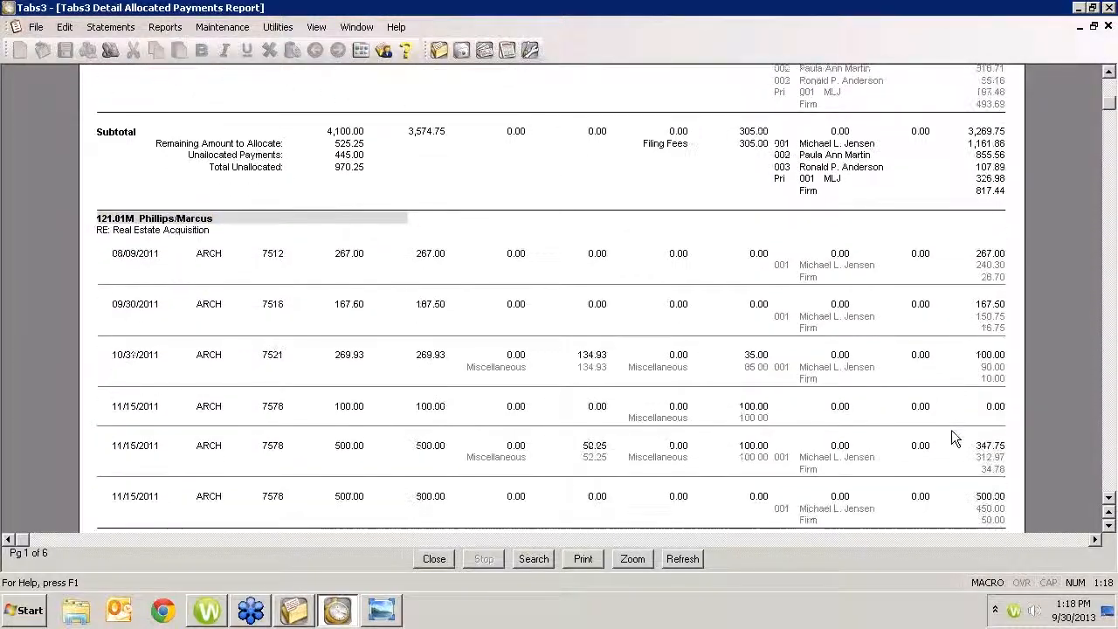
{"action": "scroll", "coordinate": [956, 436], "scroll_direction": "down", "scroll_amount": 6}
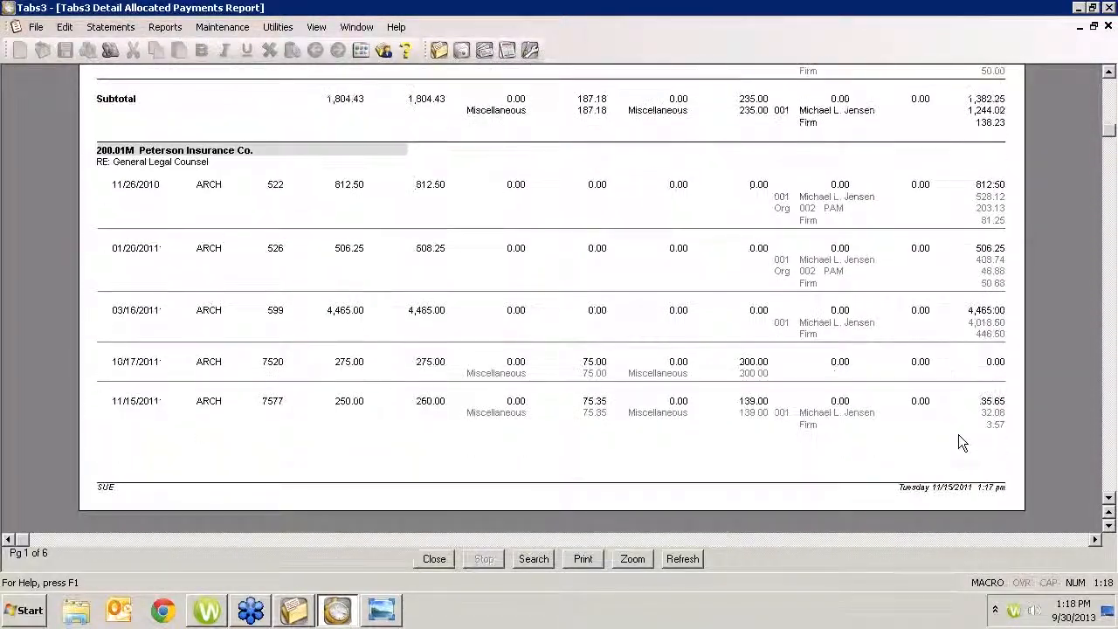
{"action": "scroll", "coordinate": [940, 388], "scroll_direction": "down", "scroll_amount": 7}
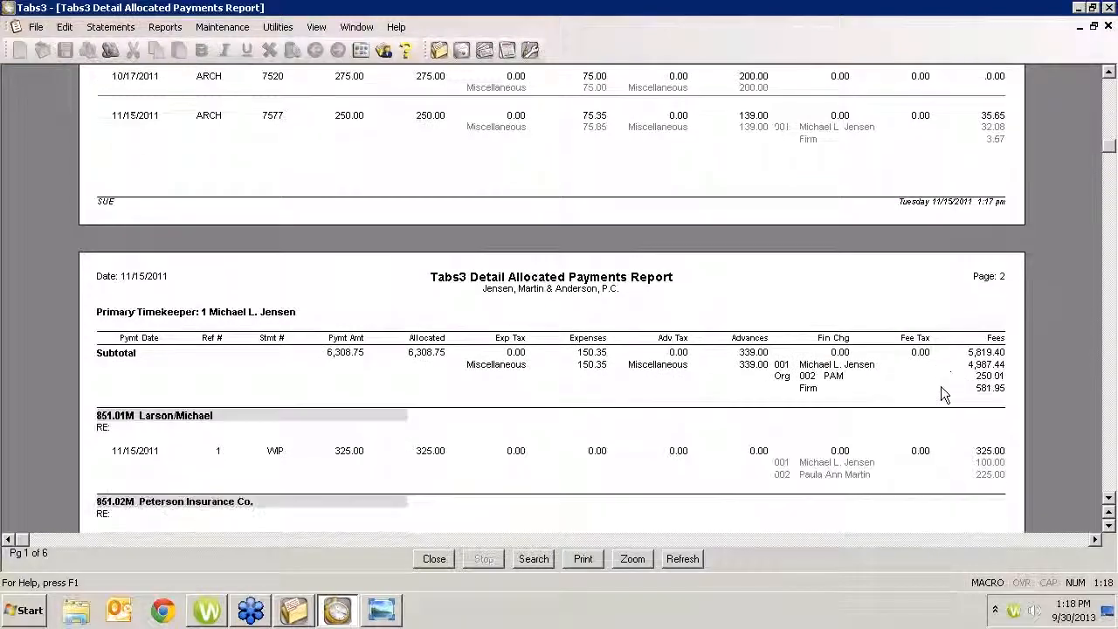
{"action": "scroll", "coordinate": [940, 384], "scroll_direction": "up", "scroll_amount": 7}
{"action": "scroll", "coordinate": [943, 393], "scroll_direction": "up", "scroll_amount": 18}
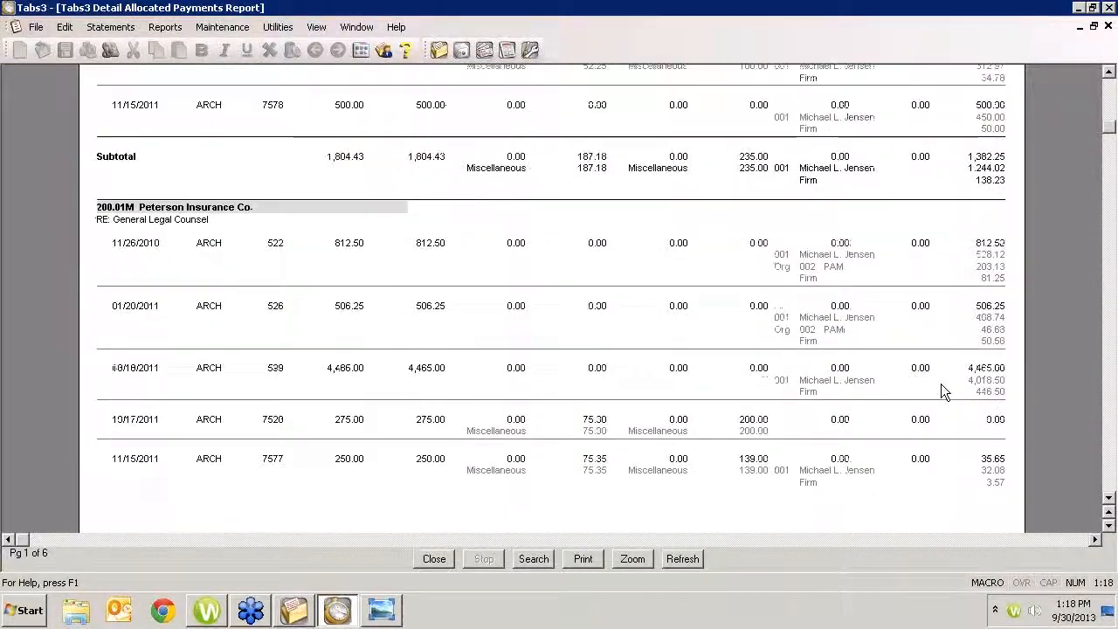
{"action": "scroll", "coordinate": [938, 360], "scroll_direction": "up", "scroll_amount": 4}
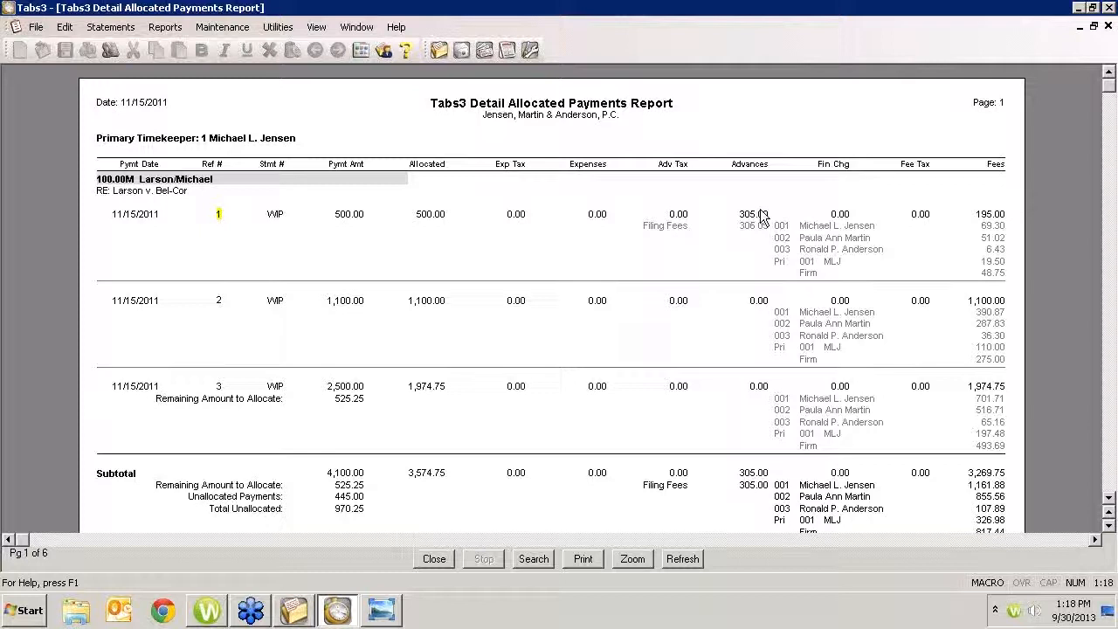
{"action": "left_click", "coordinate": [1108, 28]}
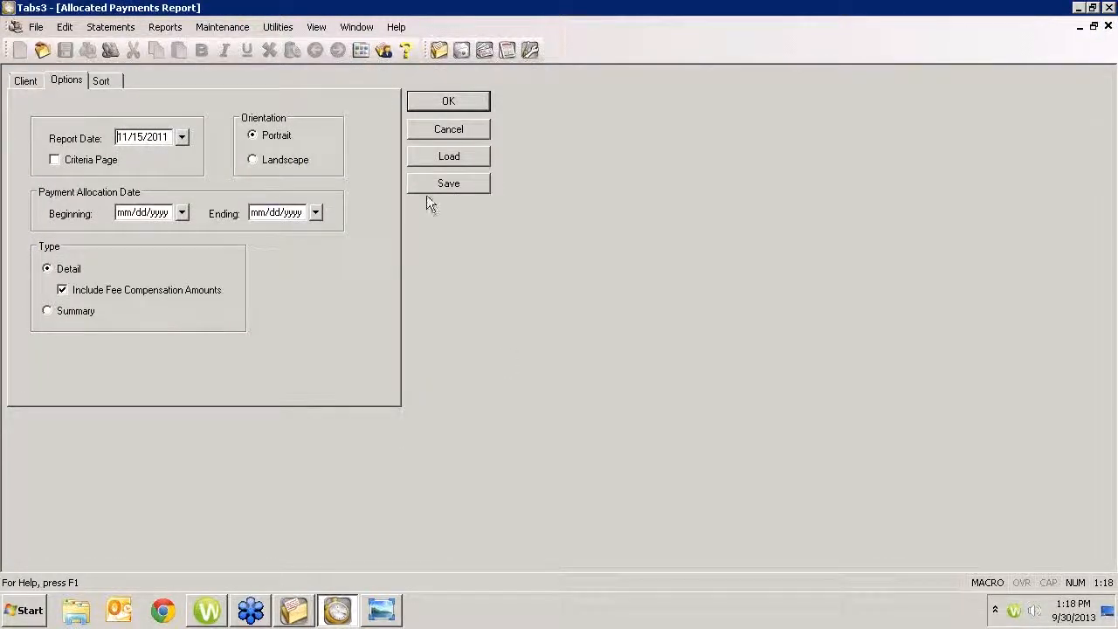
{"action": "left_click", "coordinate": [448, 128]}
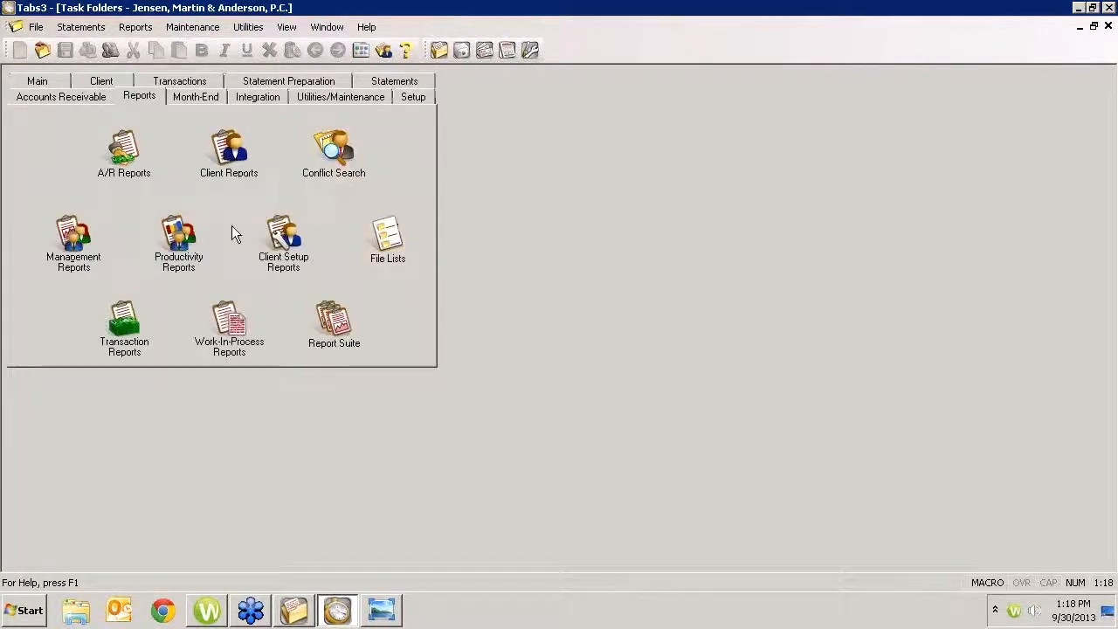
- Preview the Receipt Allocation Report from the management reports with no client restrictions, review its grand totals and close the preview
{"action": "left_click", "coordinate": [96, 260]}
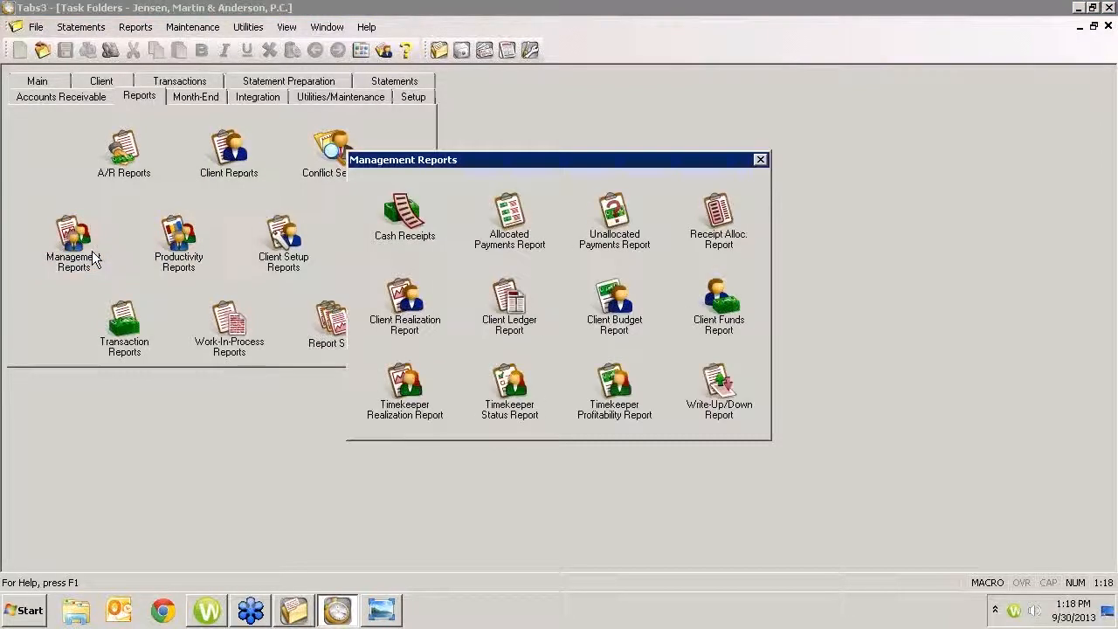
{"action": "left_click", "coordinate": [707, 213]}
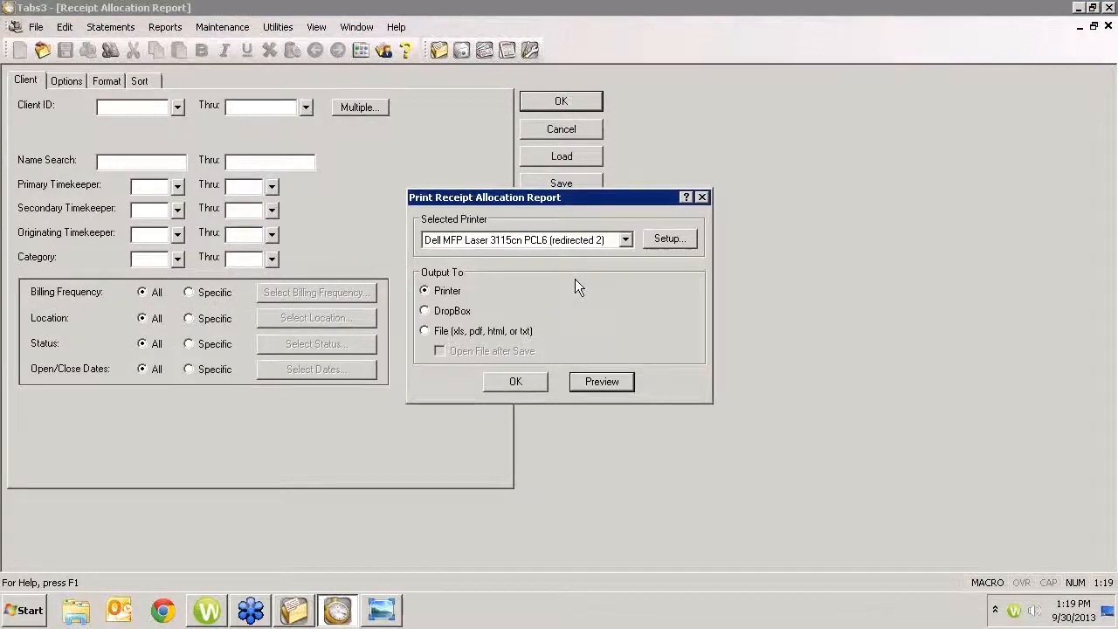
{"action": "left_click", "coordinate": [598, 379]}
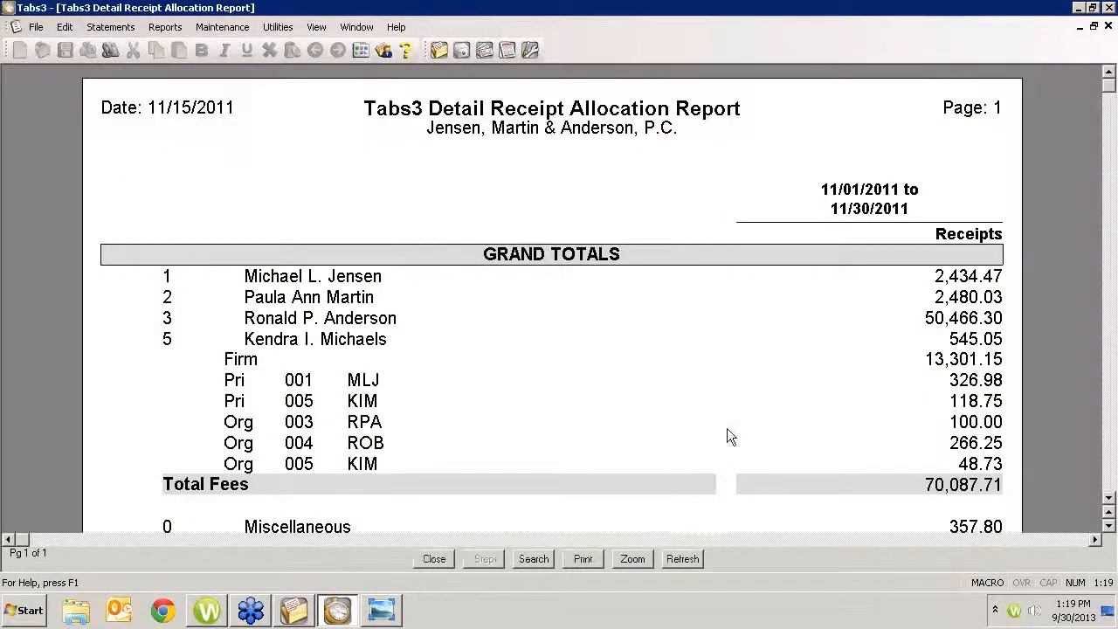
{"action": "scroll", "coordinate": [604, 439], "scroll_direction": "down", "scroll_amount": 1}
{"action": "scroll", "coordinate": [604, 439], "scroll_direction": "up", "scroll_amount": 1}
{"action": "scroll", "coordinate": [814, 300], "scroll_direction": "down", "scroll_amount": 1}
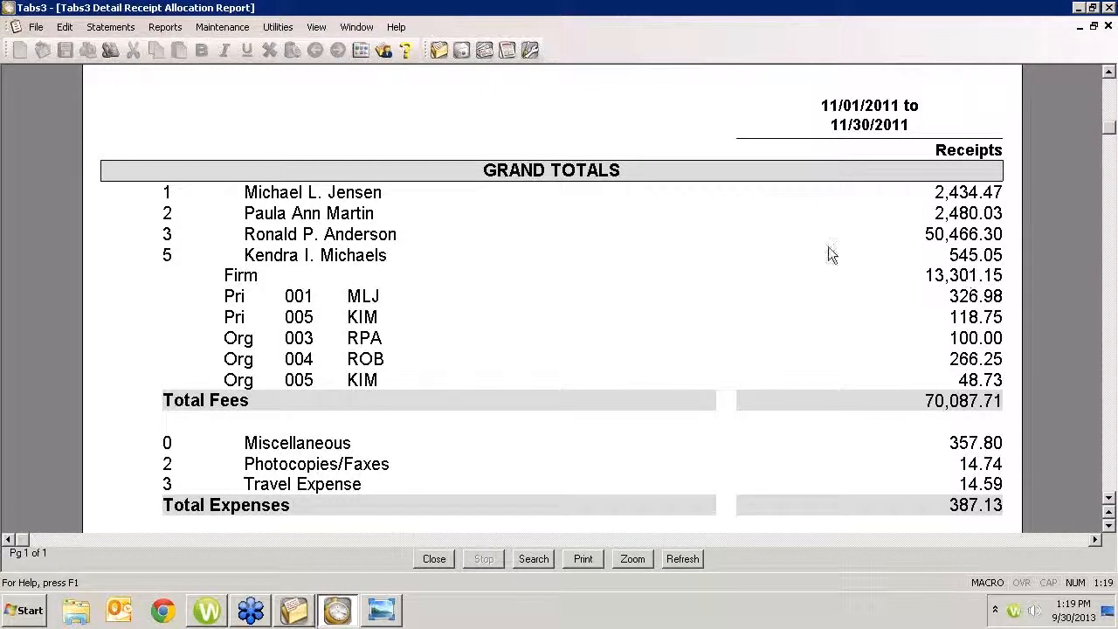
{"action": "left_click", "coordinate": [1108, 27]}
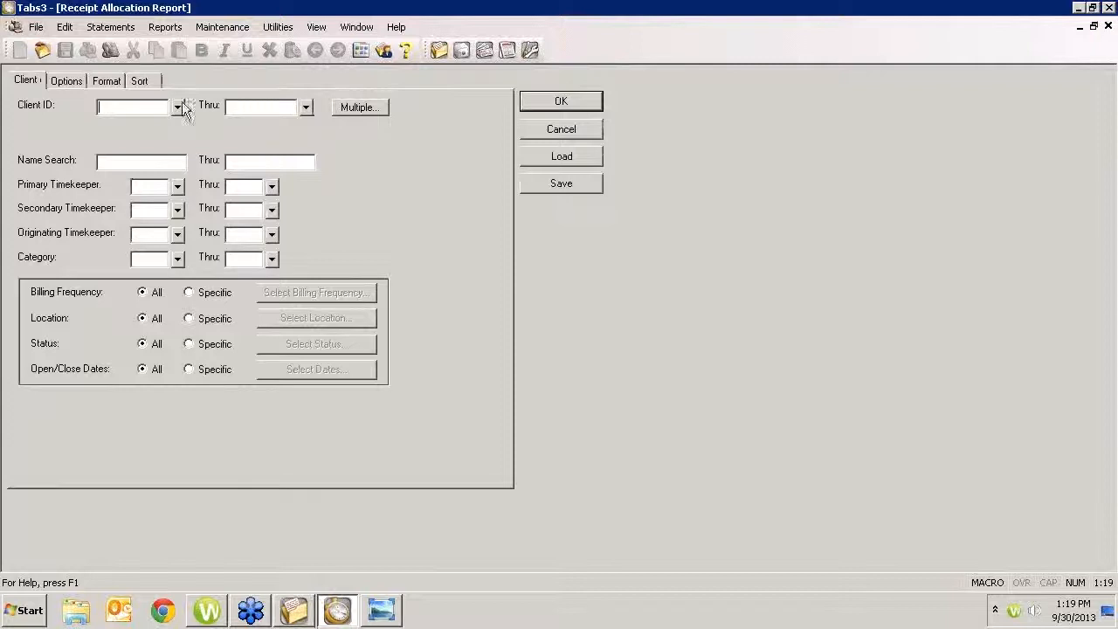
- Turn off Totals Only, turn on Subtotal by Client for the Receipt Allocation Report and preview it
{"action": "left_click", "coordinate": [145, 82]}
{"action": "left_click", "coordinate": [45, 276]}
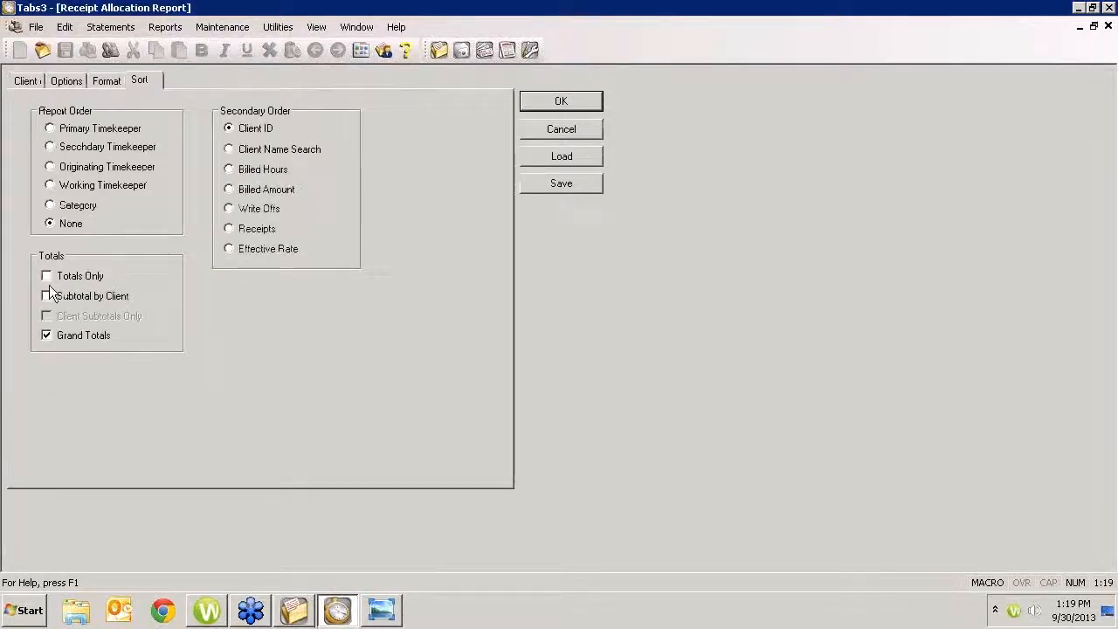
{"action": "left_click", "coordinate": [47, 297]}
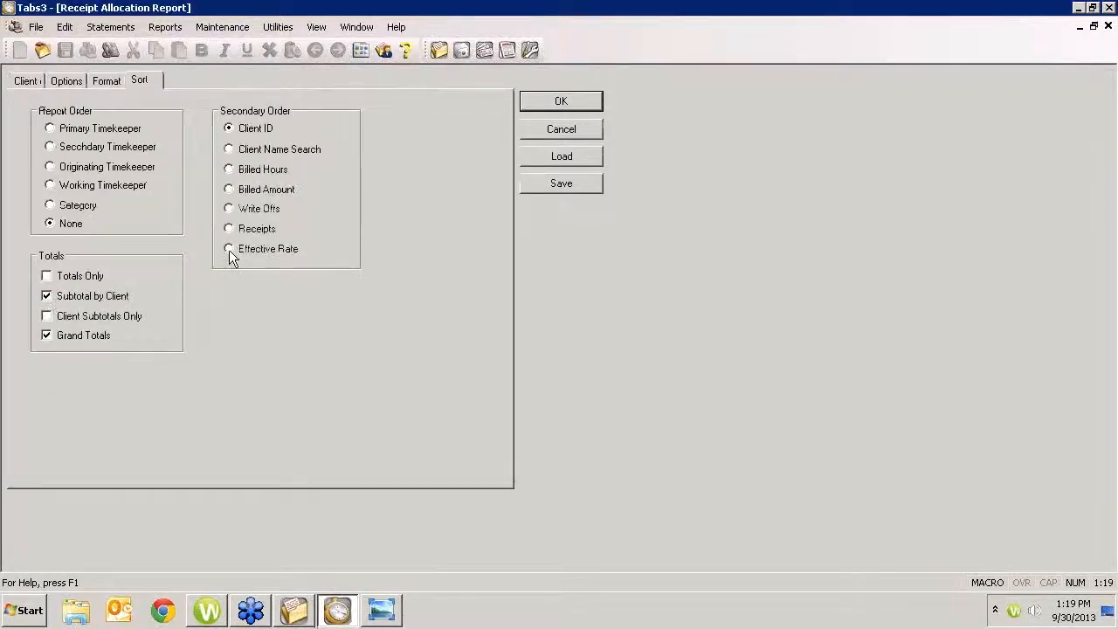
{"action": "left_click", "coordinate": [548, 103]}
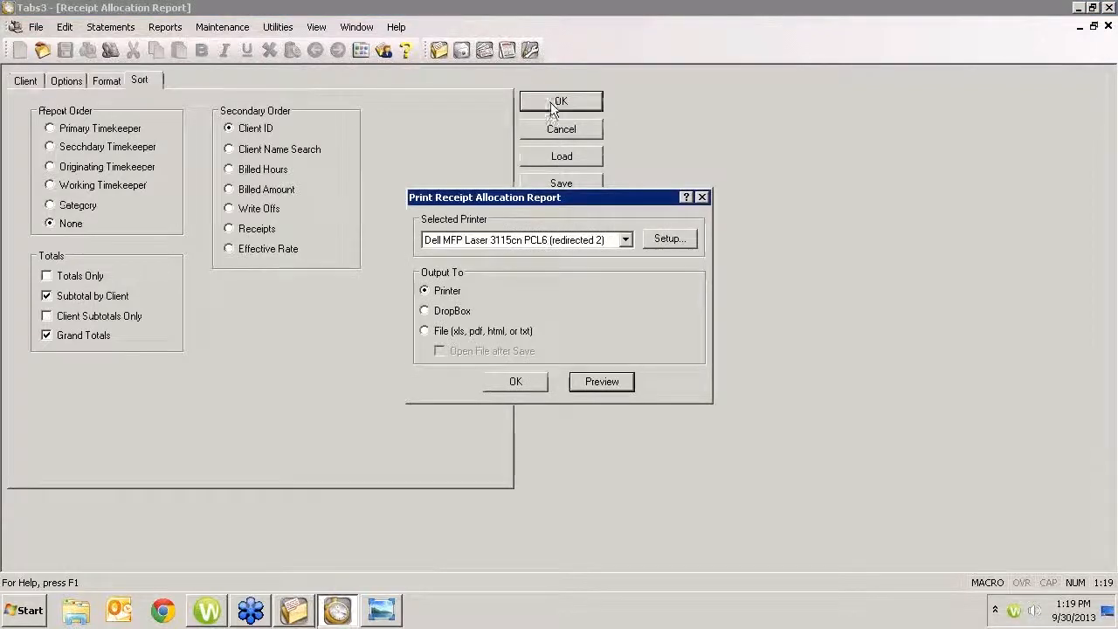
{"action": "left_click", "coordinate": [603, 383]}
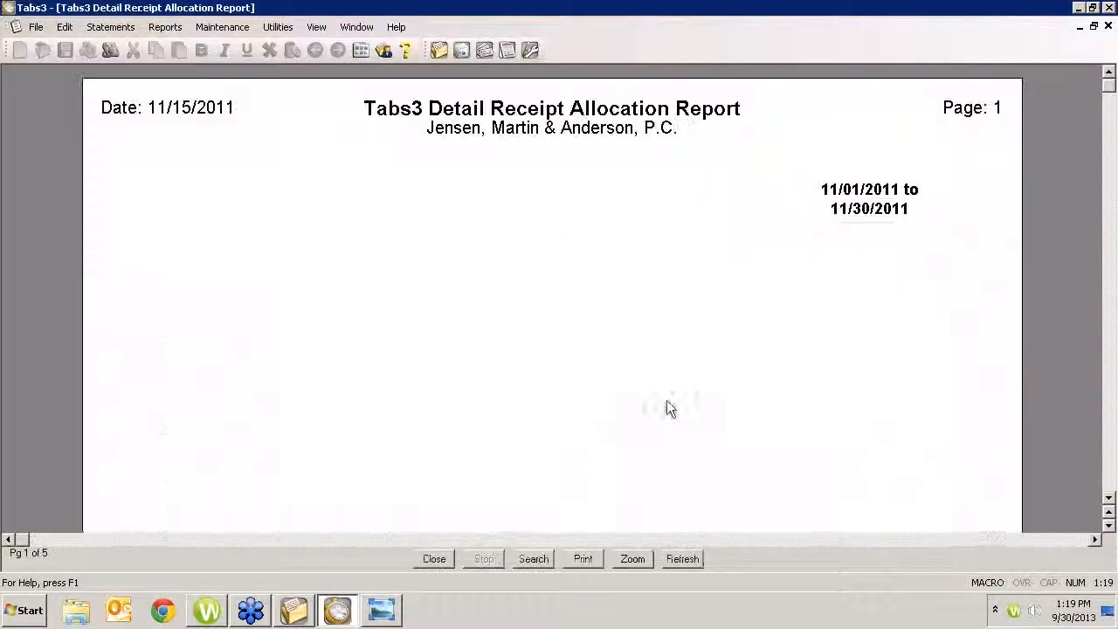
- Examine the per-client fee, expense and advance receipts in the Receipt Allocation Report, and close the preview
{"action": "scroll", "coordinate": [678, 373], "scroll_direction": "down", "scroll_amount": 10}
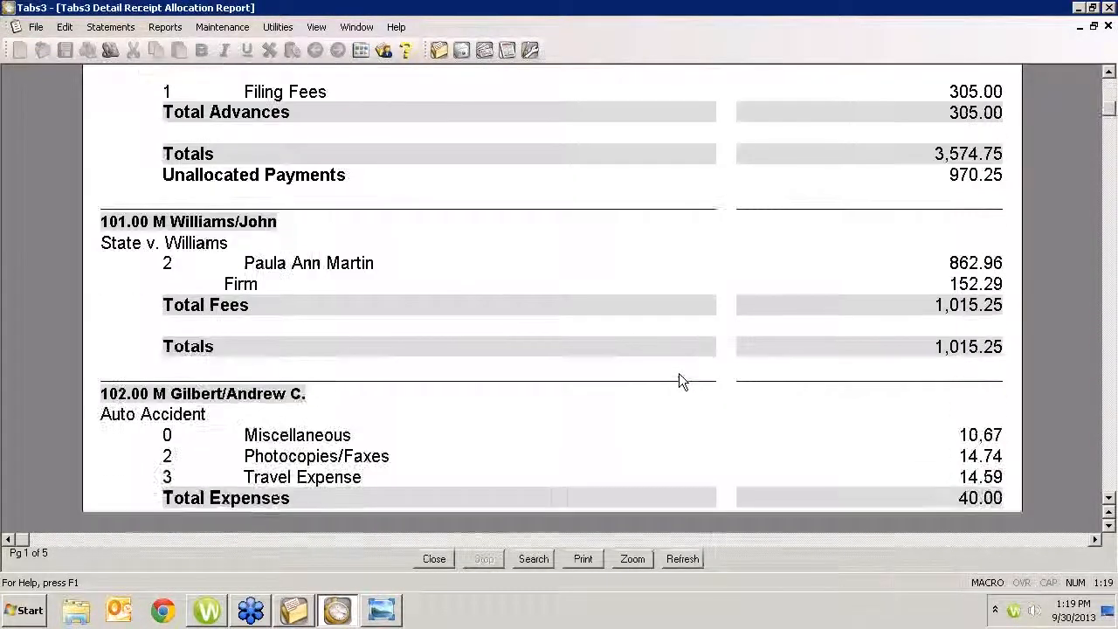
{"action": "scroll", "coordinate": [839, 304], "scroll_direction": "down", "scroll_amount": 3}
{"action": "scroll", "coordinate": [840, 304], "scroll_direction": "up", "scroll_amount": 8}
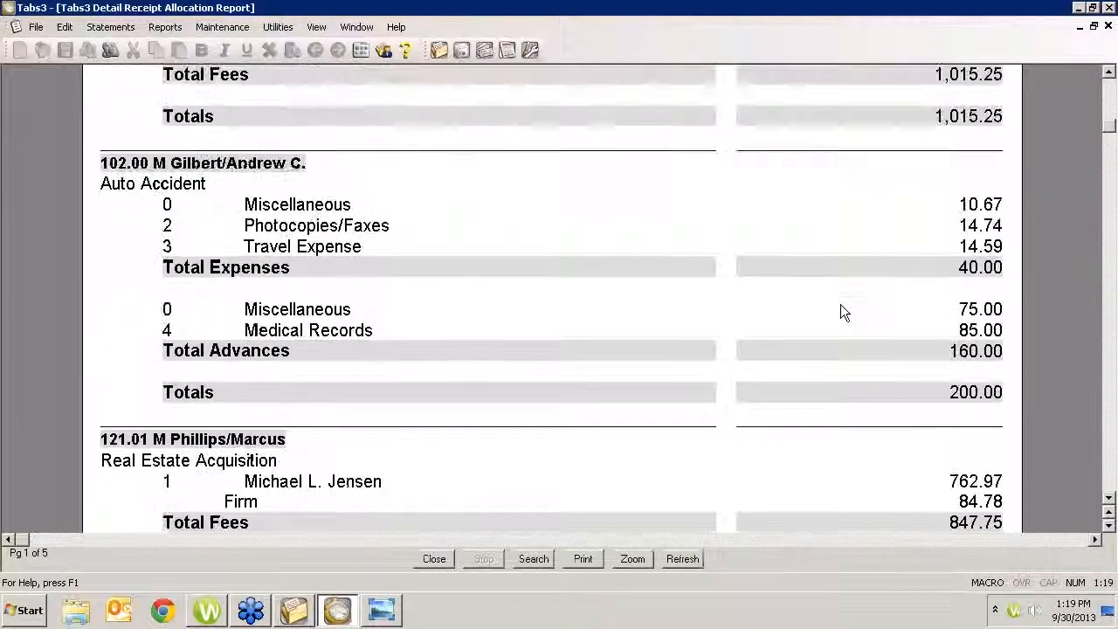
{"action": "scroll", "coordinate": [841, 304], "scroll_direction": "up", "scroll_amount": 2}
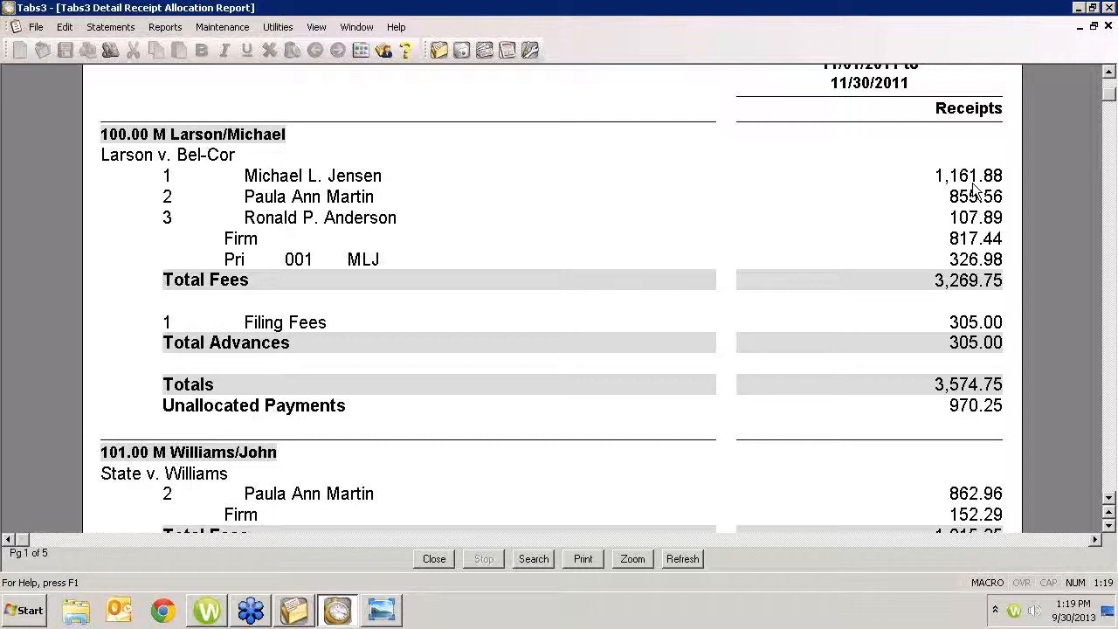
{"action": "left_click", "coordinate": [1107, 26]}
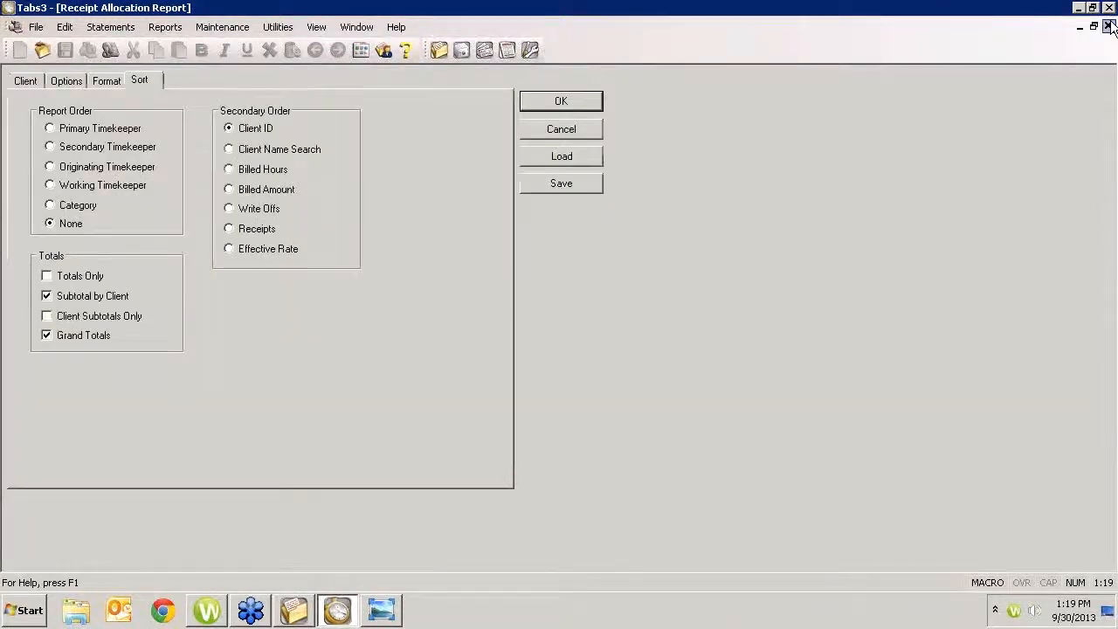
- Set the Period 2 date range of the Receipt Allocation Report to Prior Reporting Month
{"action": "left_click", "coordinate": [66, 80]}
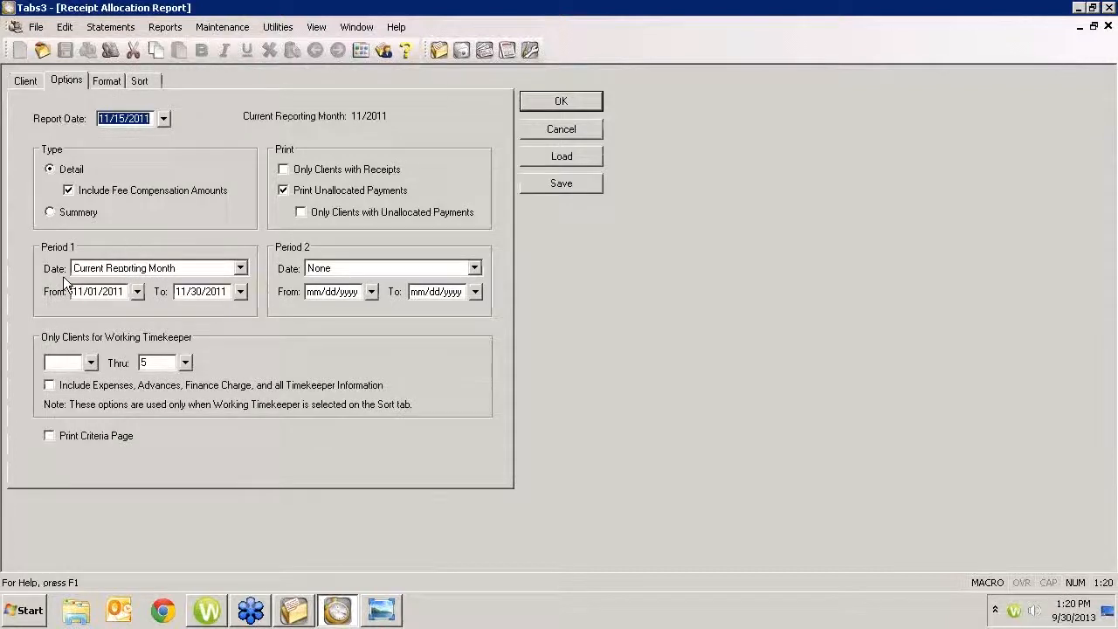
{"action": "left_click", "coordinate": [476, 269]}
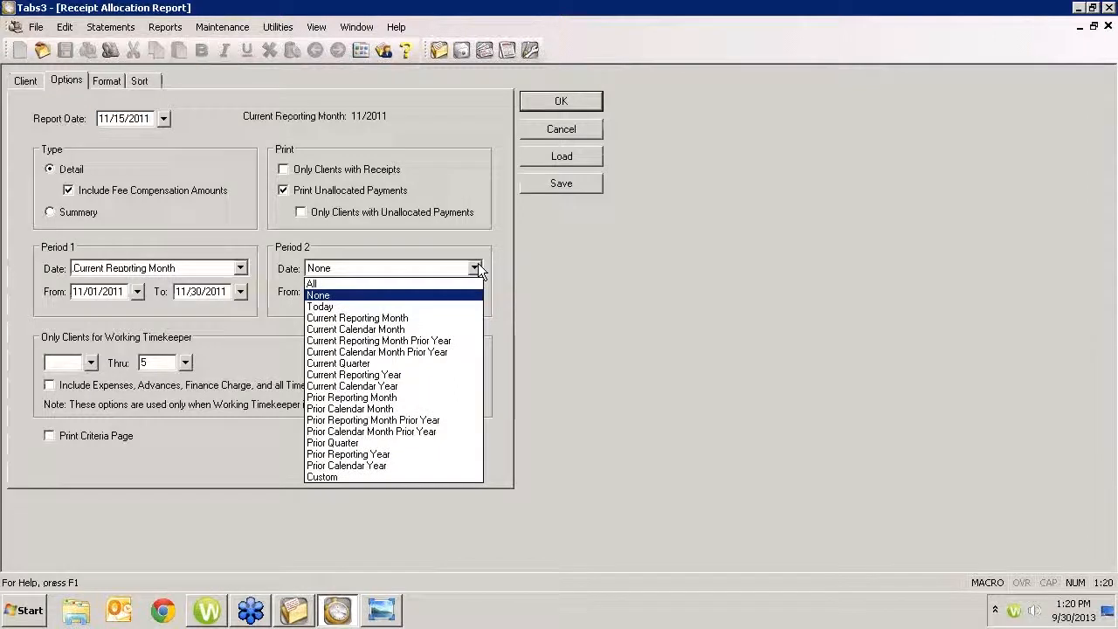
{"action": "left_click", "coordinate": [372, 399]}
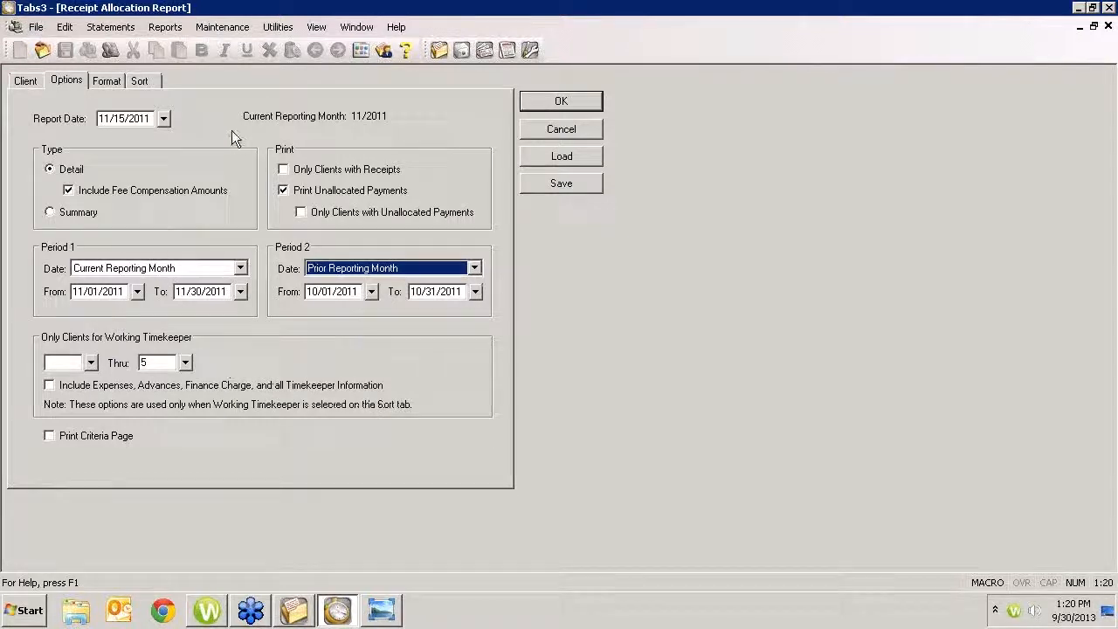
- Include the Billed Hours, Billed Amount, Write Offs, Effective Rate and Uncollected columns in the Receipt Allocation Report and preview it
{"action": "left_click", "coordinate": [113, 83]}
{"action": "left_click", "coordinate": [79, 154]}
{"action": "left_click", "coordinate": [83, 177]}
{"action": "left_click", "coordinate": [84, 205]}
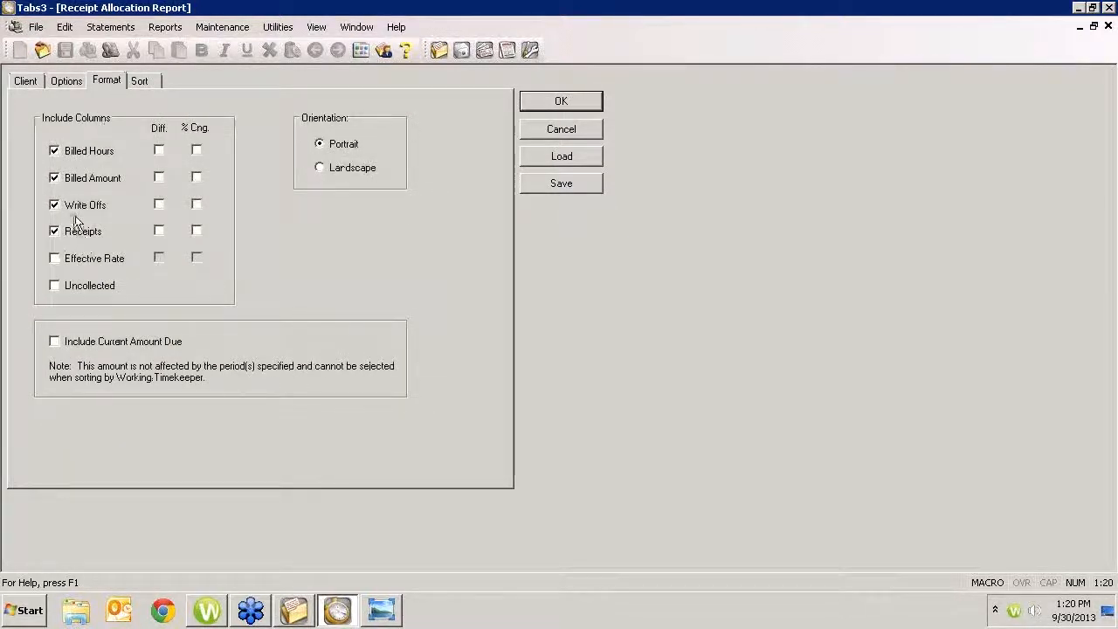
{"action": "left_click", "coordinate": [71, 271]}
{"action": "left_click", "coordinate": [73, 288]}
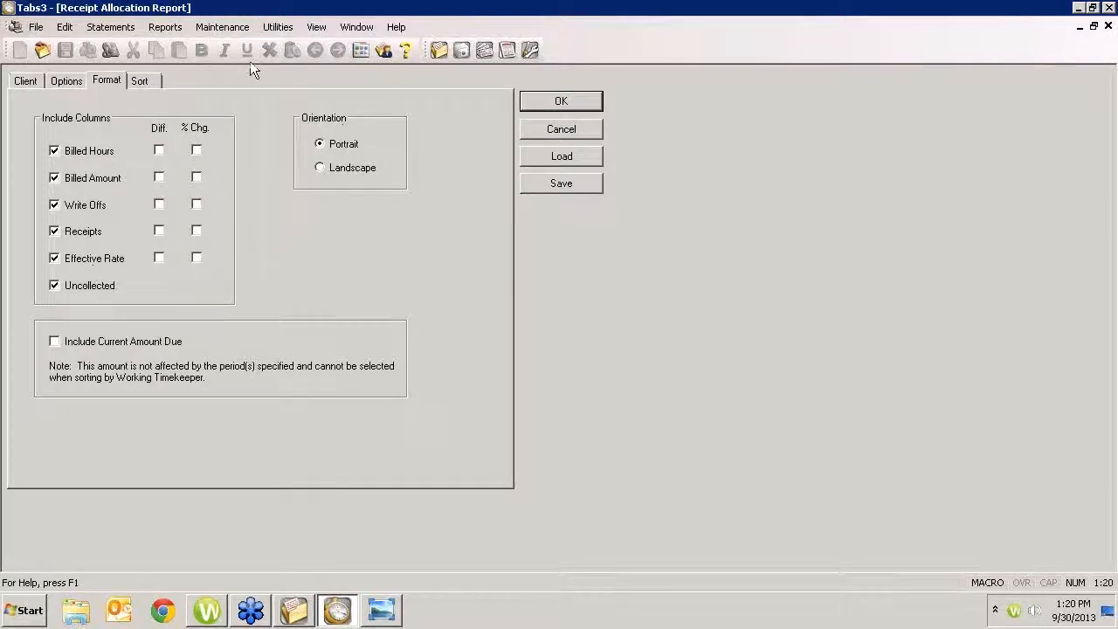
{"action": "left_click", "coordinate": [66, 81]}
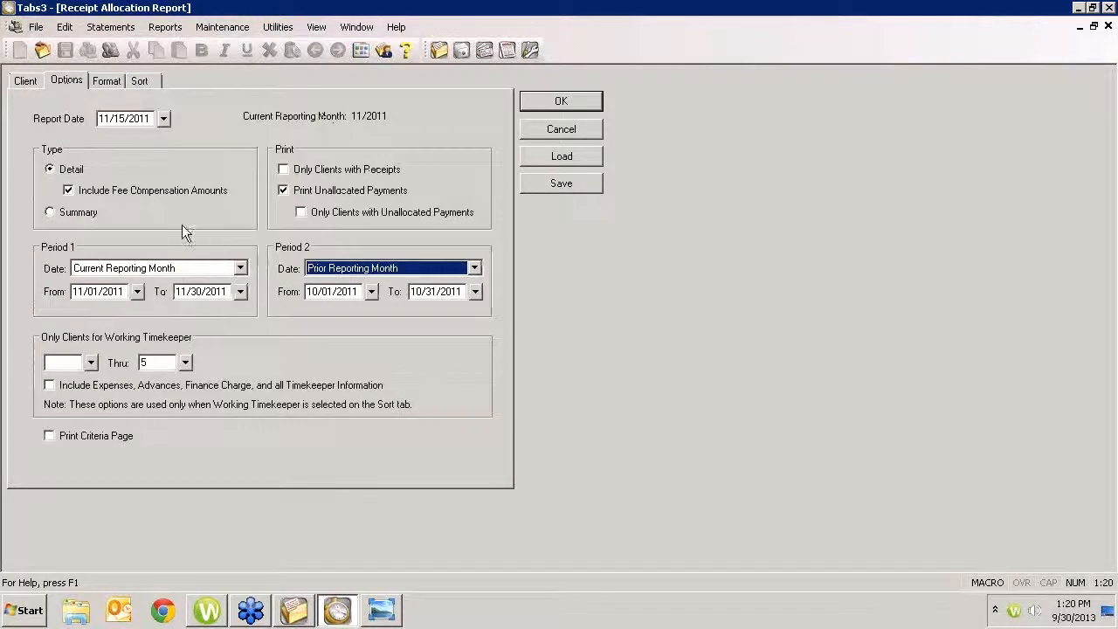
{"action": "left_click", "coordinate": [560, 100]}
{"action": "left_click", "coordinate": [599, 383]}
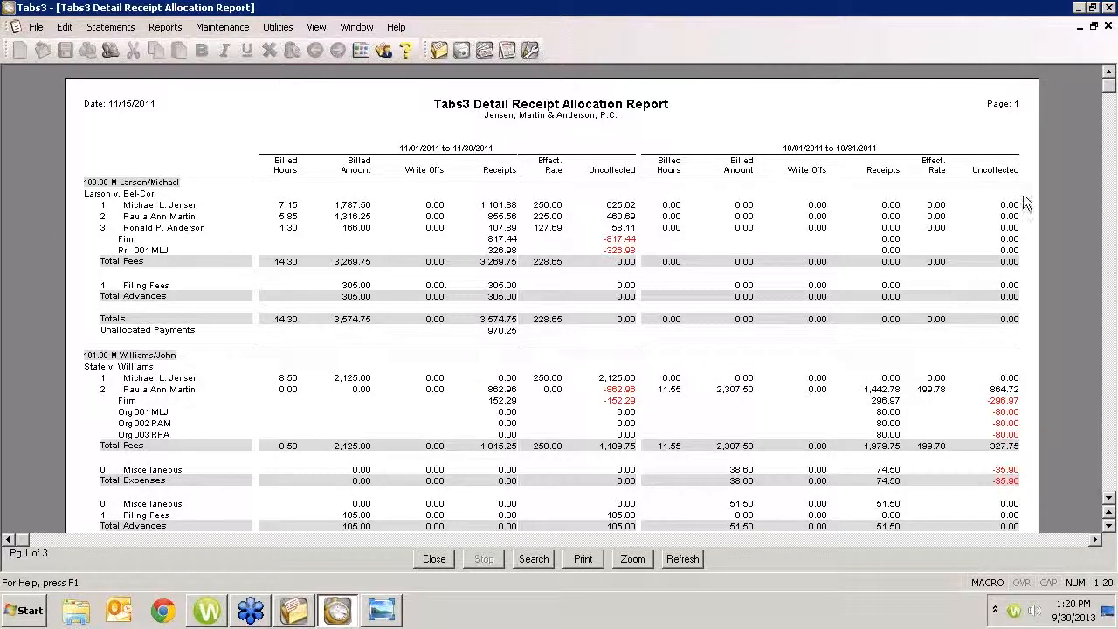
- Compare the two periods in the grand totals and client sections, and close the preview and the Receipt Allocation Report
{"action": "left_click", "coordinate": [1110, 113]}
{"action": "left_click_drag", "start_coordinate": [1110, 114], "coordinate": [1113, 489]}
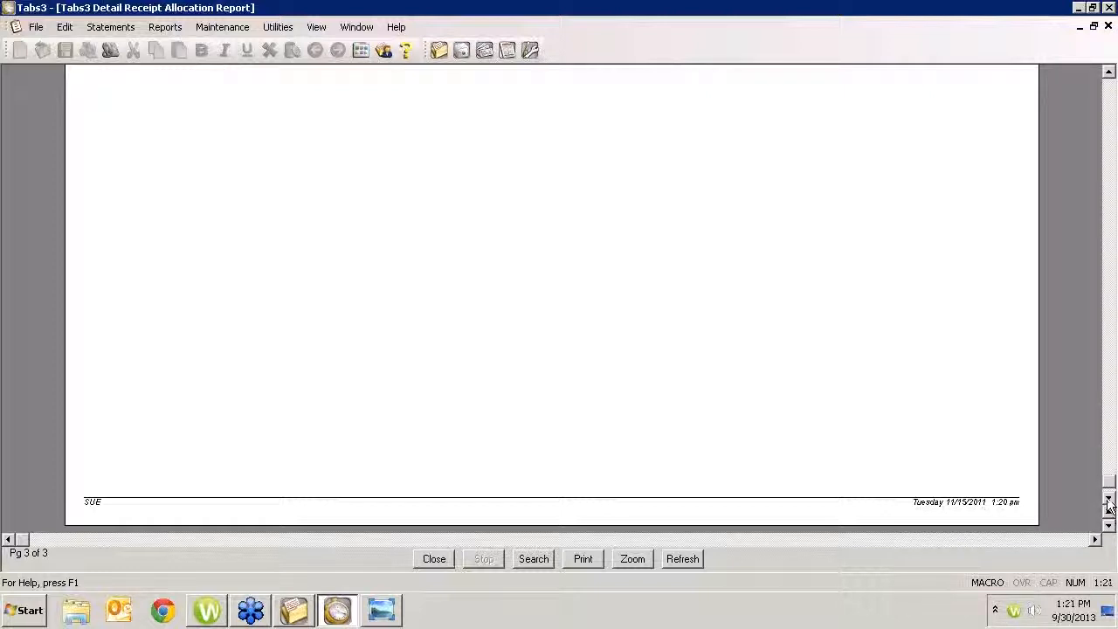
{"action": "left_click_drag", "start_coordinate": [1111, 480], "coordinate": [1093, 409]}
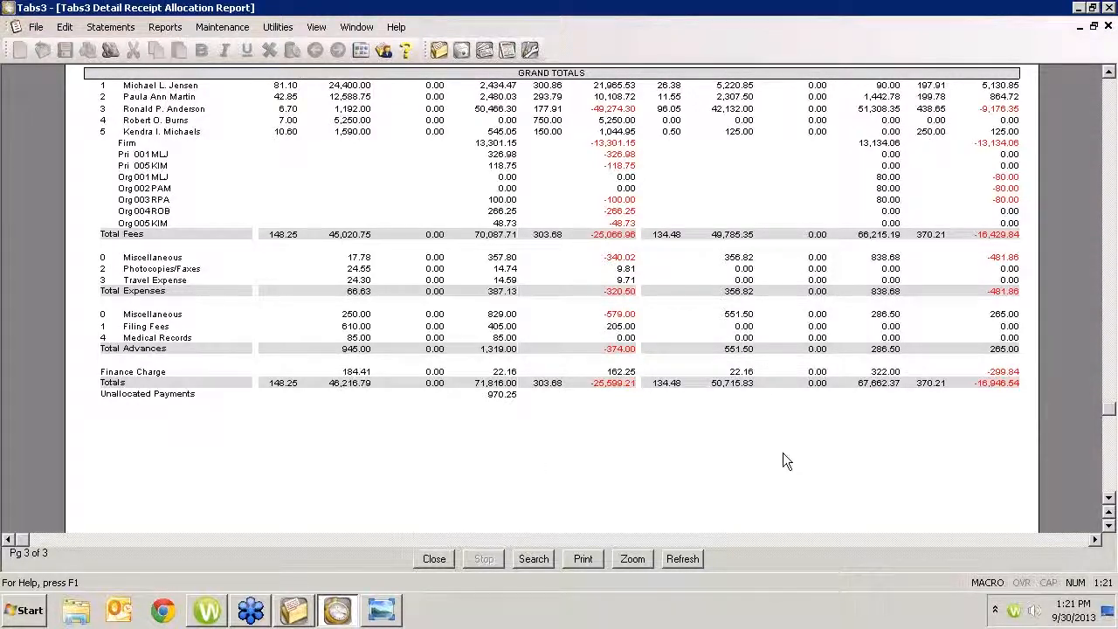
{"action": "left_click", "coordinate": [1107, 103]}
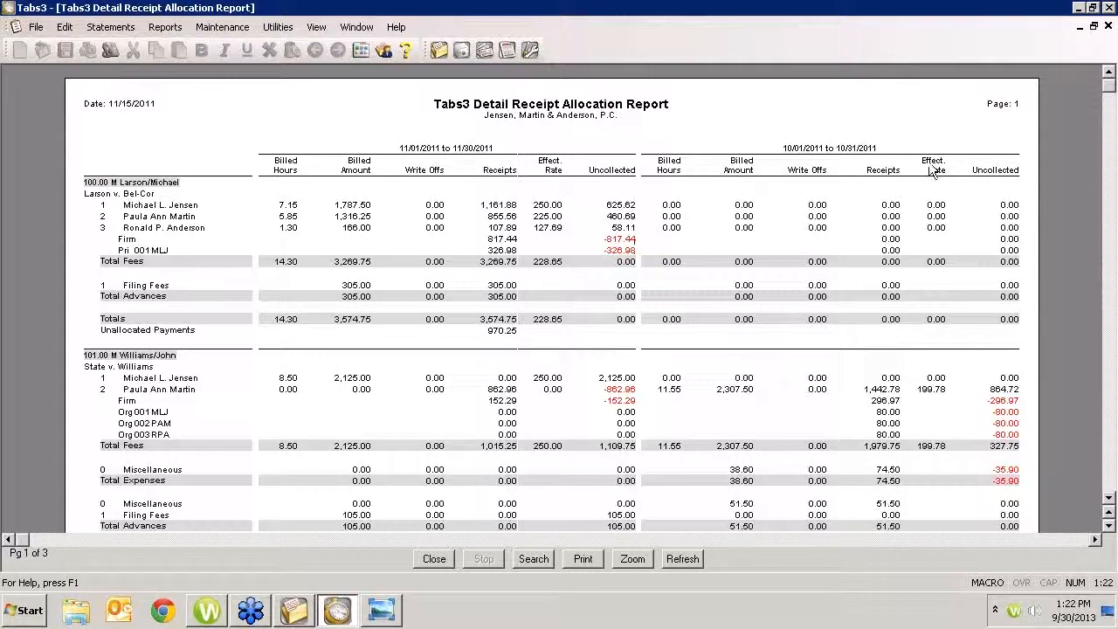
{"action": "left_click_drag", "start_coordinate": [1110, 91], "coordinate": [1112, 97]}
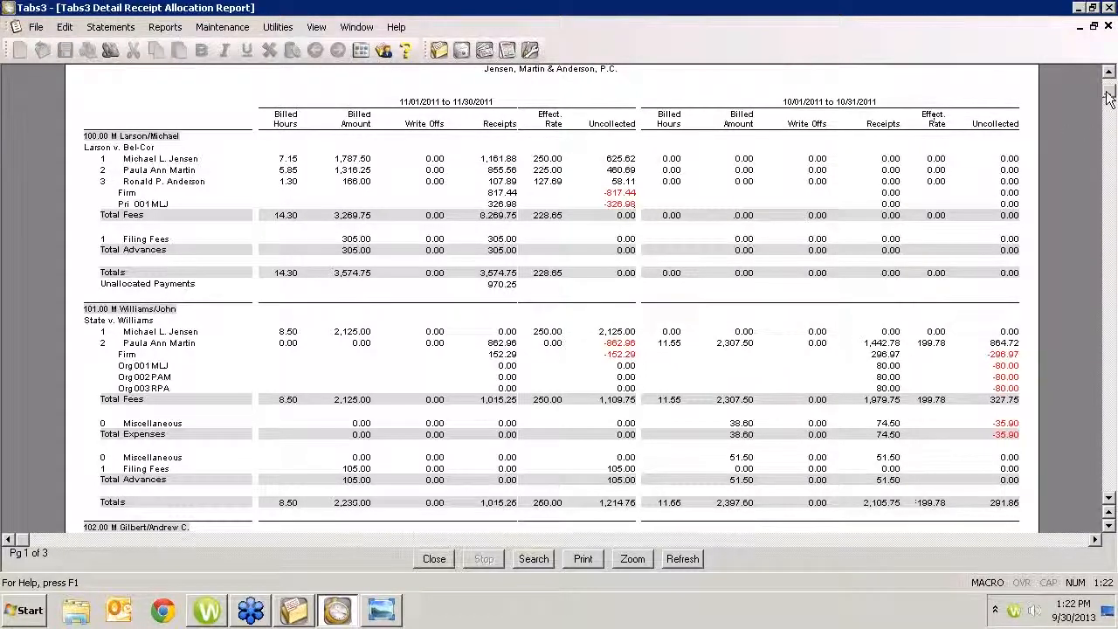
{"action": "scroll", "coordinate": [1108, 100], "scroll_direction": "up", "scroll_amount": 2}
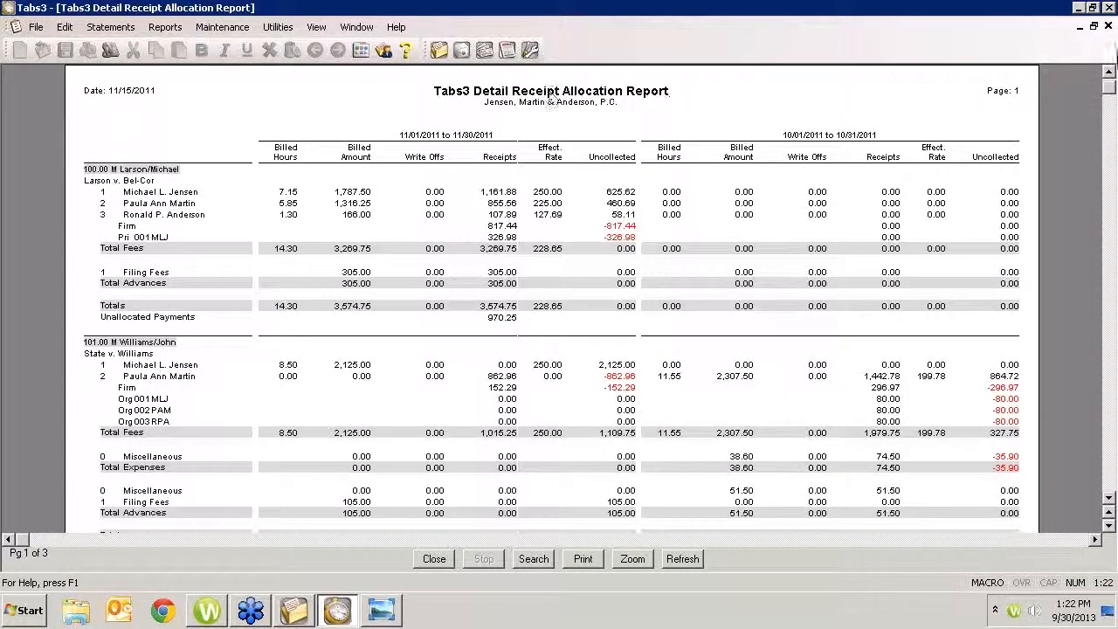
{"action": "left_click", "coordinate": [1108, 26]}
{"action": "left_click", "coordinate": [590, 129]}
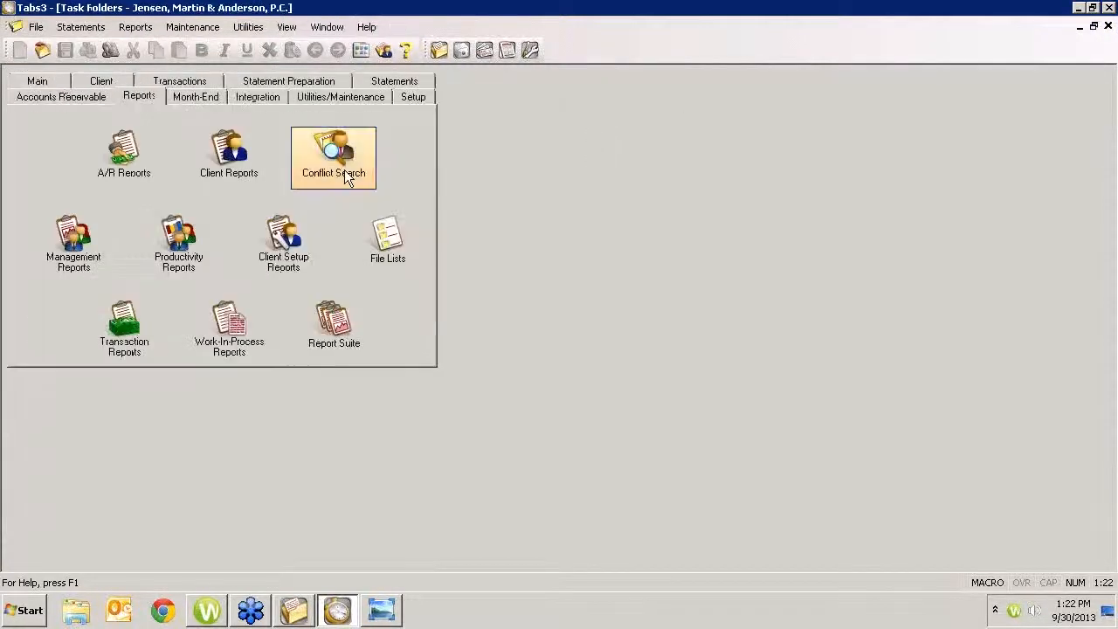
{"action": "left_click", "coordinate": [95, 250]}
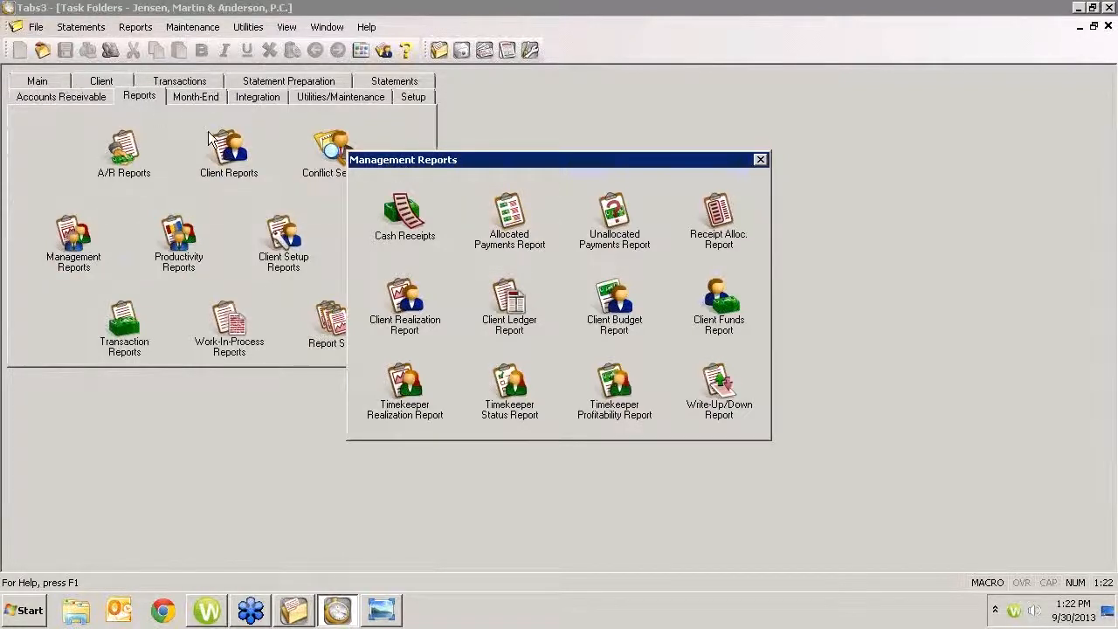
{"action": "left_click", "coordinate": [718, 218]}
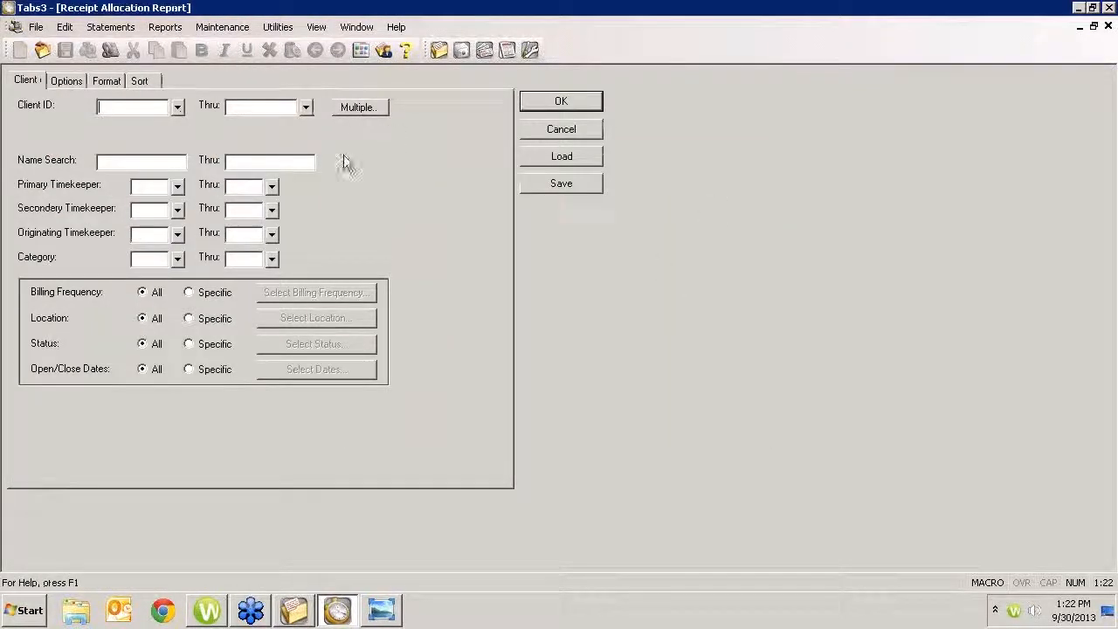
{"action": "left_click", "coordinate": [68, 80]}
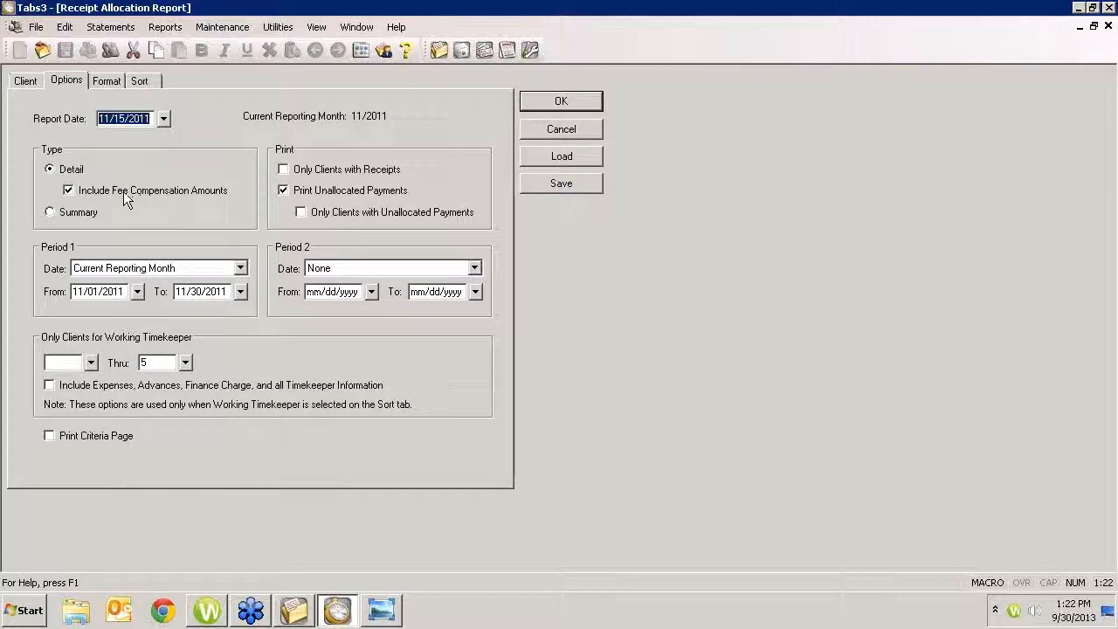
{"action": "left_click", "coordinate": [118, 82]}
{"action": "left_click", "coordinate": [71, 154]}
{"action": "left_click", "coordinate": [68, 178]}
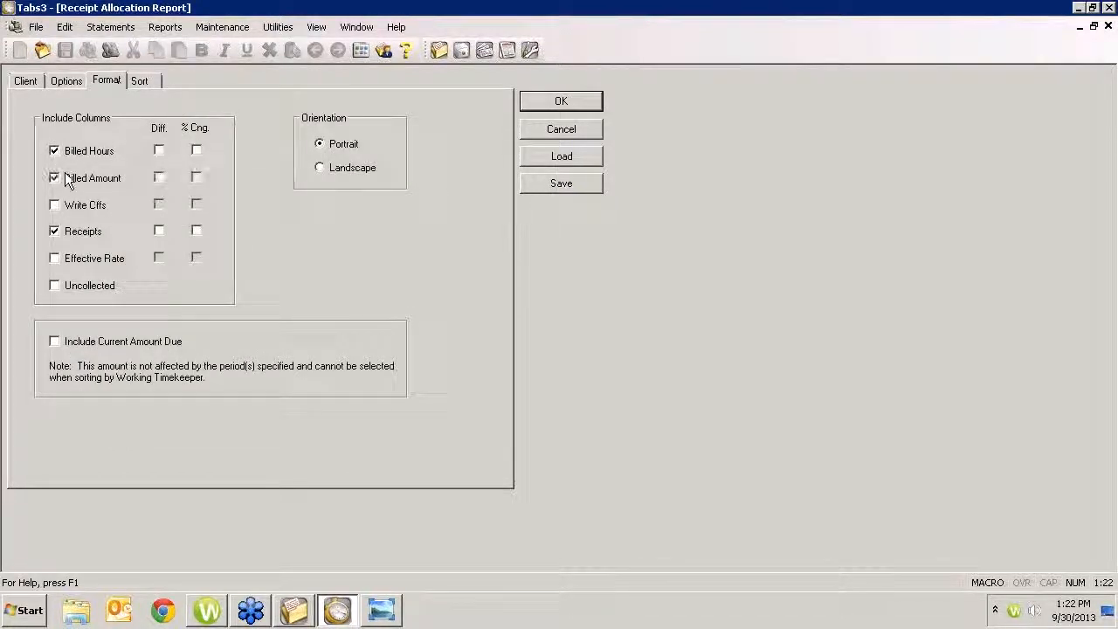
{"action": "left_click", "coordinate": [69, 205]}
{"action": "left_click", "coordinate": [70, 260]}
{"action": "left_click", "coordinate": [72, 292]}
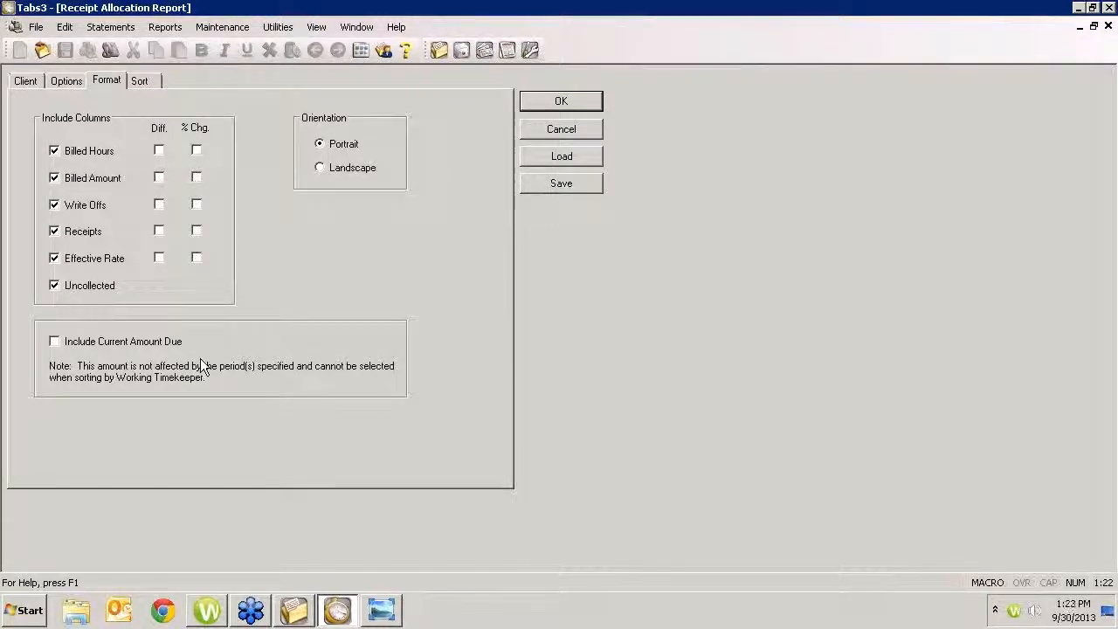
{"action": "left_click", "coordinate": [530, 130]}
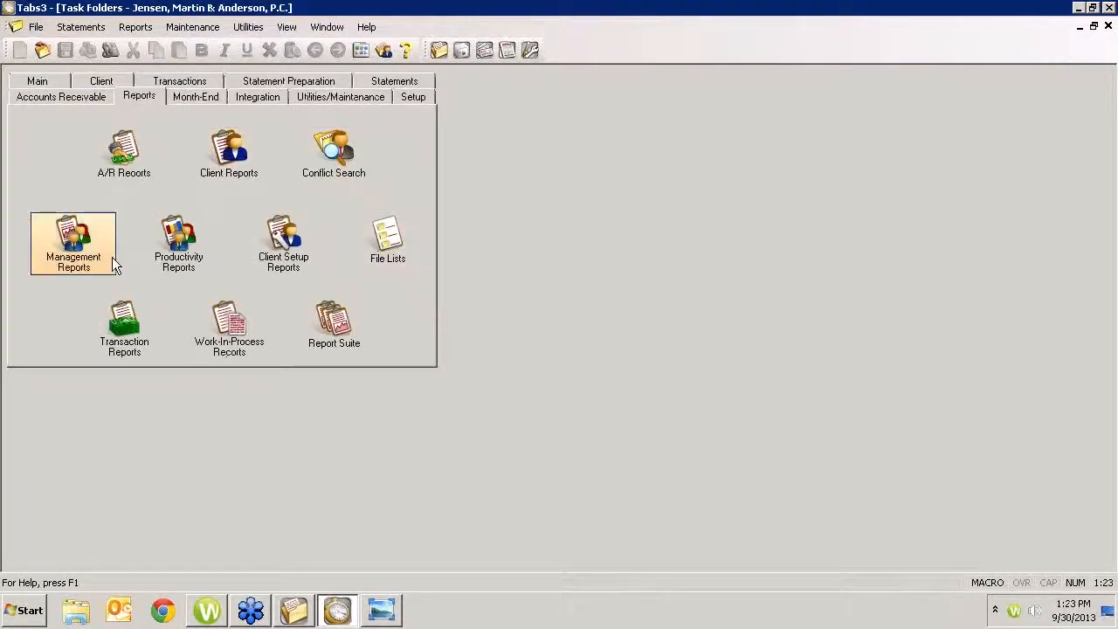
- Open the Receipt Allocation Report from the management reports and preview it with its default options
{"action": "double_click", "coordinate": [75, 246]}
{"action": "double_click", "coordinate": [681, 222]}
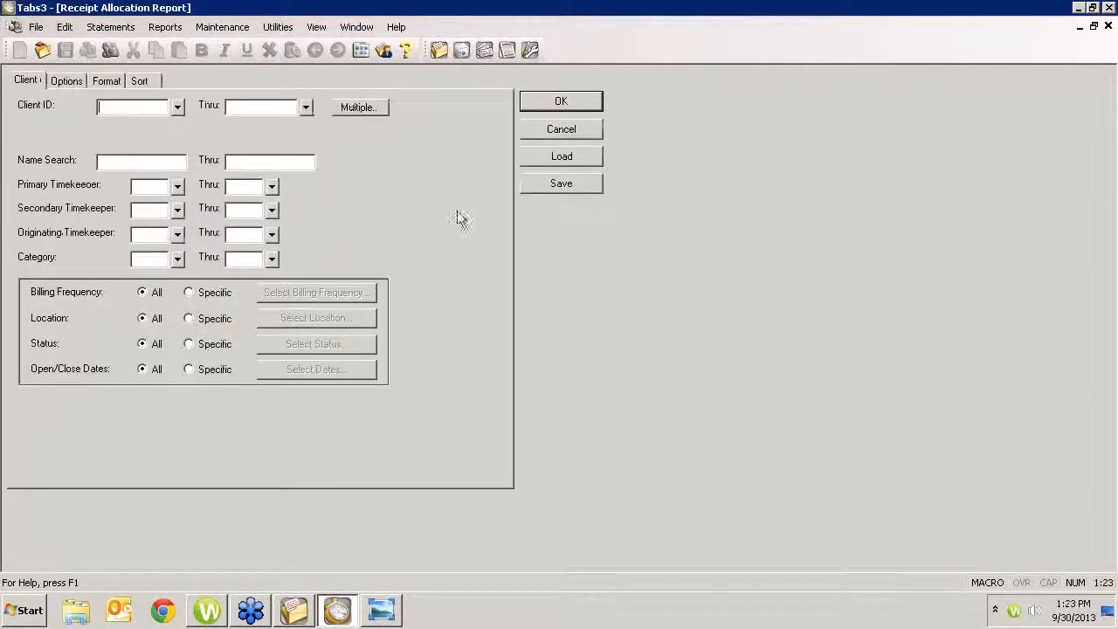
{"action": "left_click", "coordinate": [75, 80]}
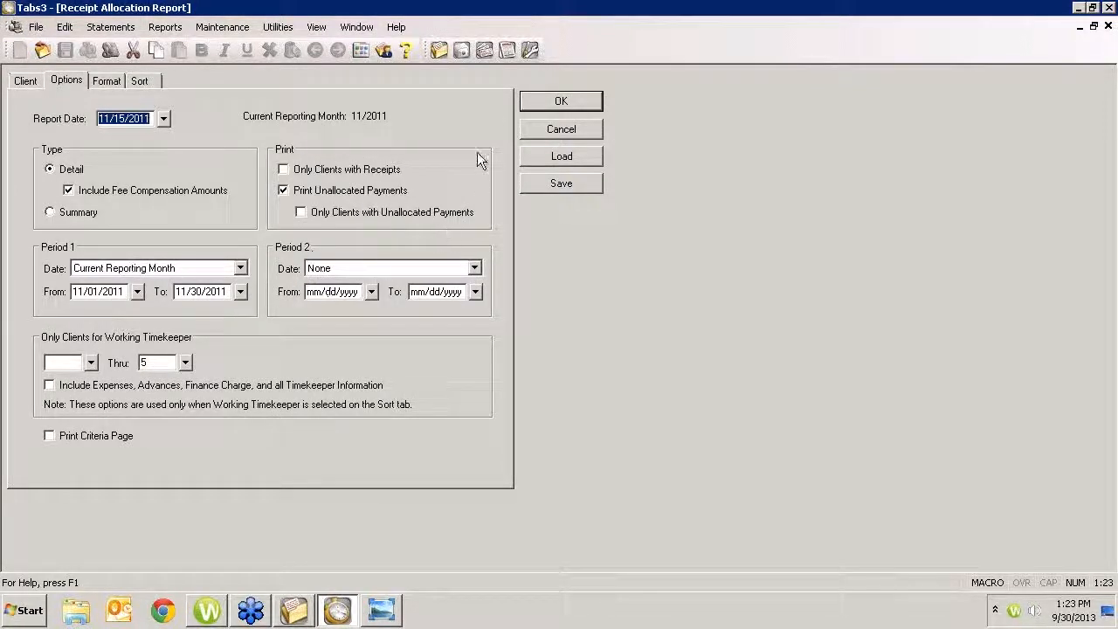
{"action": "left_click", "coordinate": [571, 101]}
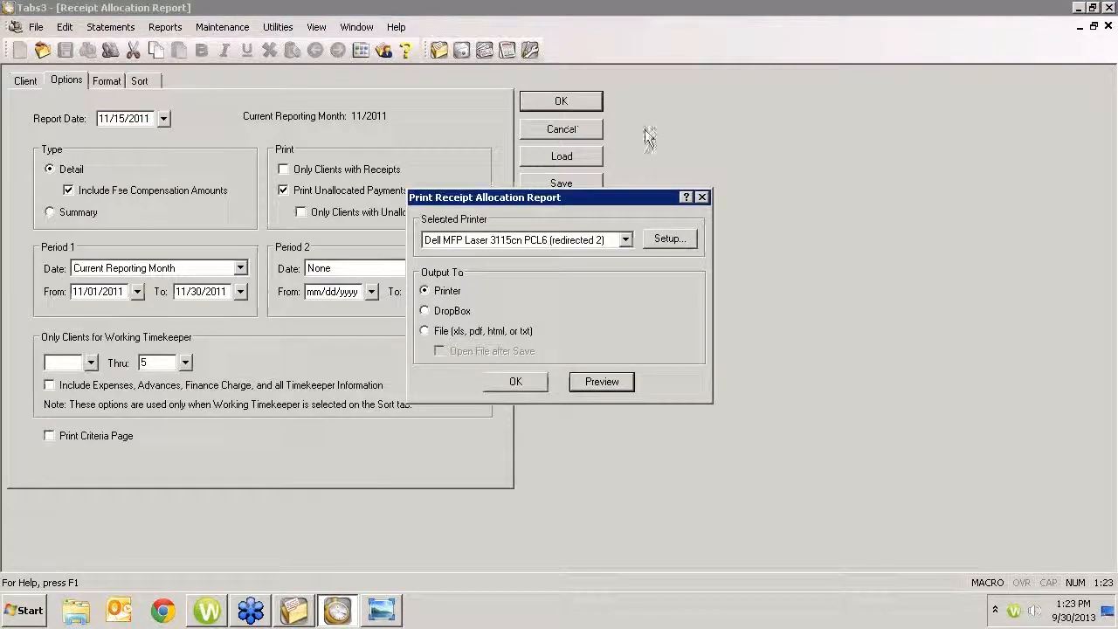
{"action": "left_click", "coordinate": [603, 384]}
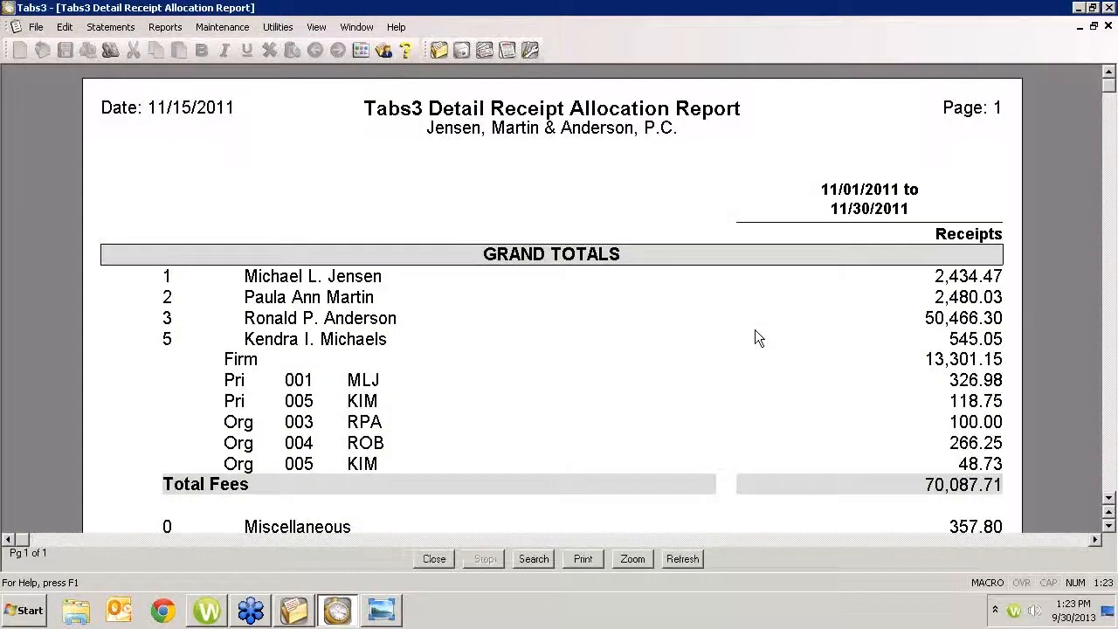
- Examine the grand totals of receipts for fees, expenses, advances and unallocated payments, and close the preview and the report
{"action": "scroll", "coordinate": [799, 404], "scroll_direction": "down", "scroll_amount": 2}
{"action": "scroll", "coordinate": [804, 404], "scroll_direction": "up", "scroll_amount": 2}
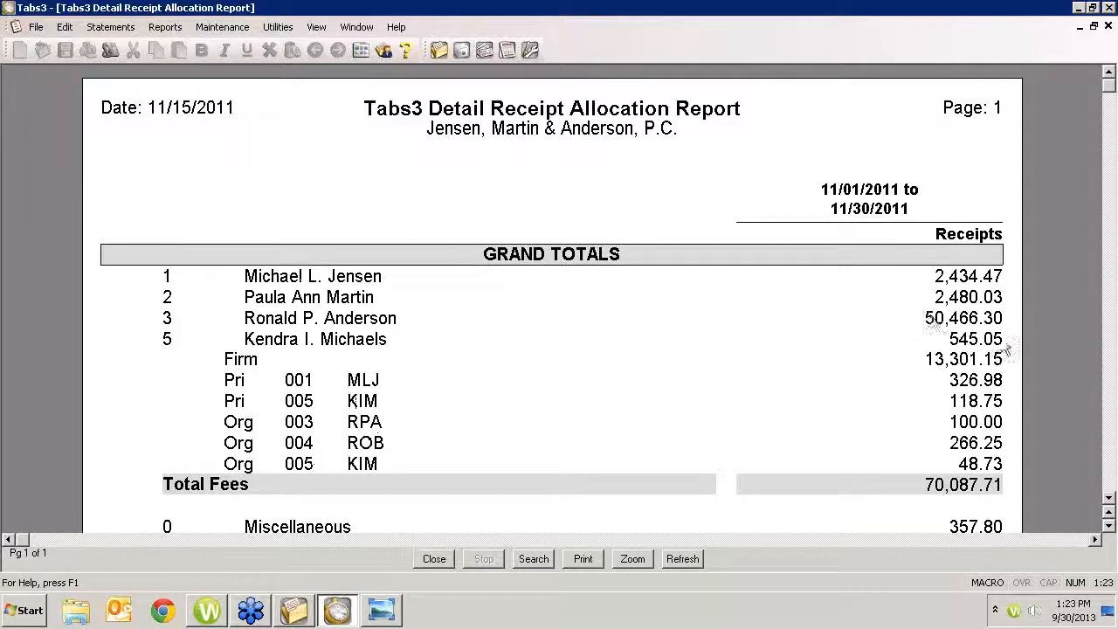
{"action": "scroll", "coordinate": [957, 345], "scroll_direction": "down", "scroll_amount": 8}
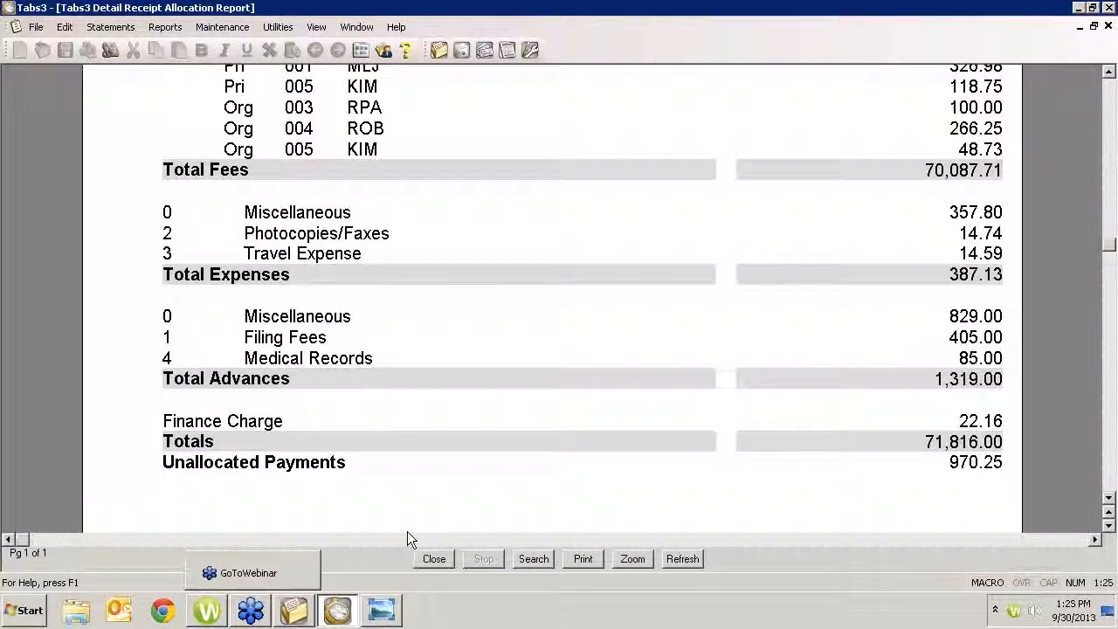
{"action": "left_click", "coordinate": [434, 559]}
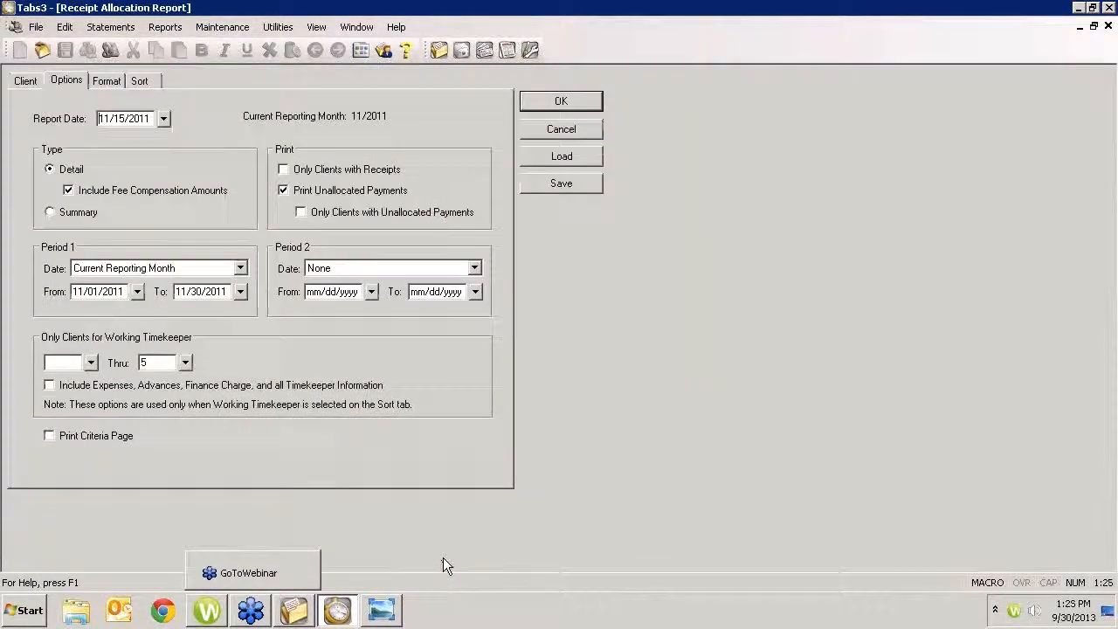
{"action": "left_click", "coordinate": [543, 129]}
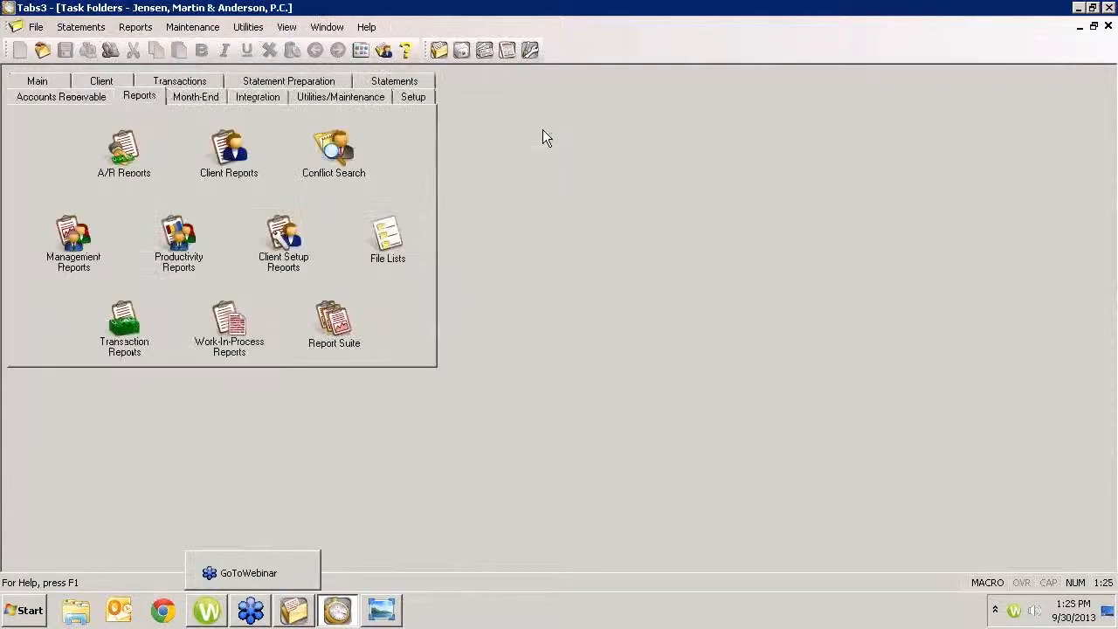
- Review the Fee Compensation Rules table in the first client's setup information and close it without changes
{"action": "left_click", "coordinate": [36, 80]}
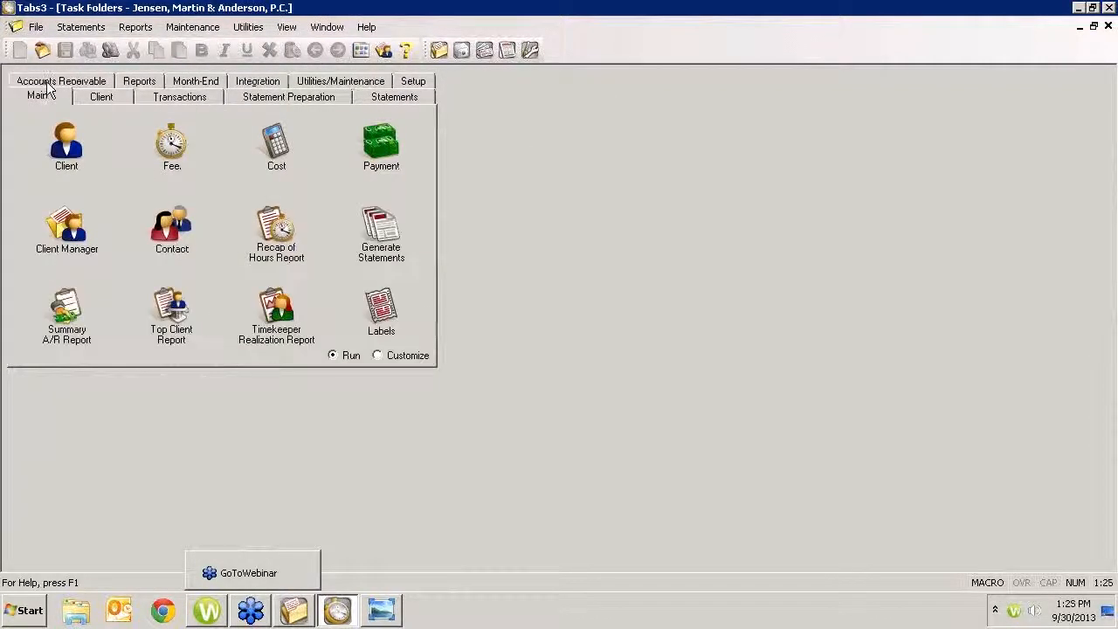
{"action": "left_click", "coordinate": [79, 142]}
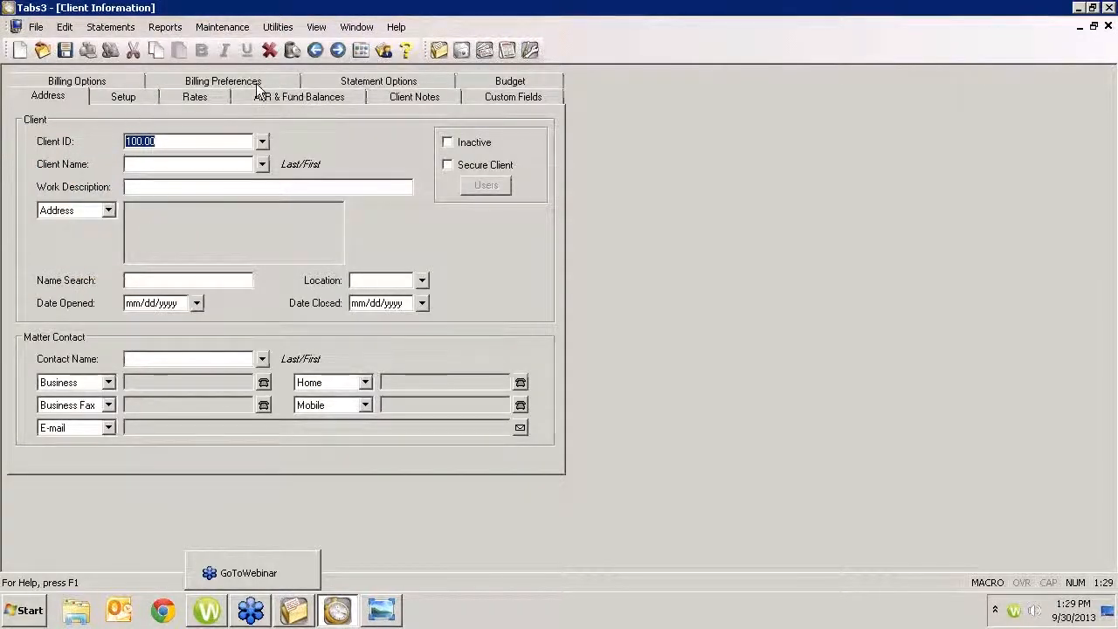
{"action": "left_click", "coordinate": [131, 97]}
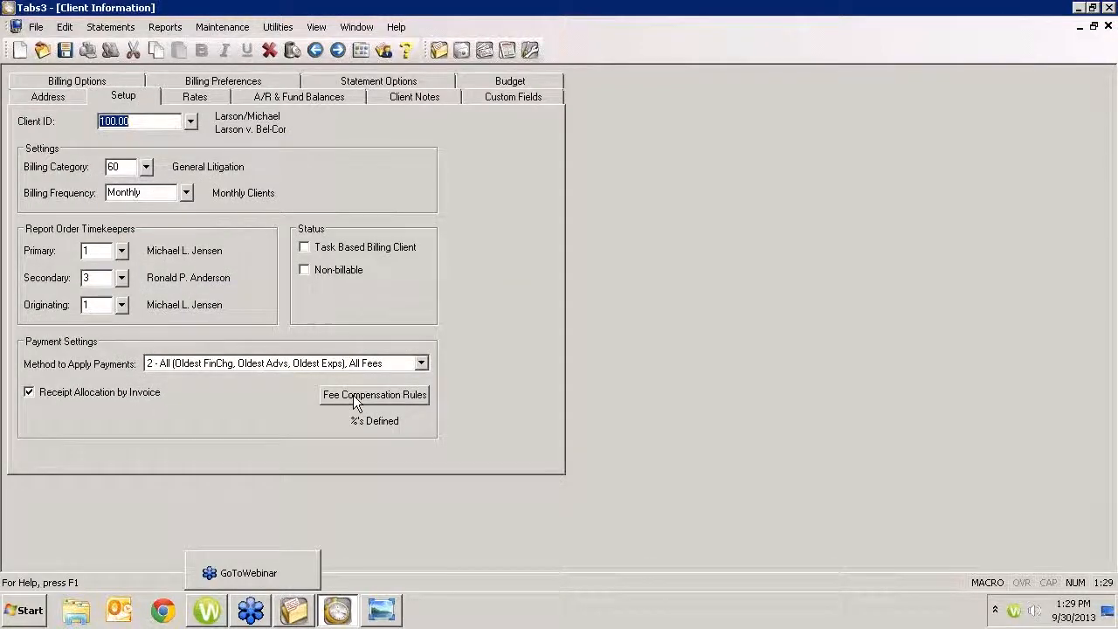
{"action": "left_click", "coordinate": [389, 396]}
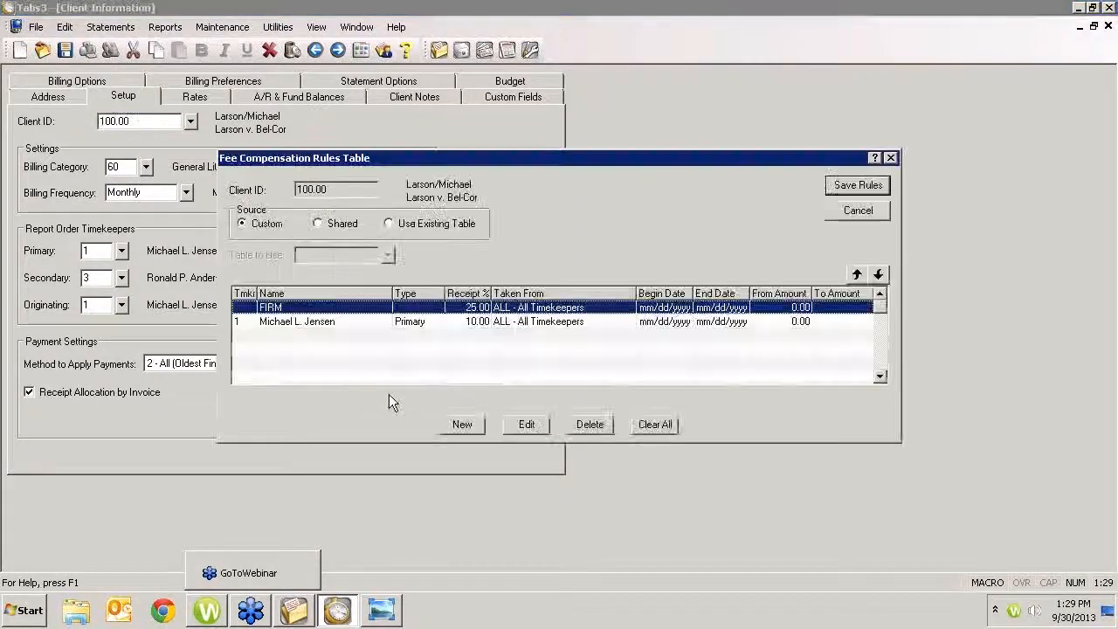
{"action": "left_click", "coordinate": [891, 157]}
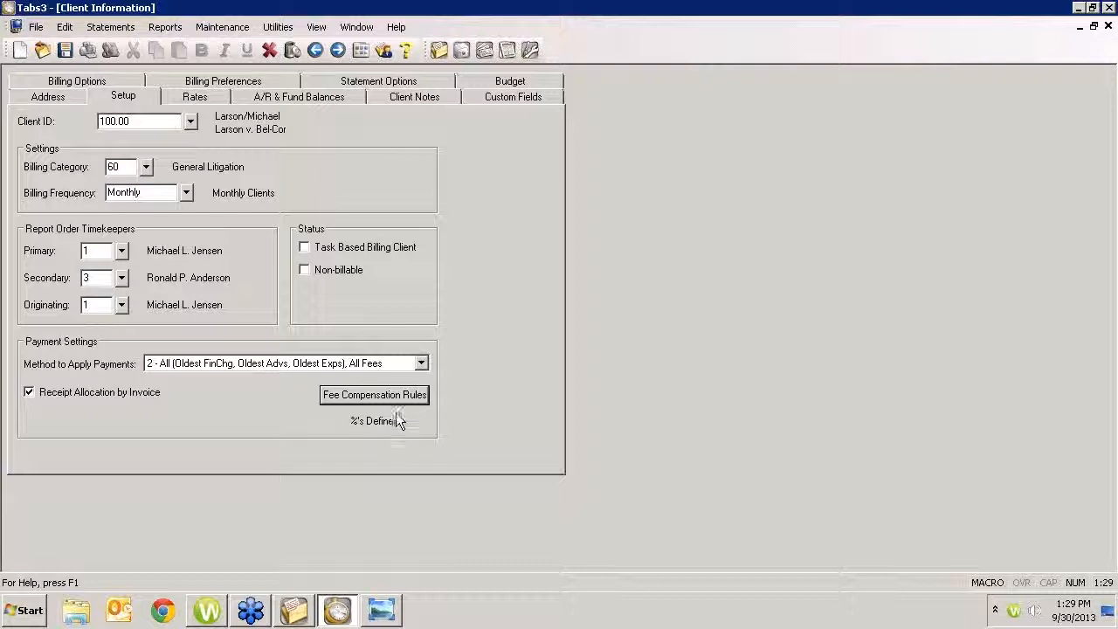
- Page forward through the client records to the Last Will & Testament matter, checking whether fee compensation percentages are defined
{"action": "key", "text": "Page_Down"}
{"action": "key", "text": "Page_Down"}
{"action": "key", "text": "Page_Down"}
{"action": "key", "text": "Page_Down"}
{"action": "key", "text": "Page_Down"}
{"action": "key", "text": "Page_Down"}
{"action": "key", "text": "Page_Down"}
{"action": "key", "text": "Page_Down"}
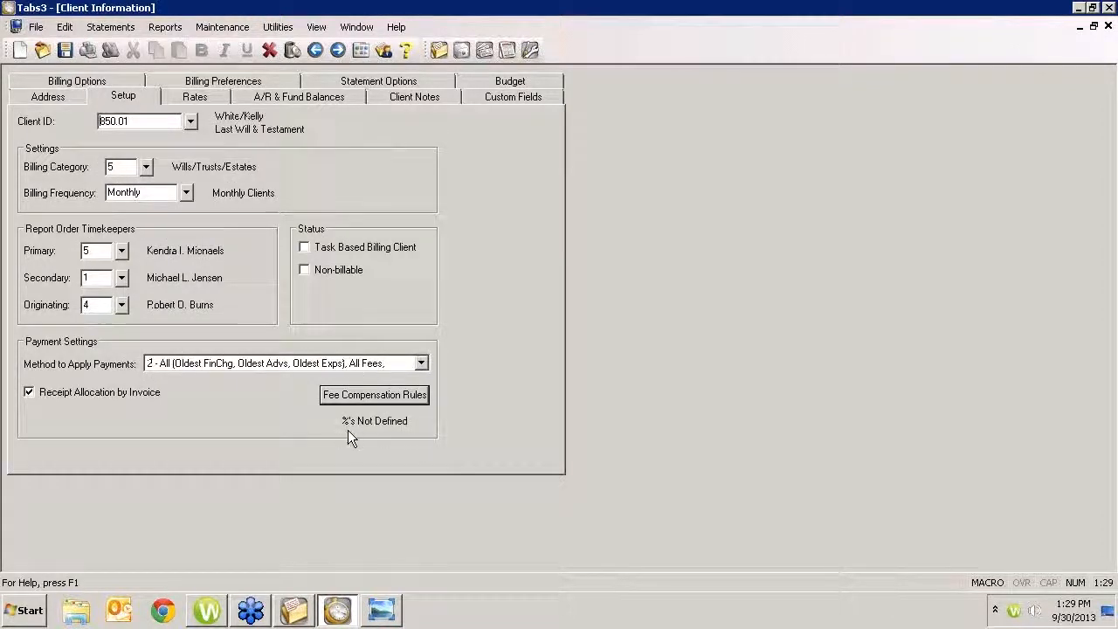
{"action": "left_click", "coordinate": [164, 612]}
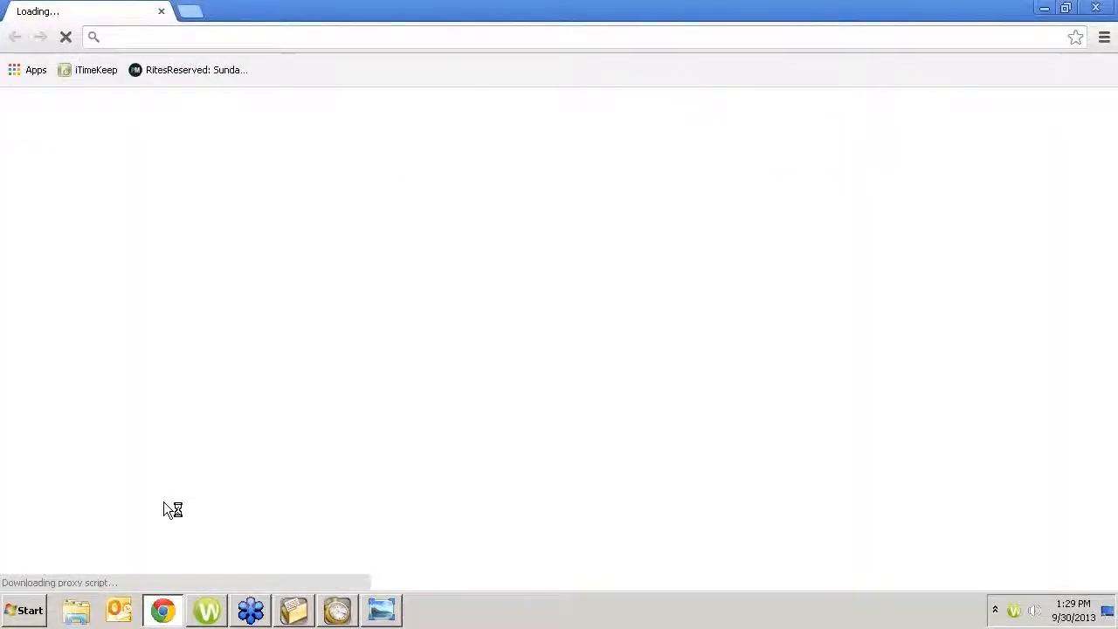
{"action": "type", "text": "www.att"}
{"action": "key", "text": "Return"}
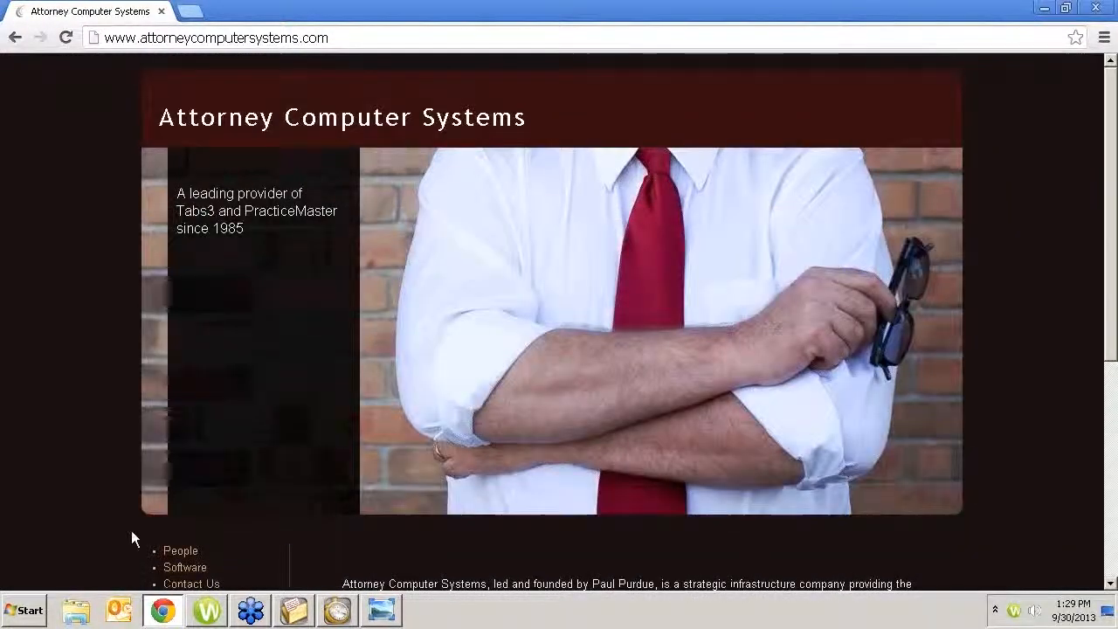
{"action": "scroll", "coordinate": [103, 518], "scroll_direction": "down", "scroll_amount": 2}
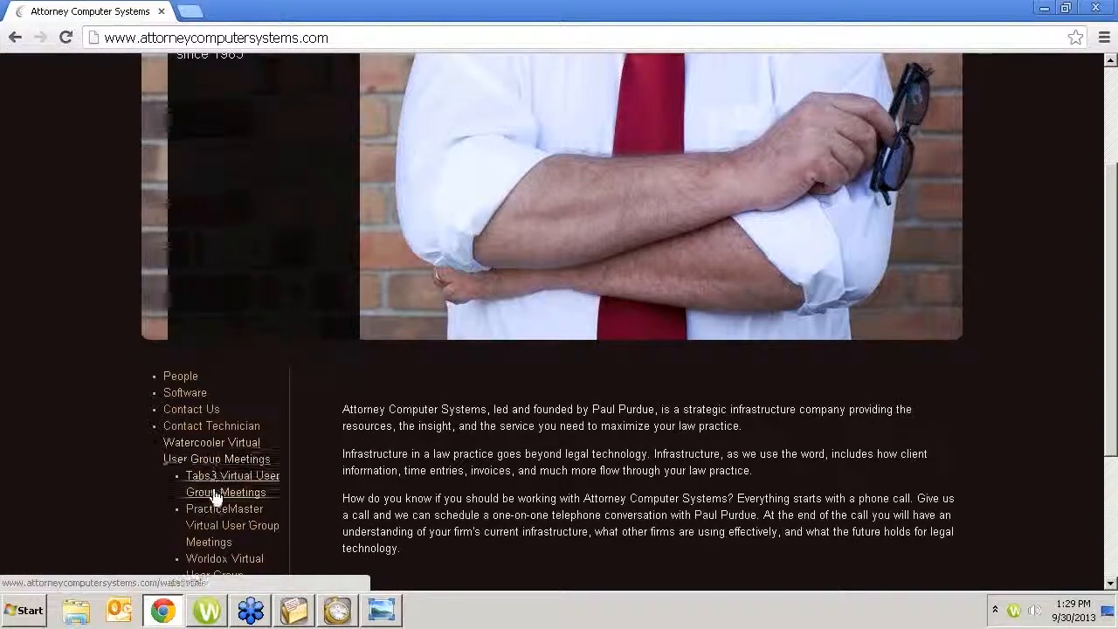
{"action": "left_click", "coordinate": [213, 492]}
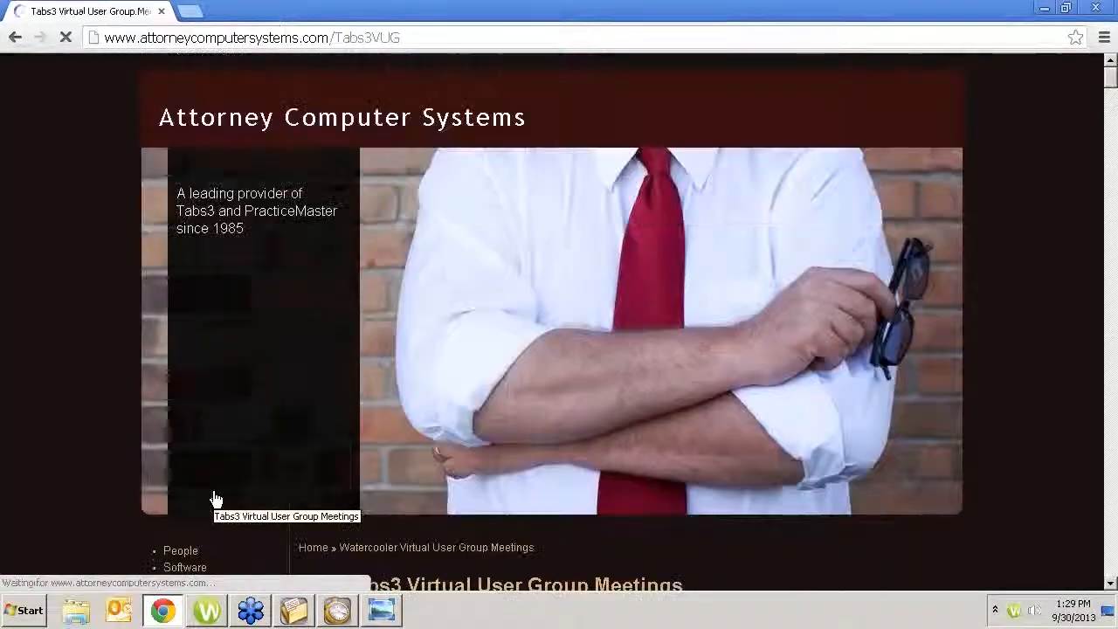
{"action": "scroll", "coordinate": [409, 447], "scroll_direction": "down", "scroll_amount": 15}
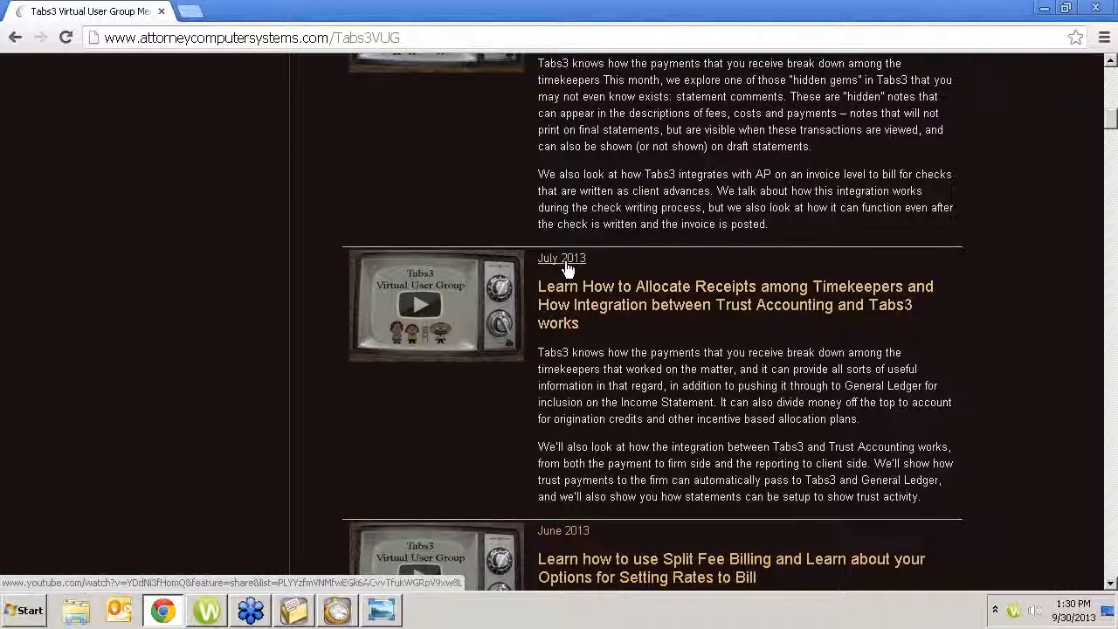
{"action": "scroll", "coordinate": [565, 264], "scroll_direction": "up", "scroll_amount": 15}
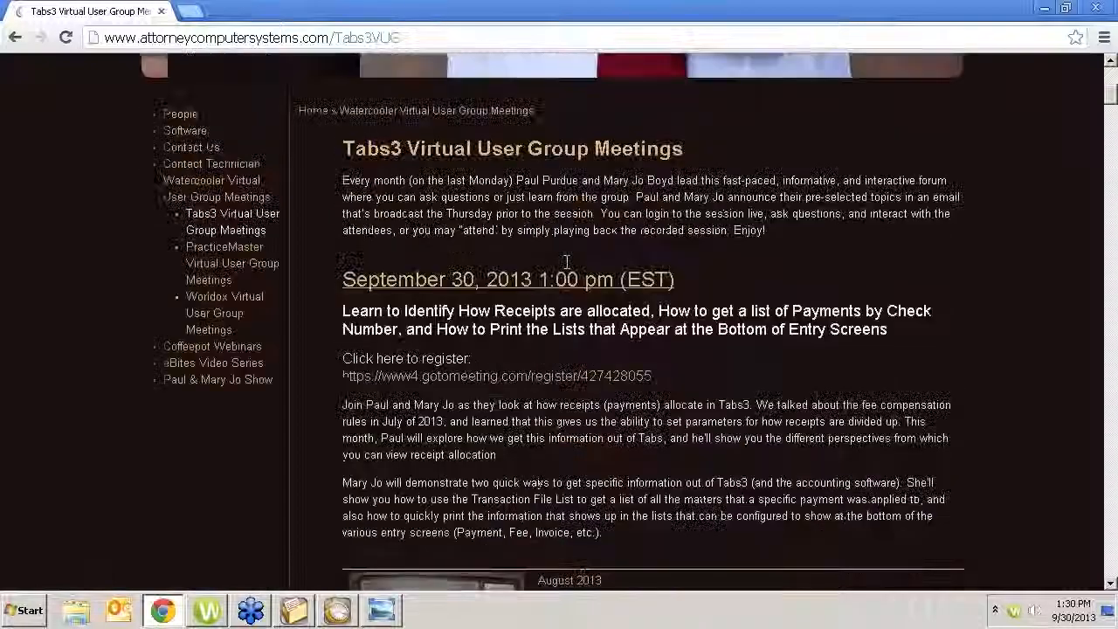